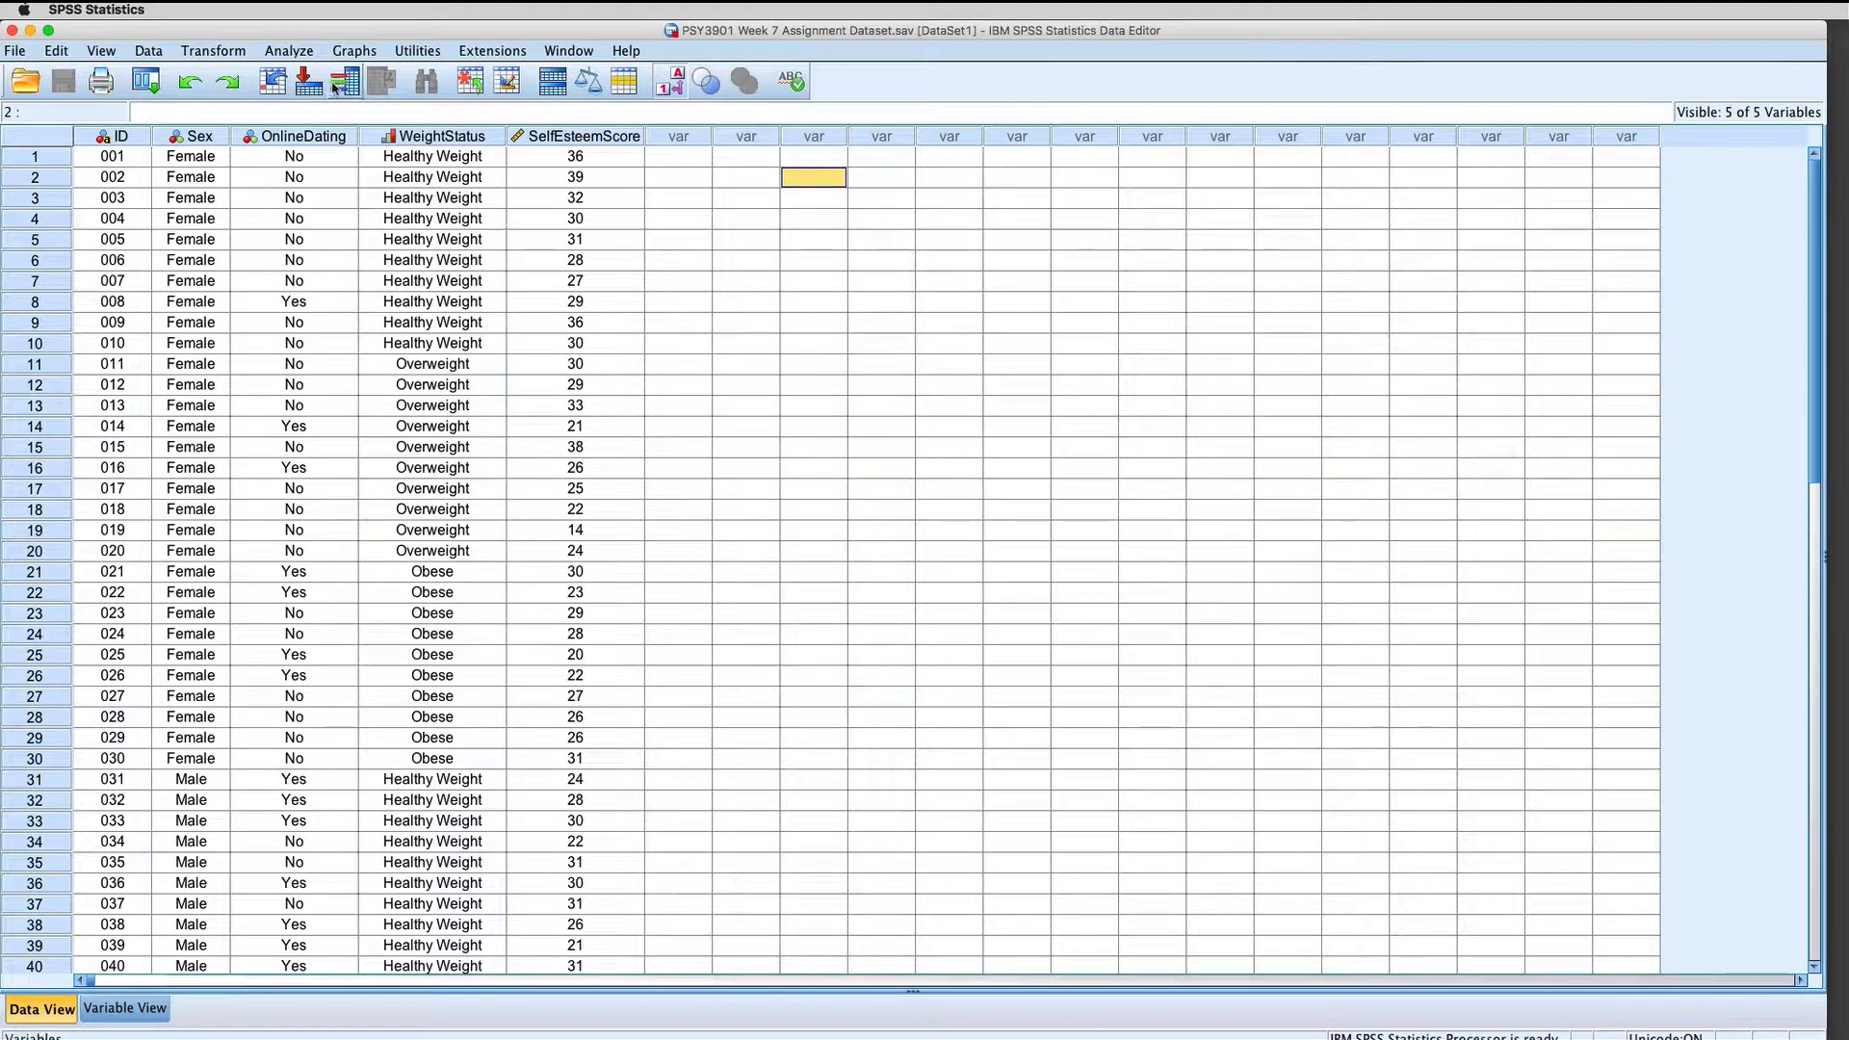
Step: Start a univariate general linear model analysis with SelfEsteemScore as the dependent variable
click(305, 59)
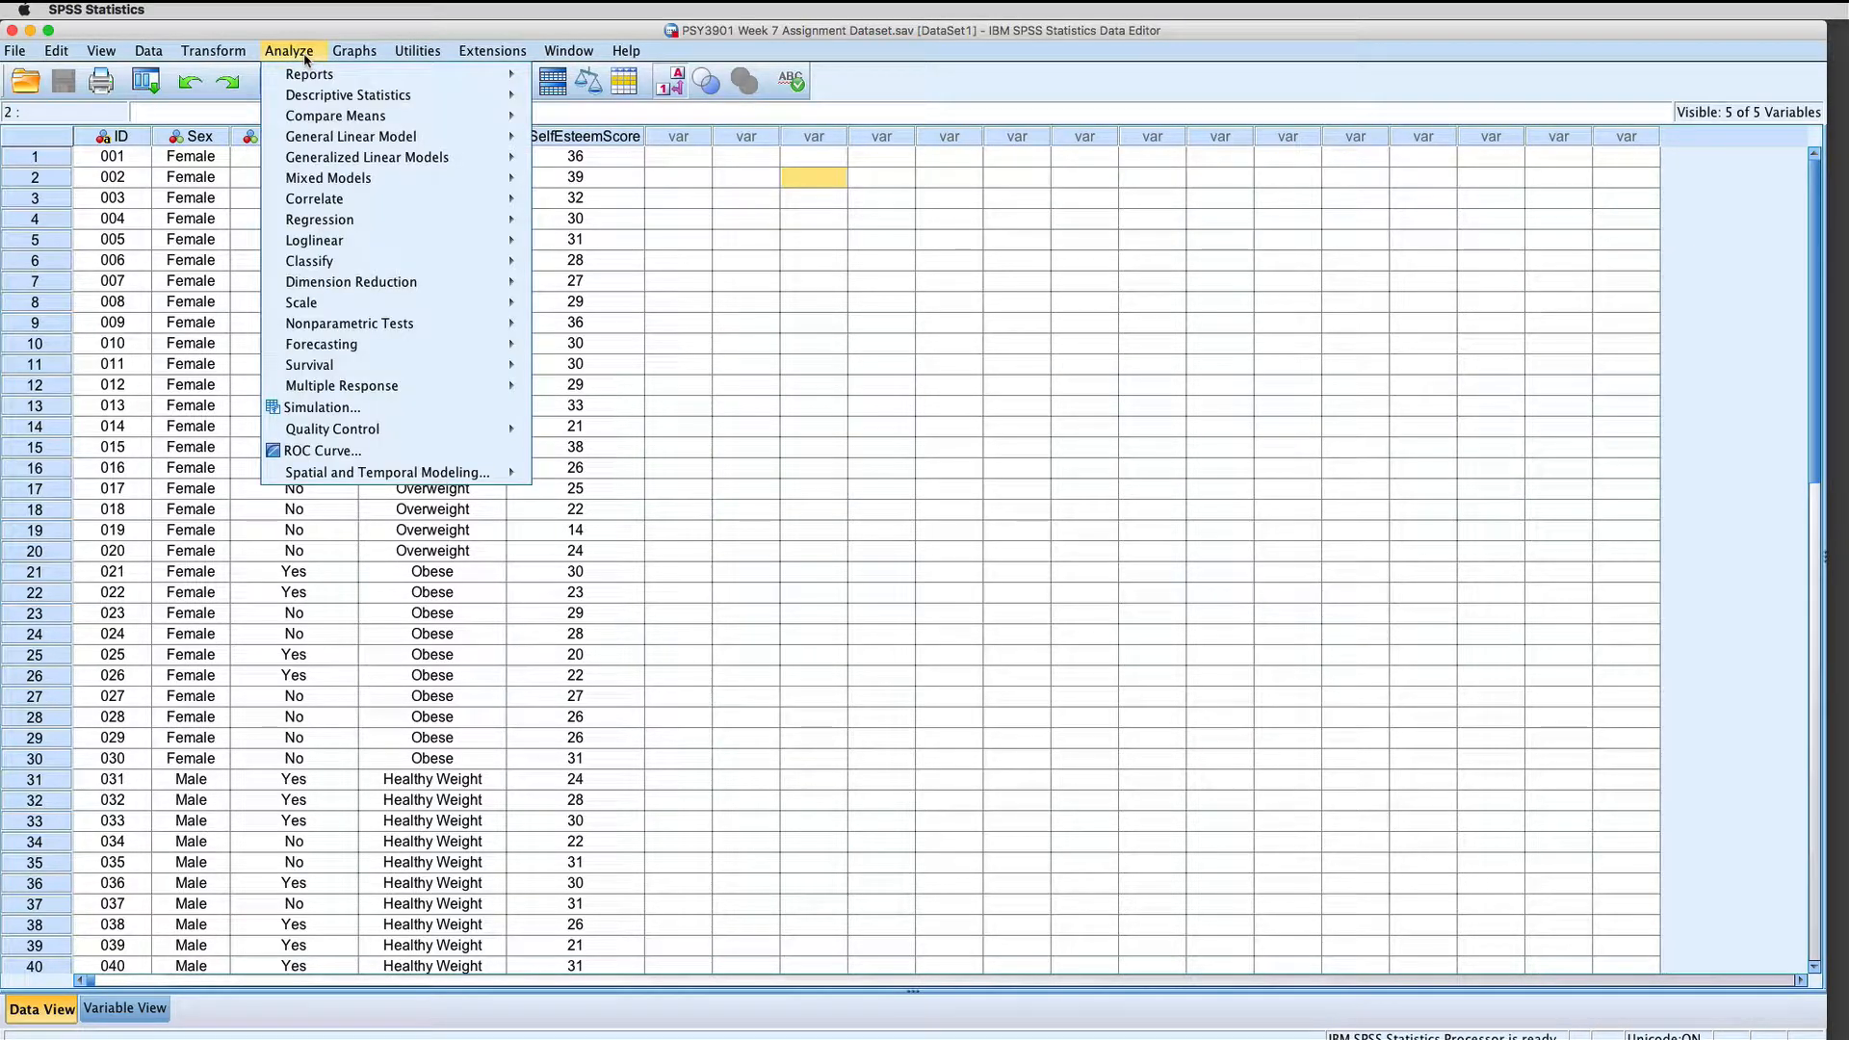
mouse_move(326, 138)
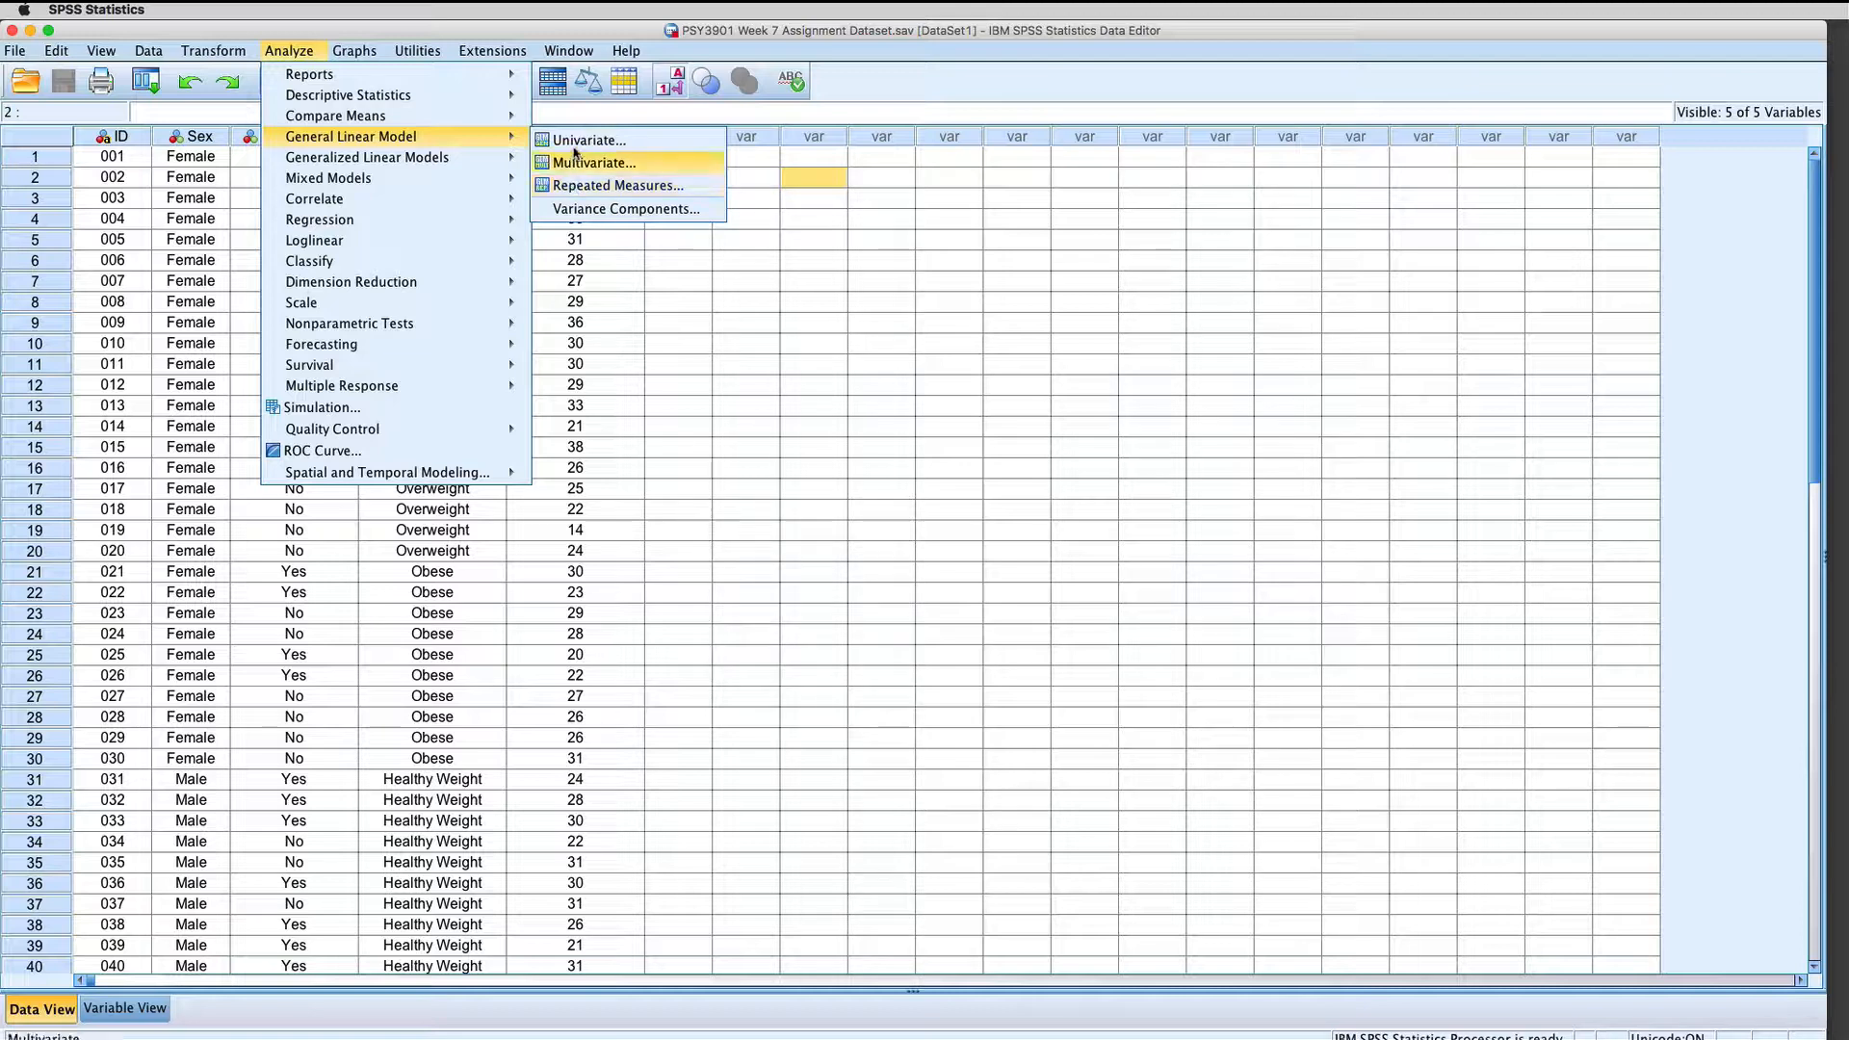
click(577, 145)
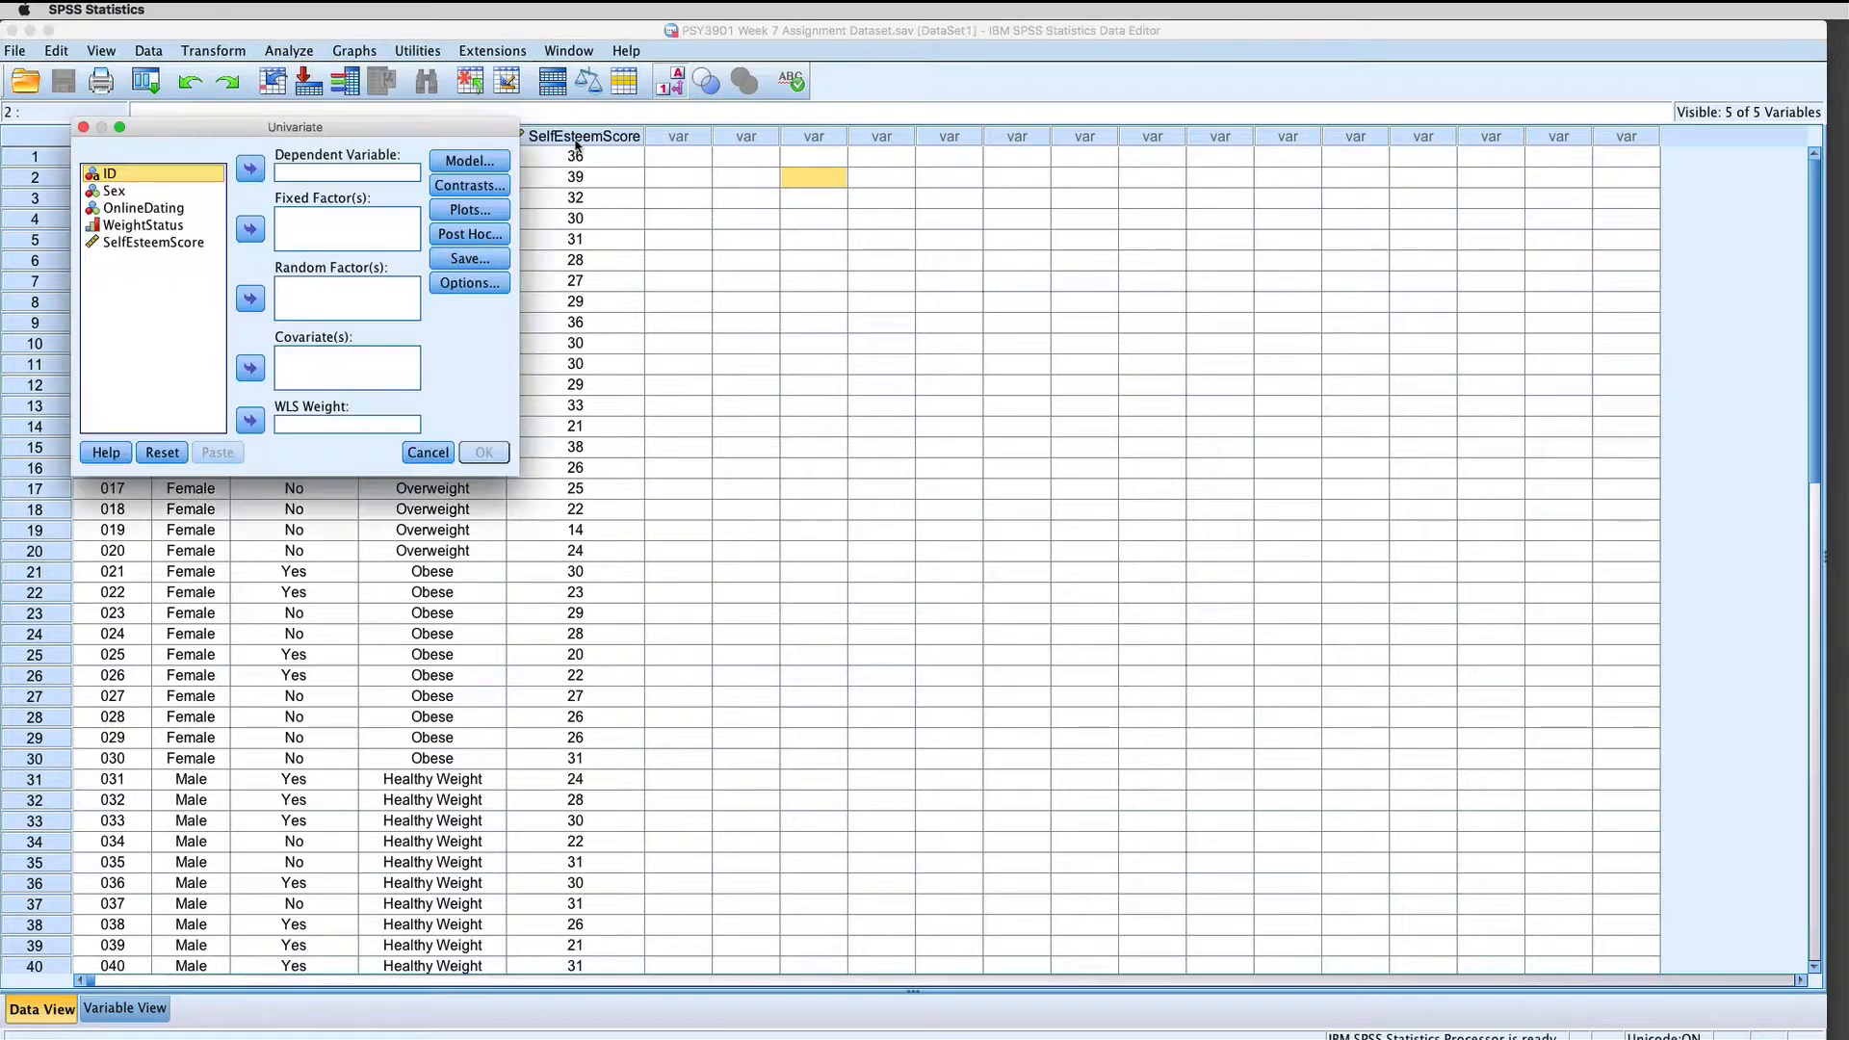
drag(563, 142, 668, 148)
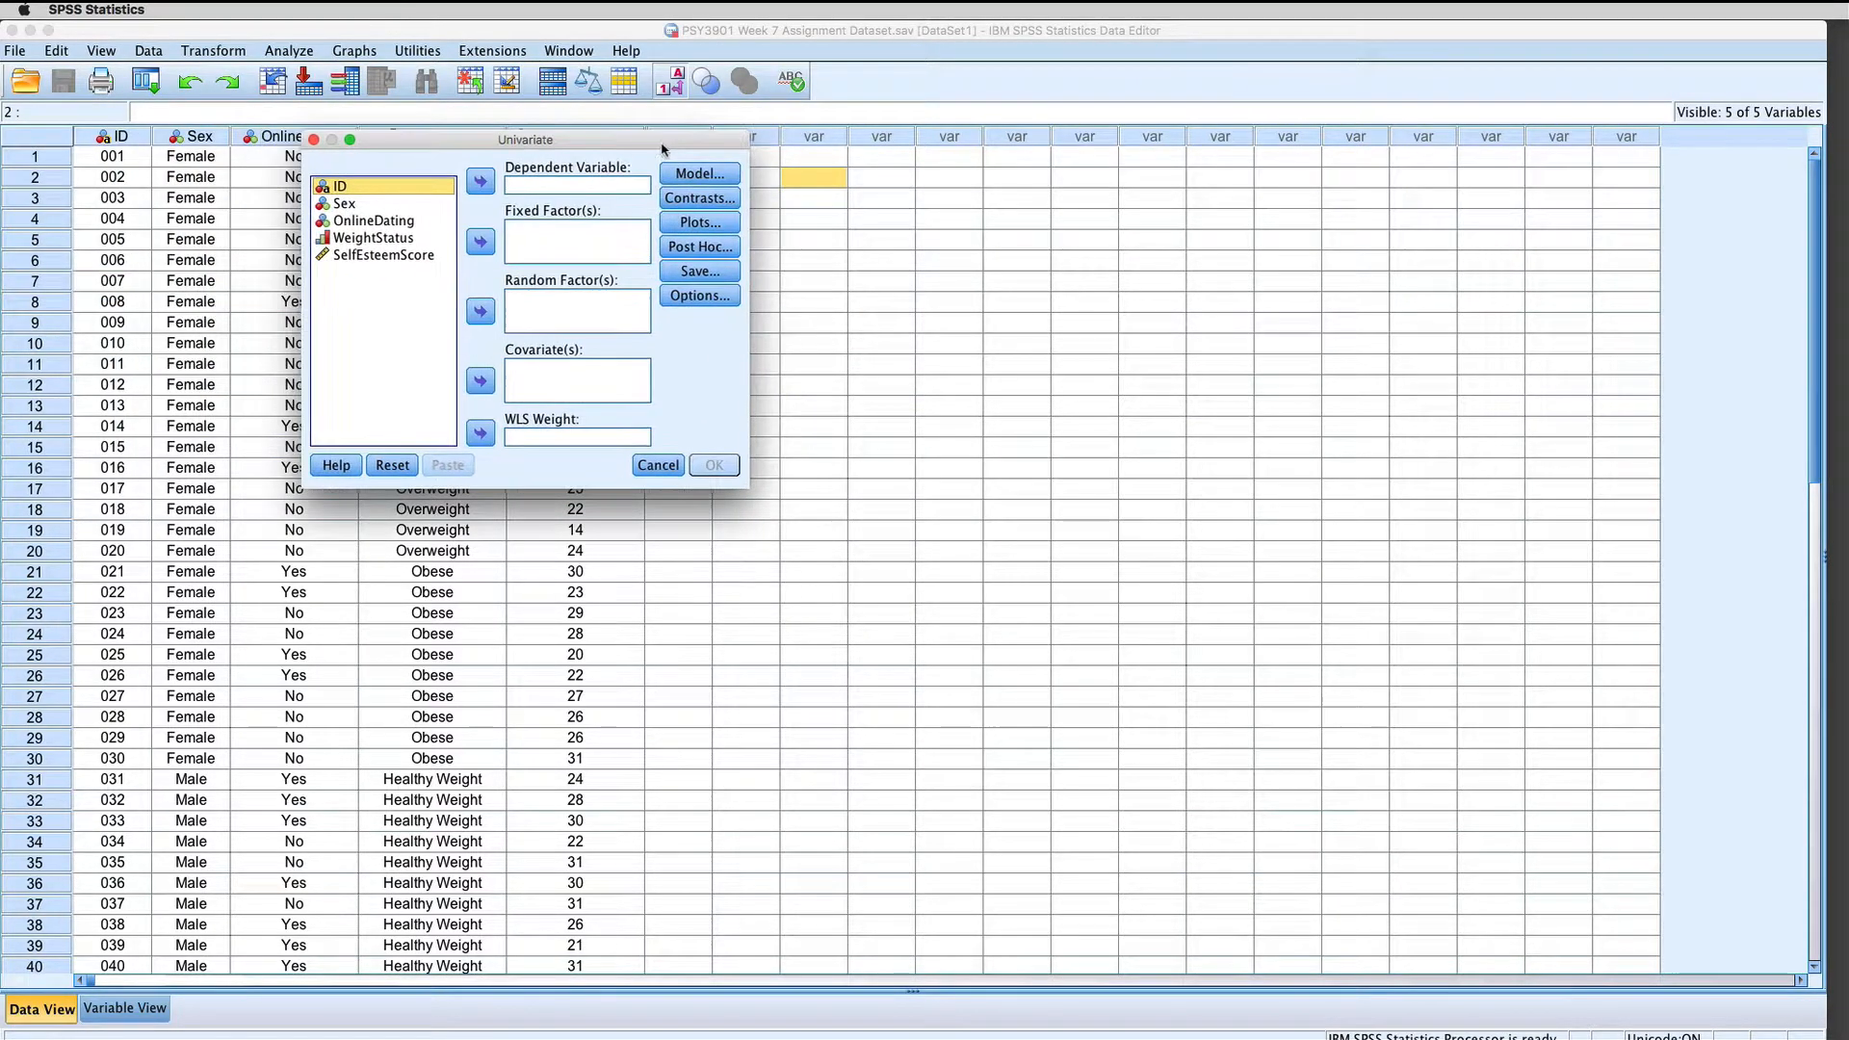
click(396, 254)
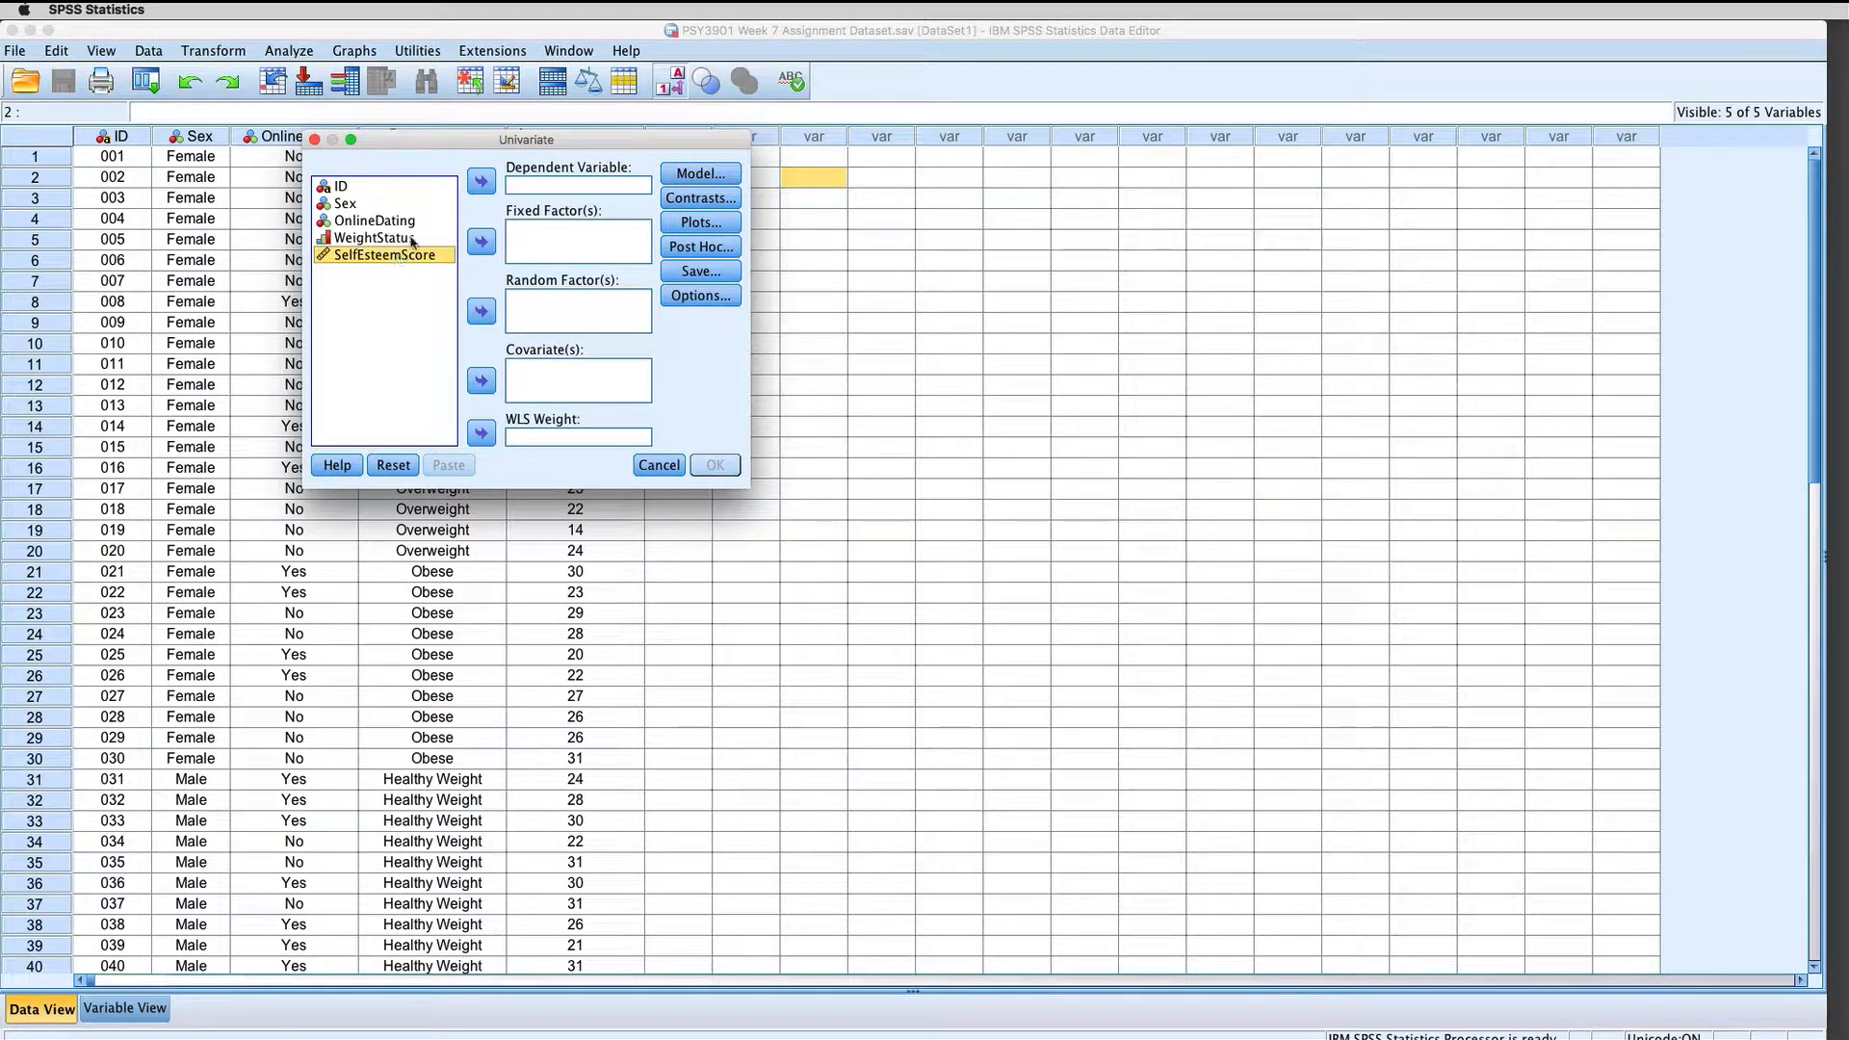
click(476, 189)
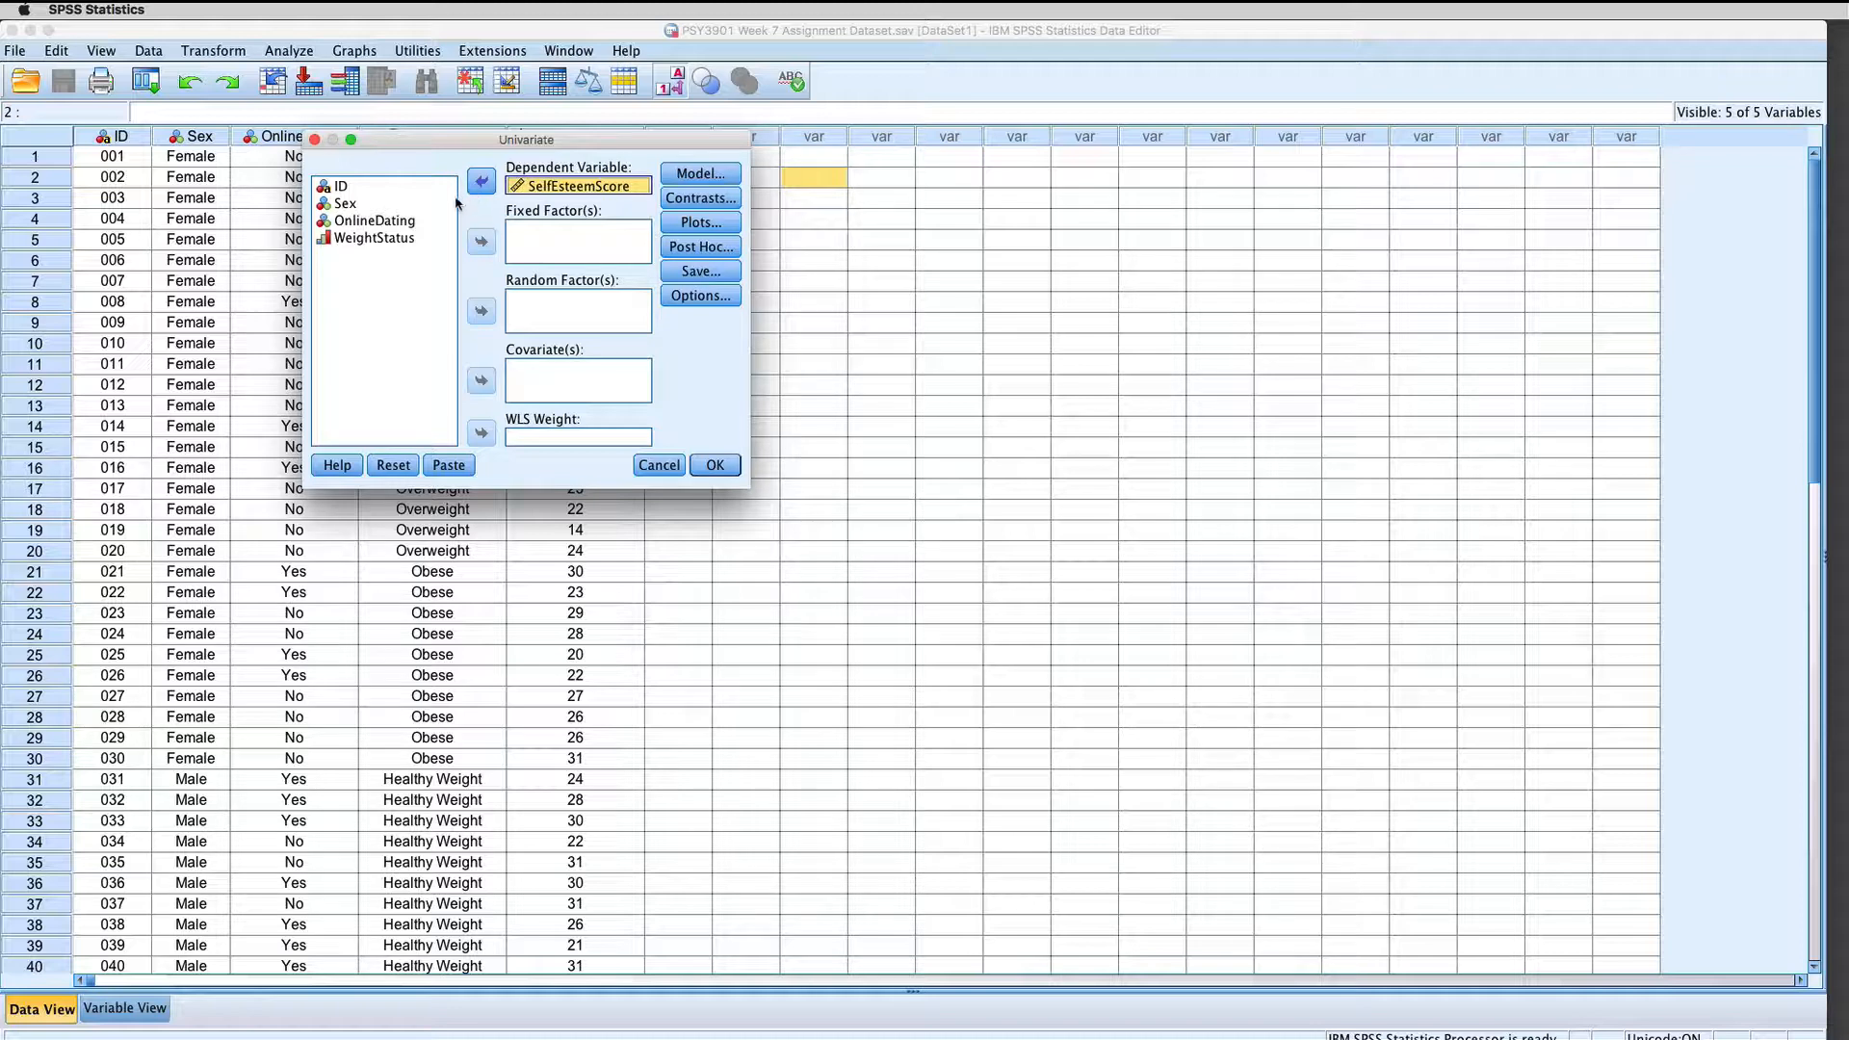
click(423, 228)
click(349, 205)
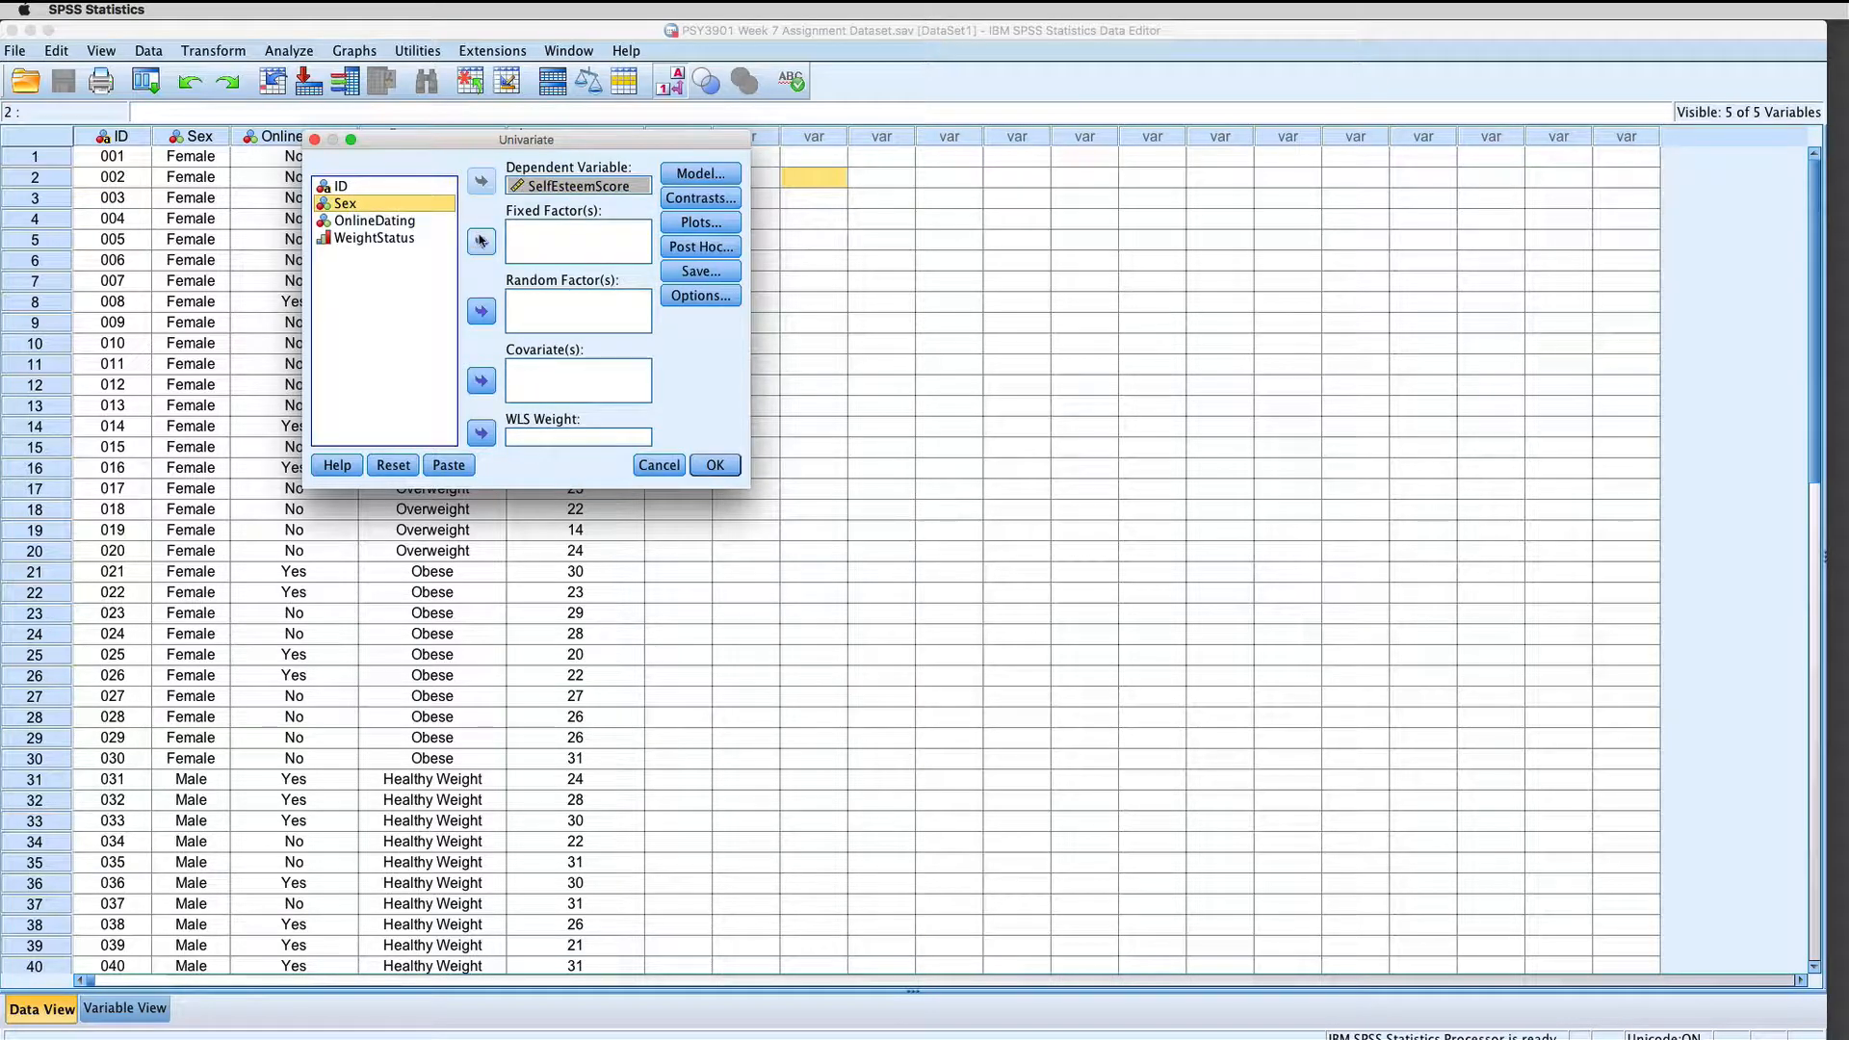
click(481, 240)
click(393, 223)
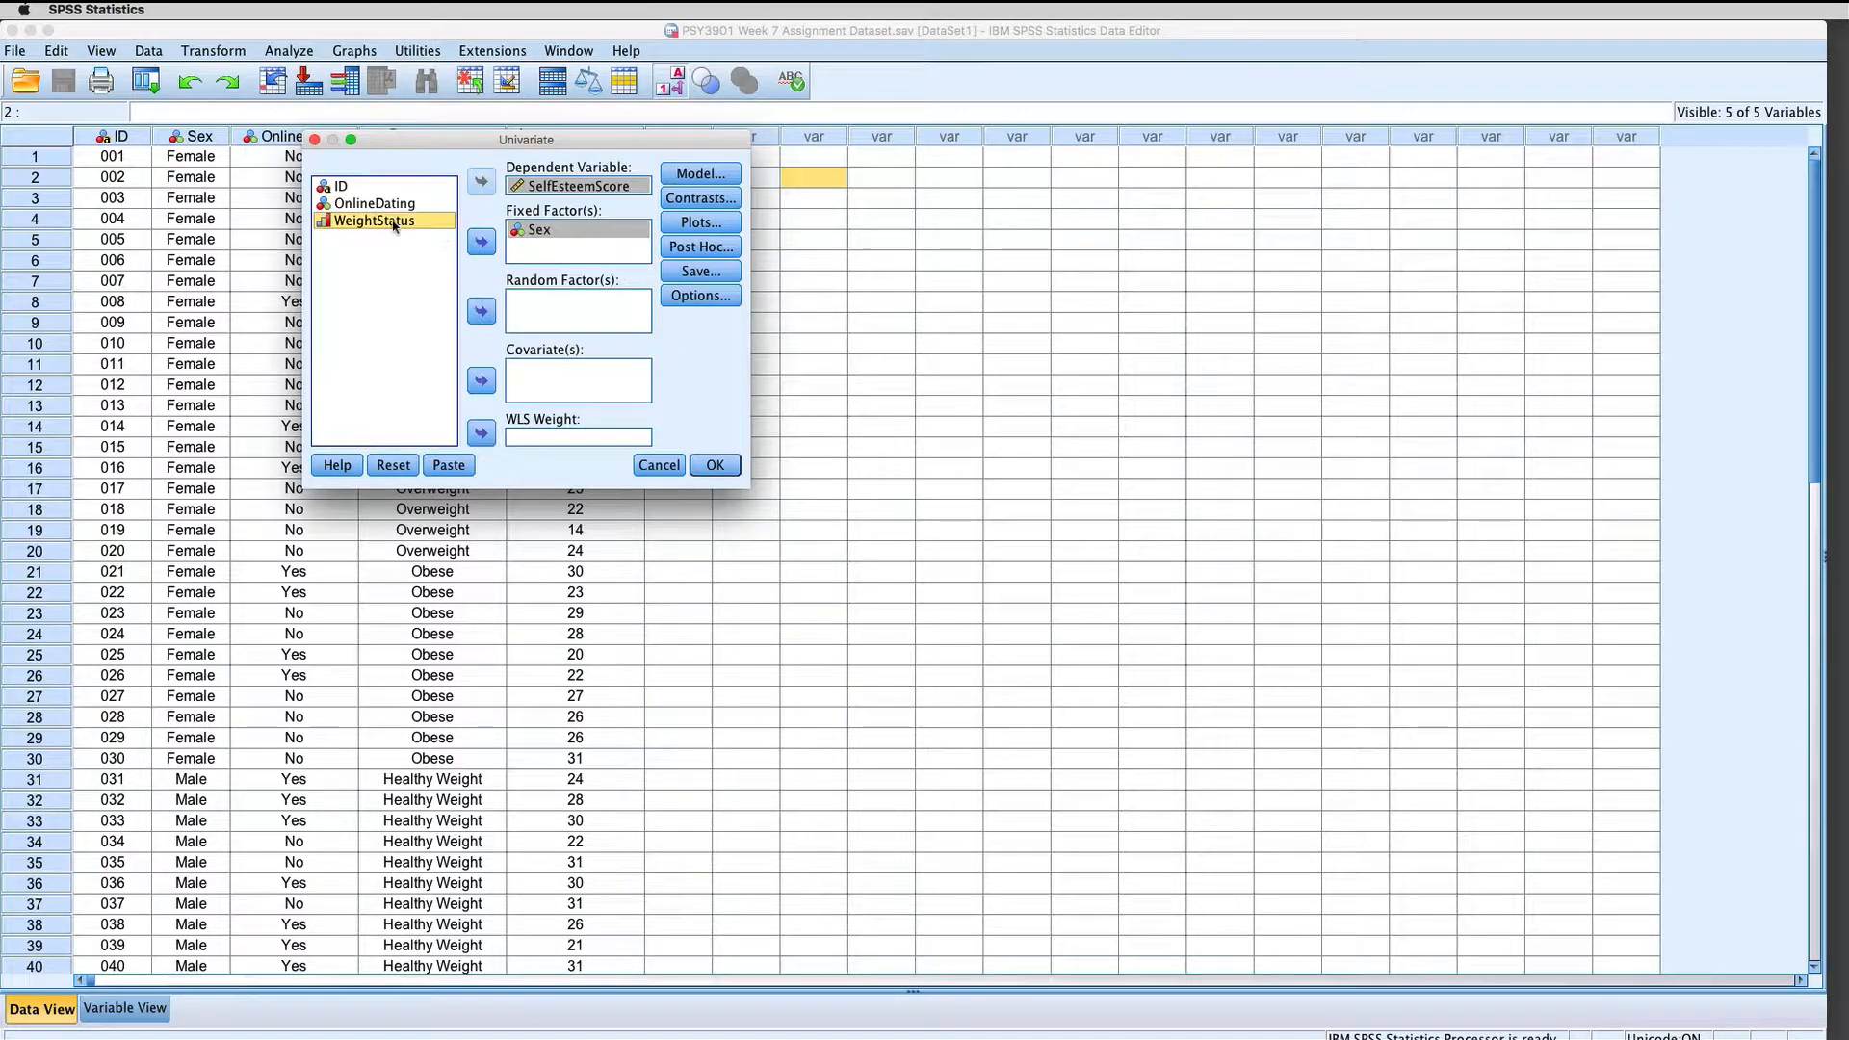
click(481, 242)
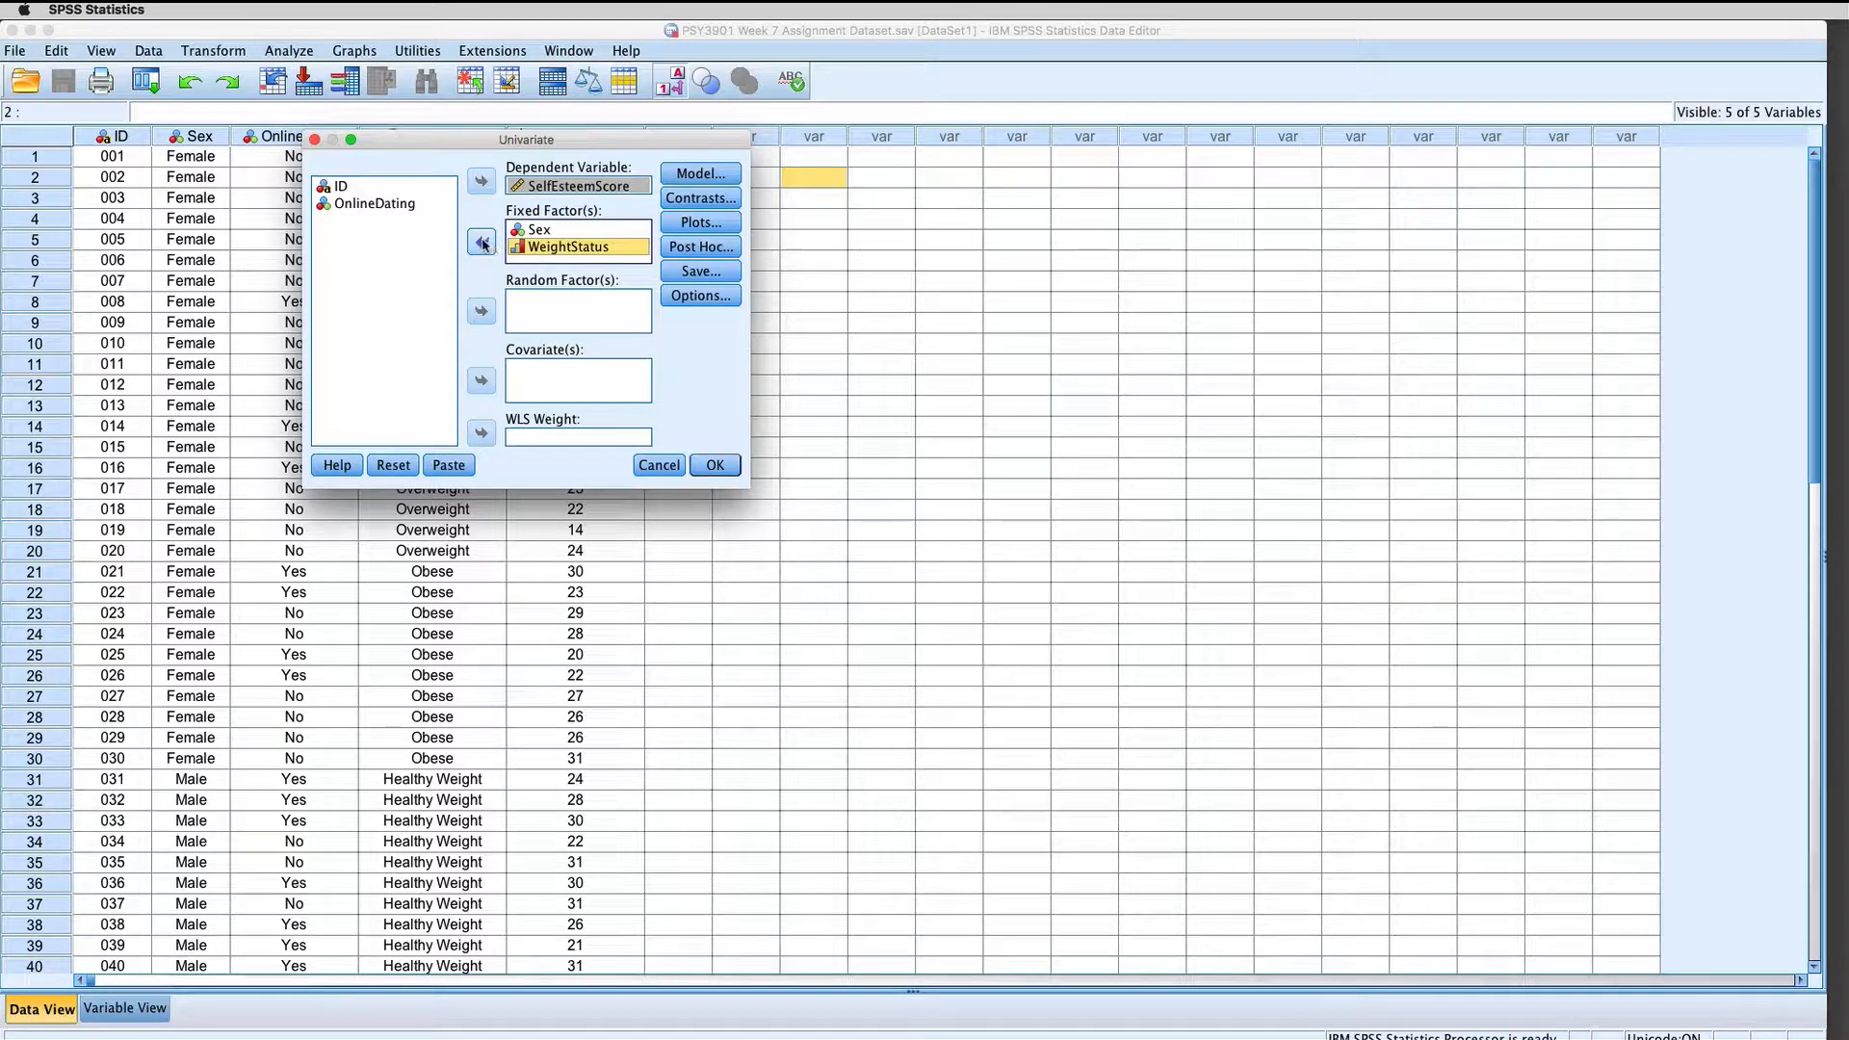
click(482, 242)
click(480, 244)
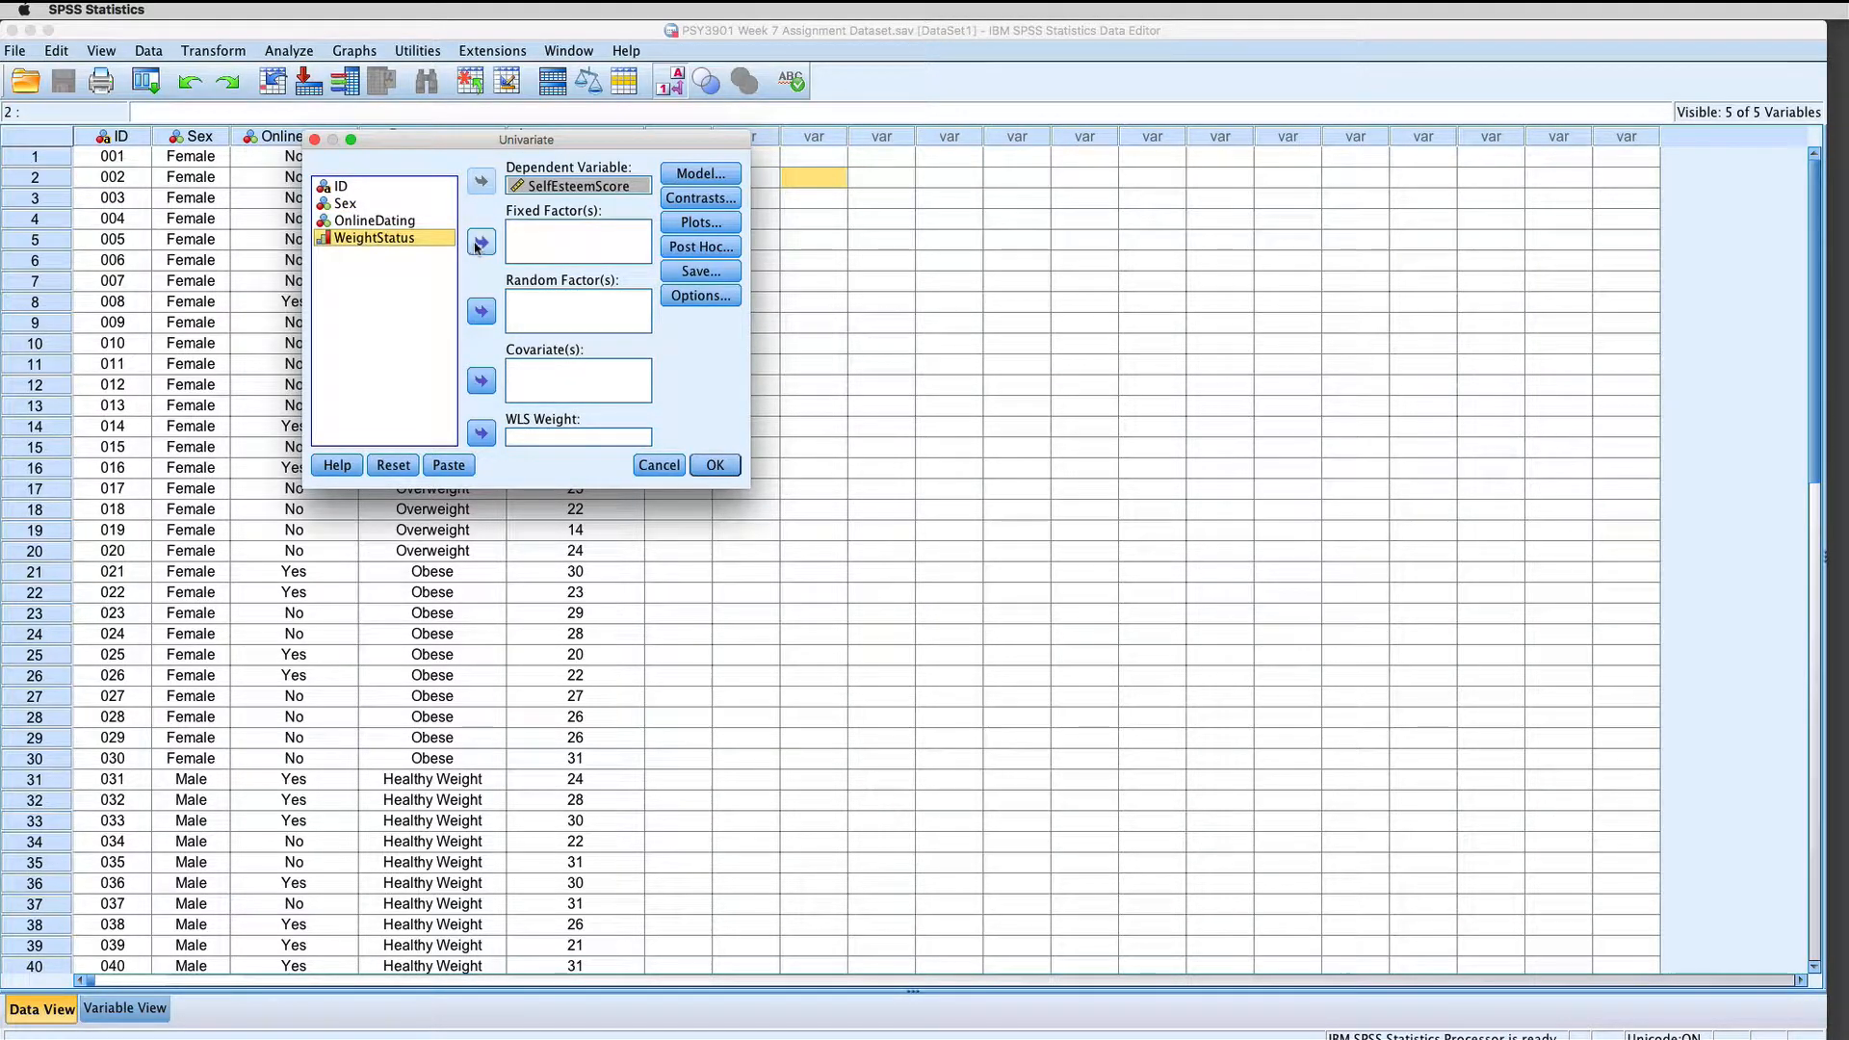
Step: Assign WeightStatus and Sex as the fixed factors, in that order
click(478, 242)
click(346, 206)
click(476, 243)
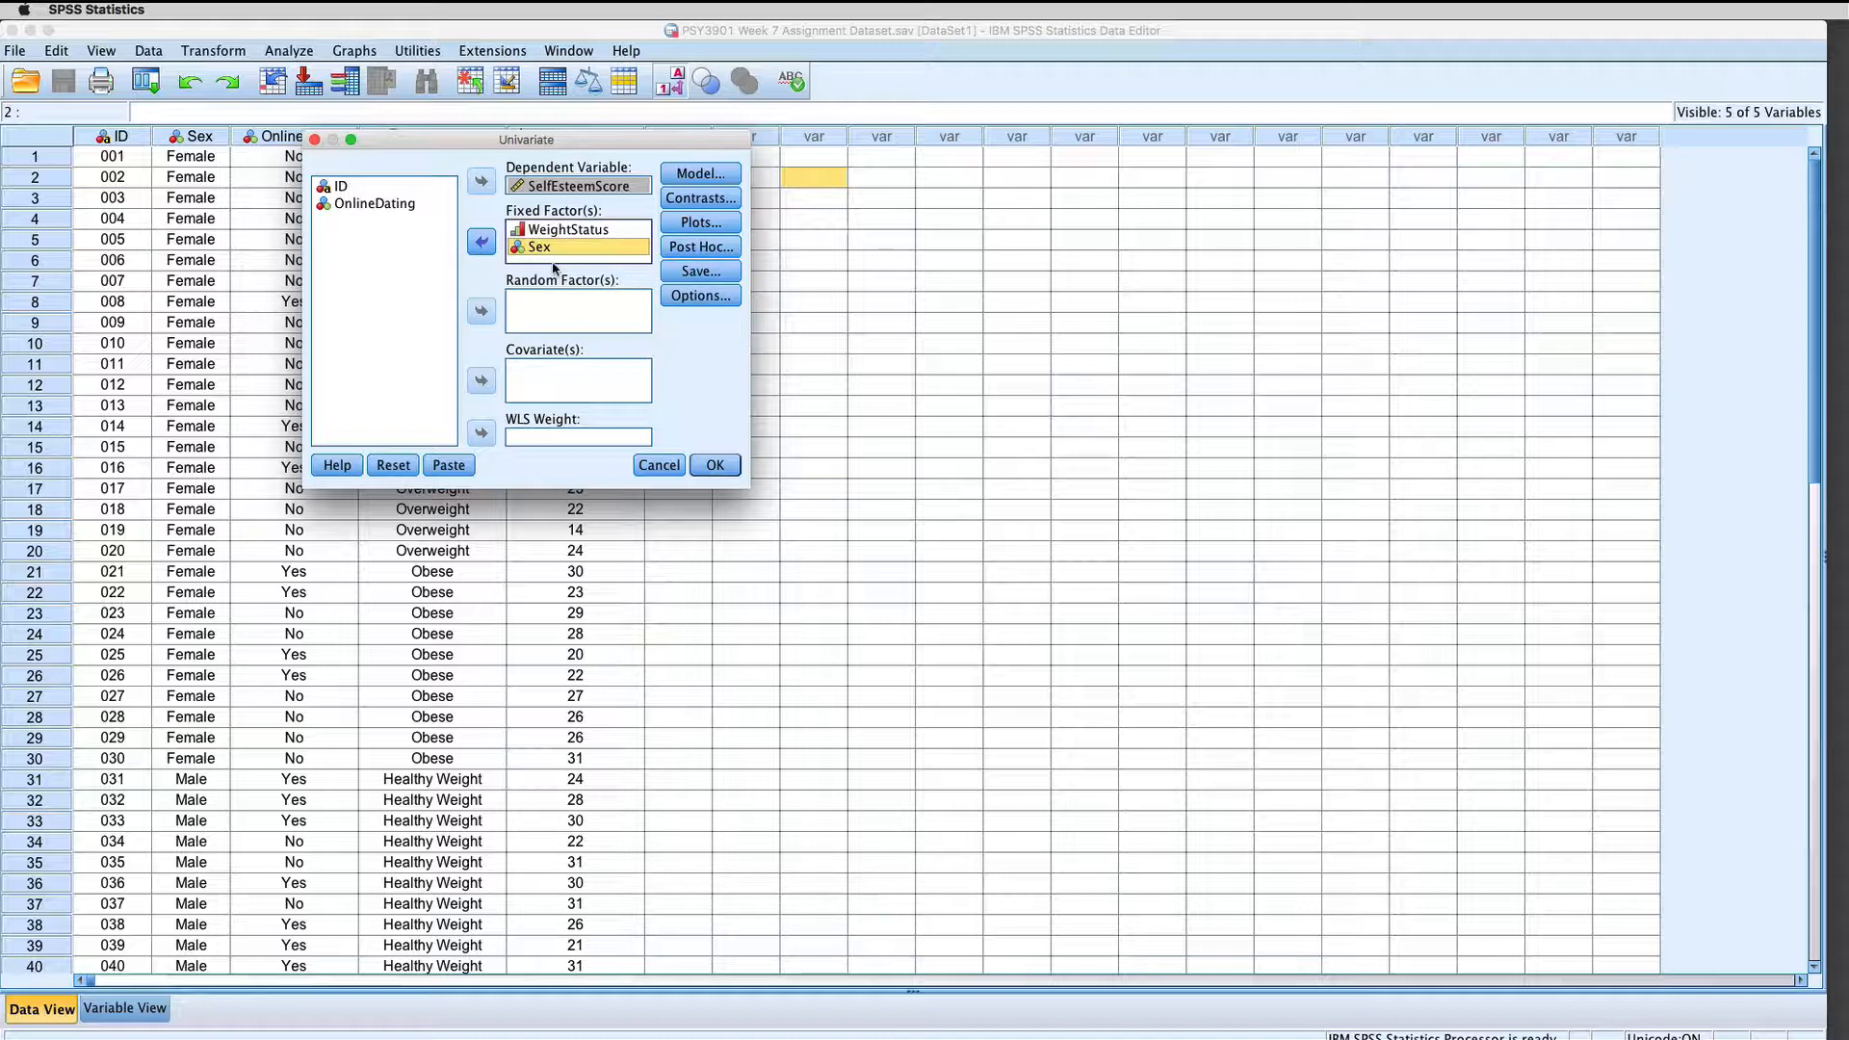
Step: Add a profile plot with WeightStatus on the horizontal axis and separate lines for Sex
click(690, 232)
click(1360, 507)
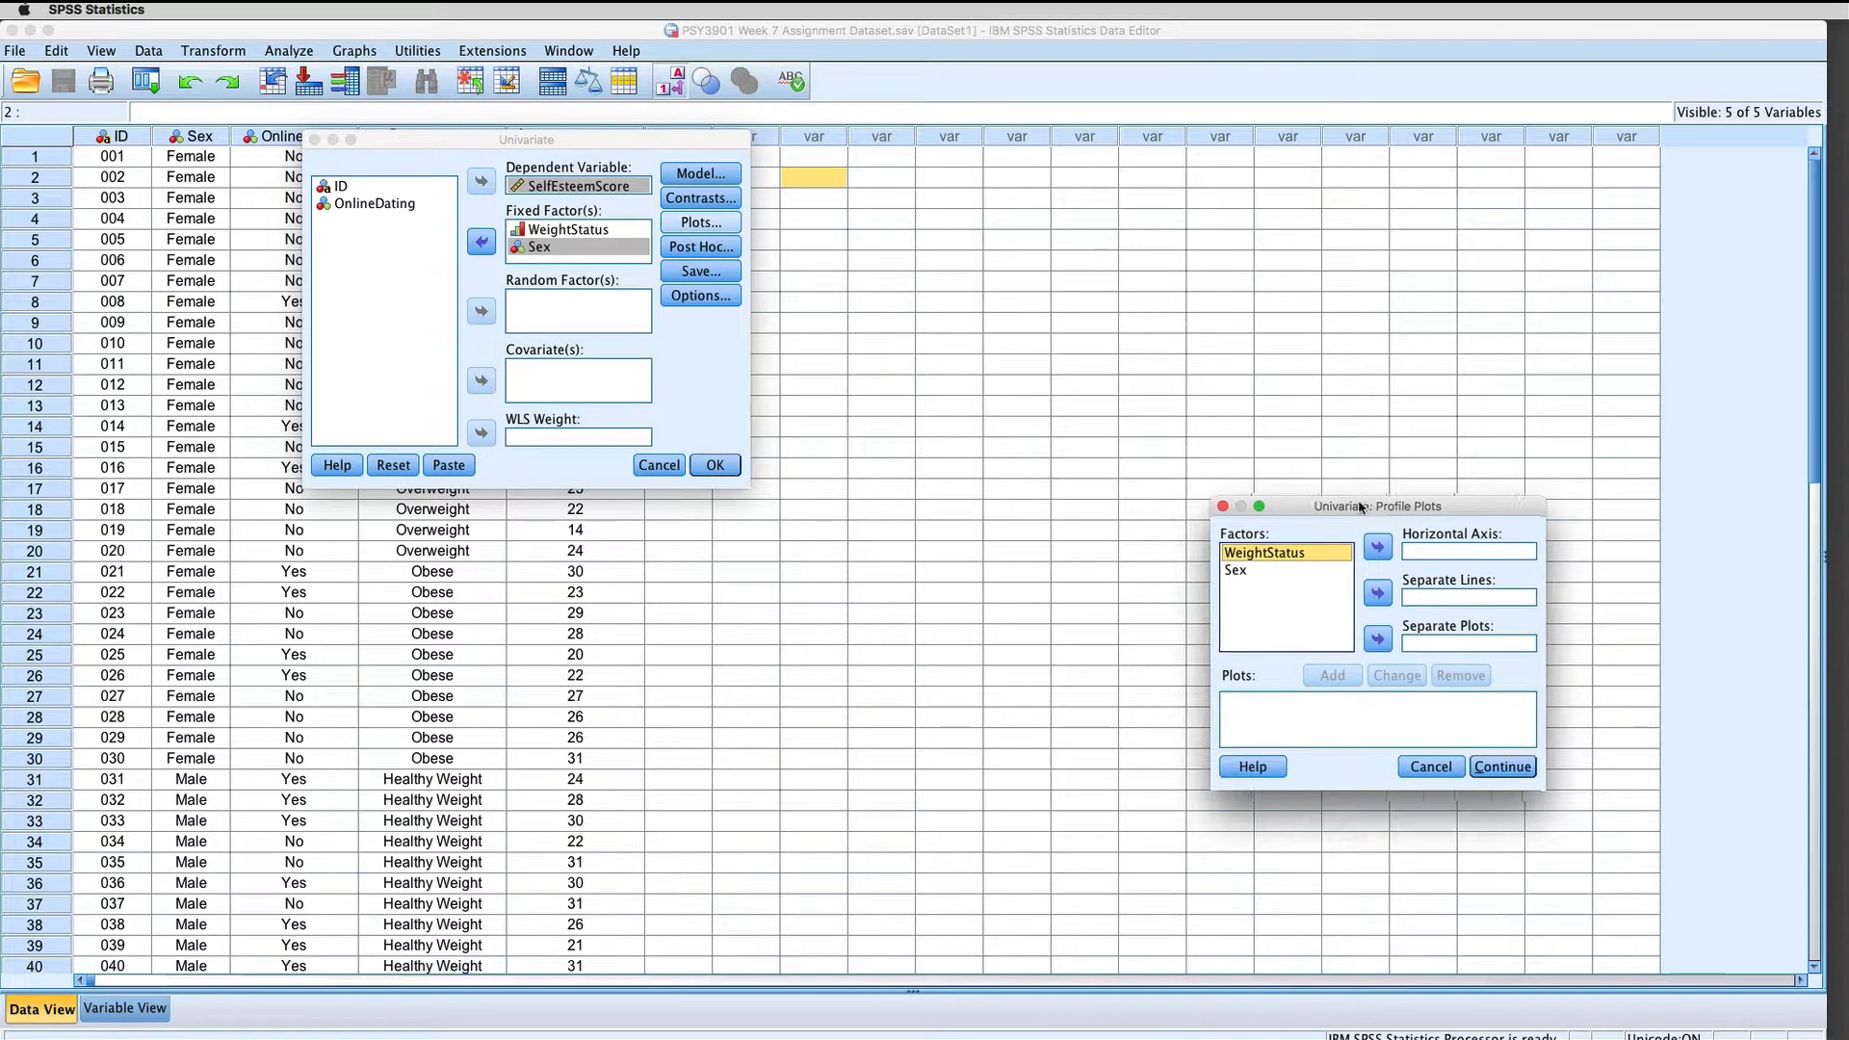
drag(1360, 508, 984, 246)
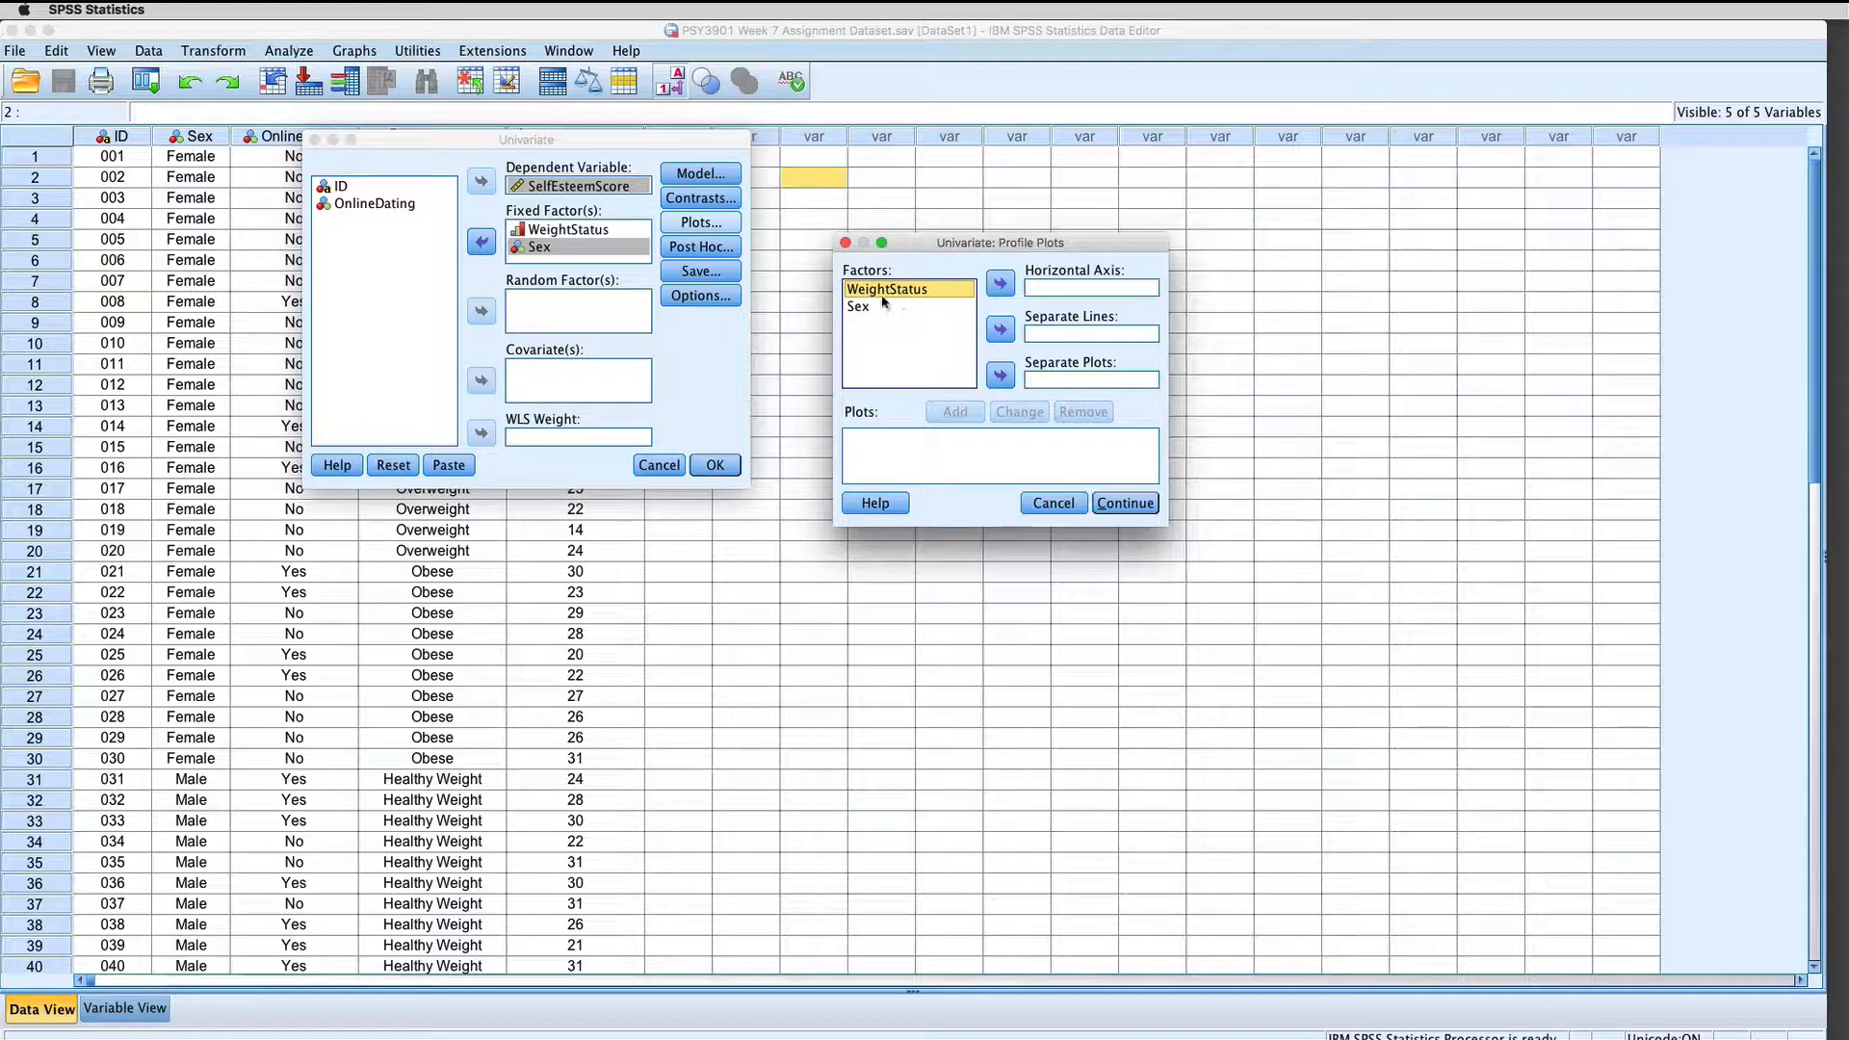
click(1000, 283)
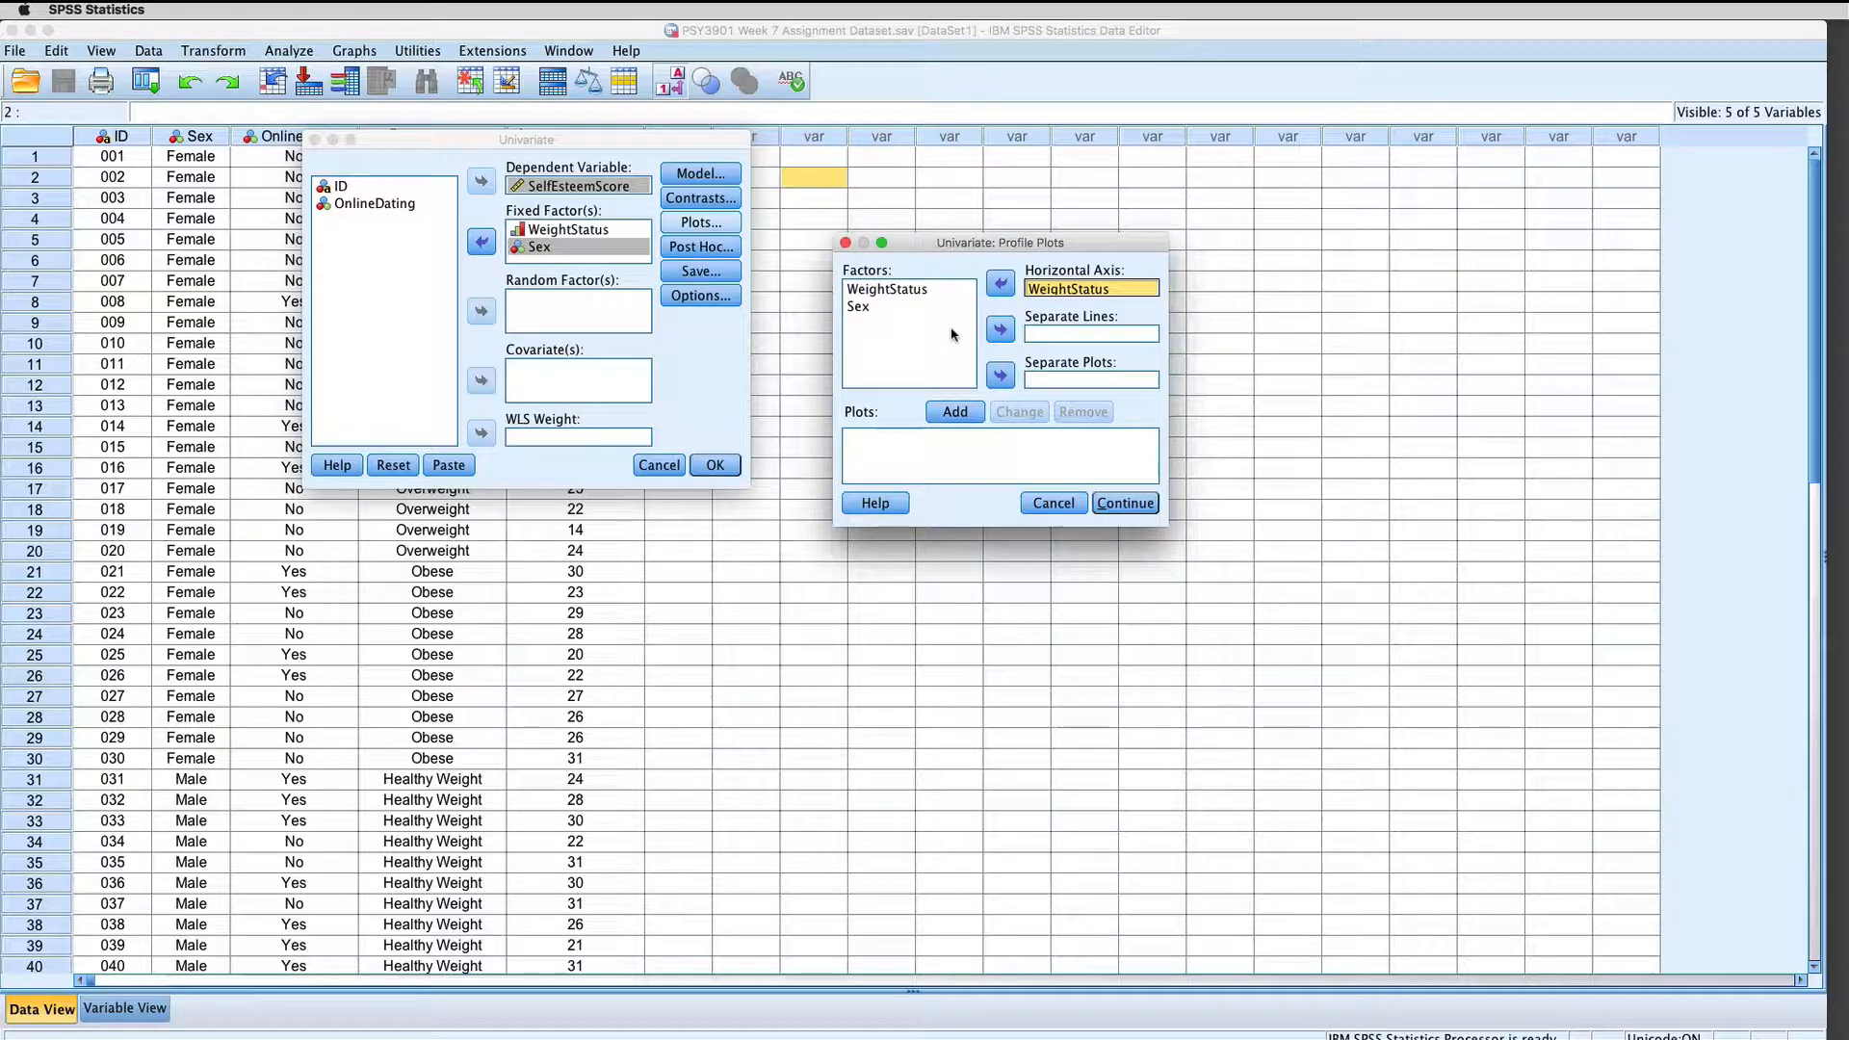
click(860, 307)
click(1000, 332)
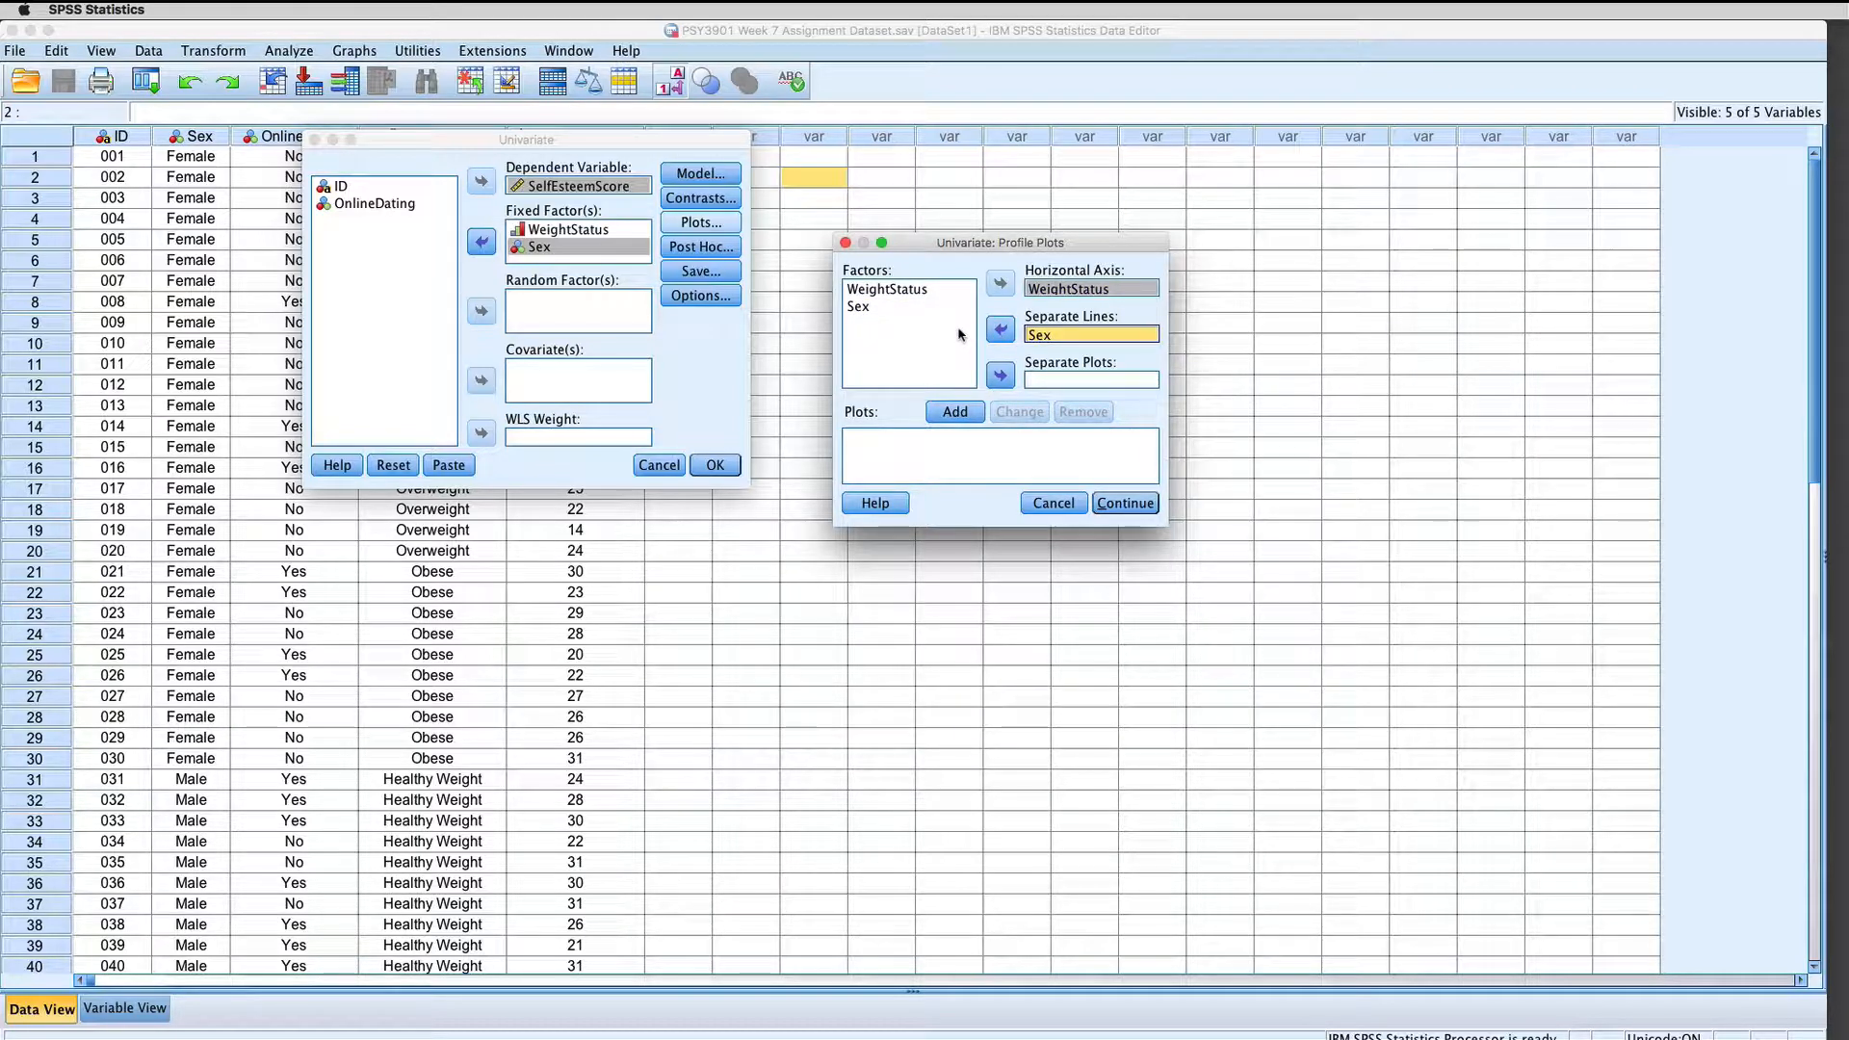
click(953, 411)
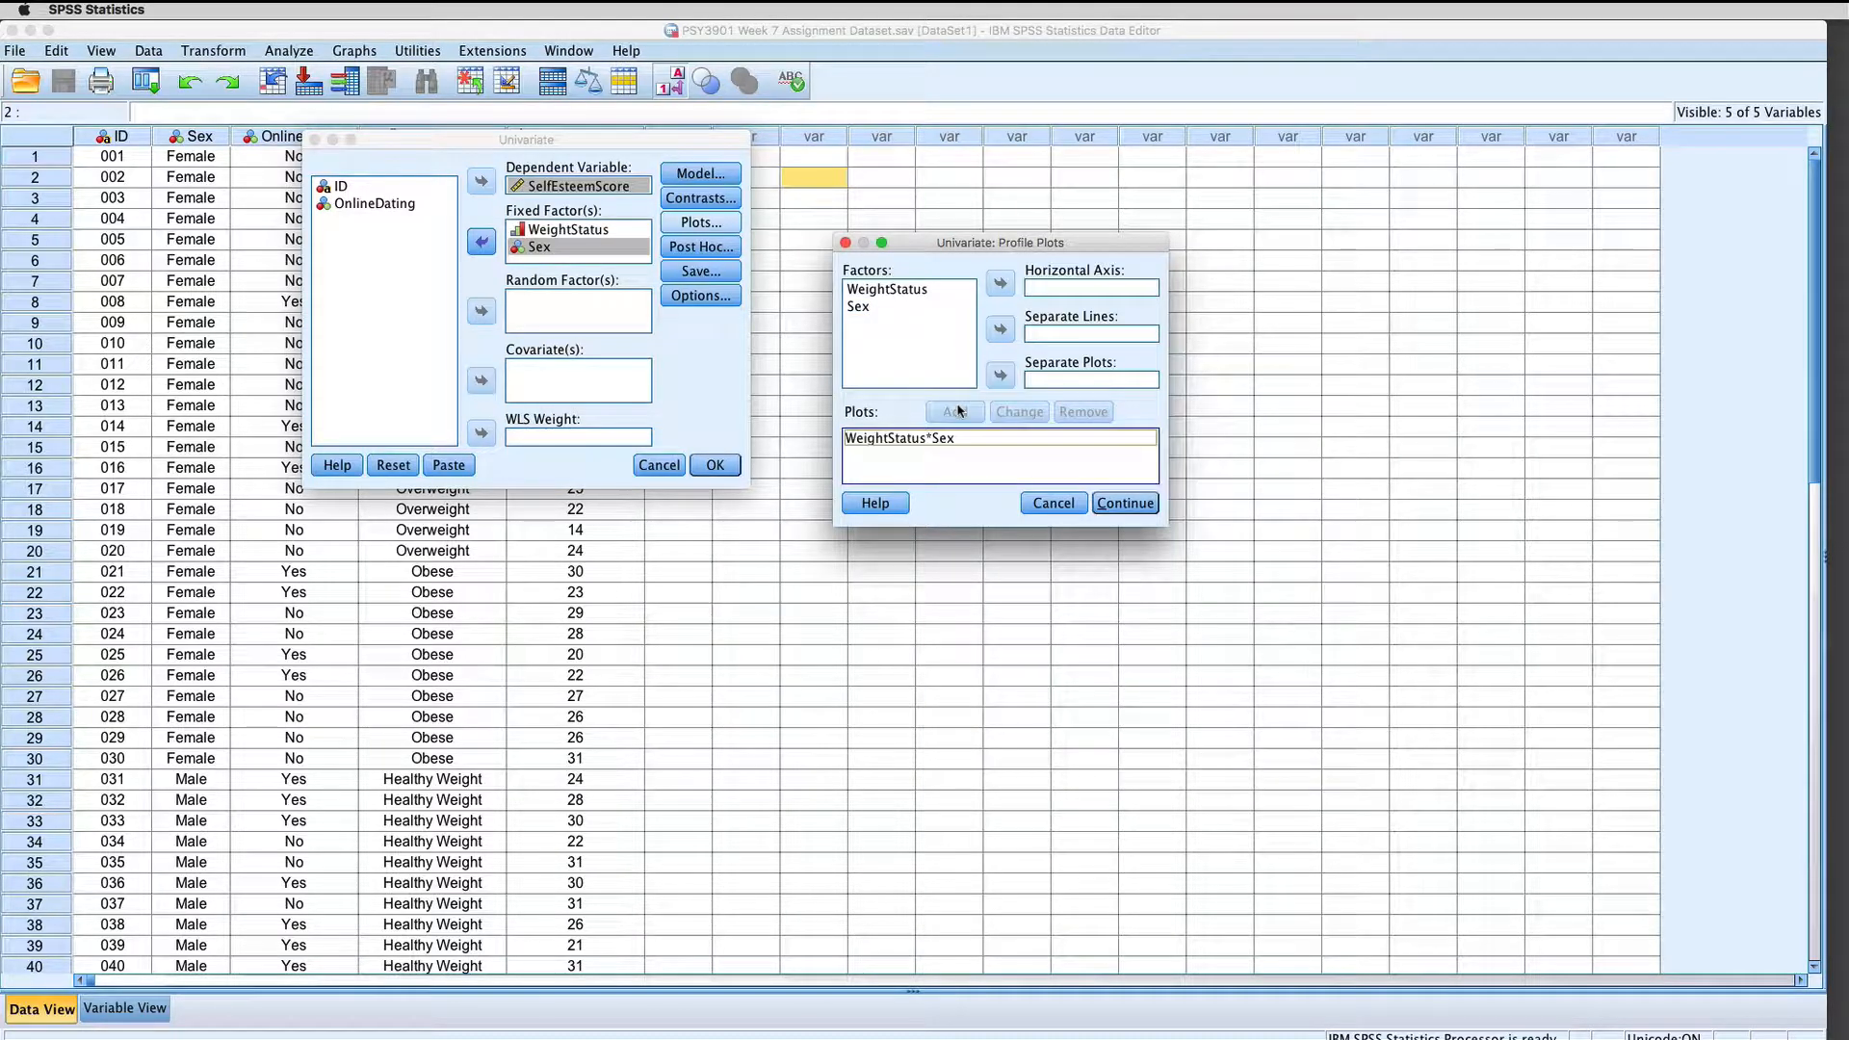
click(1124, 502)
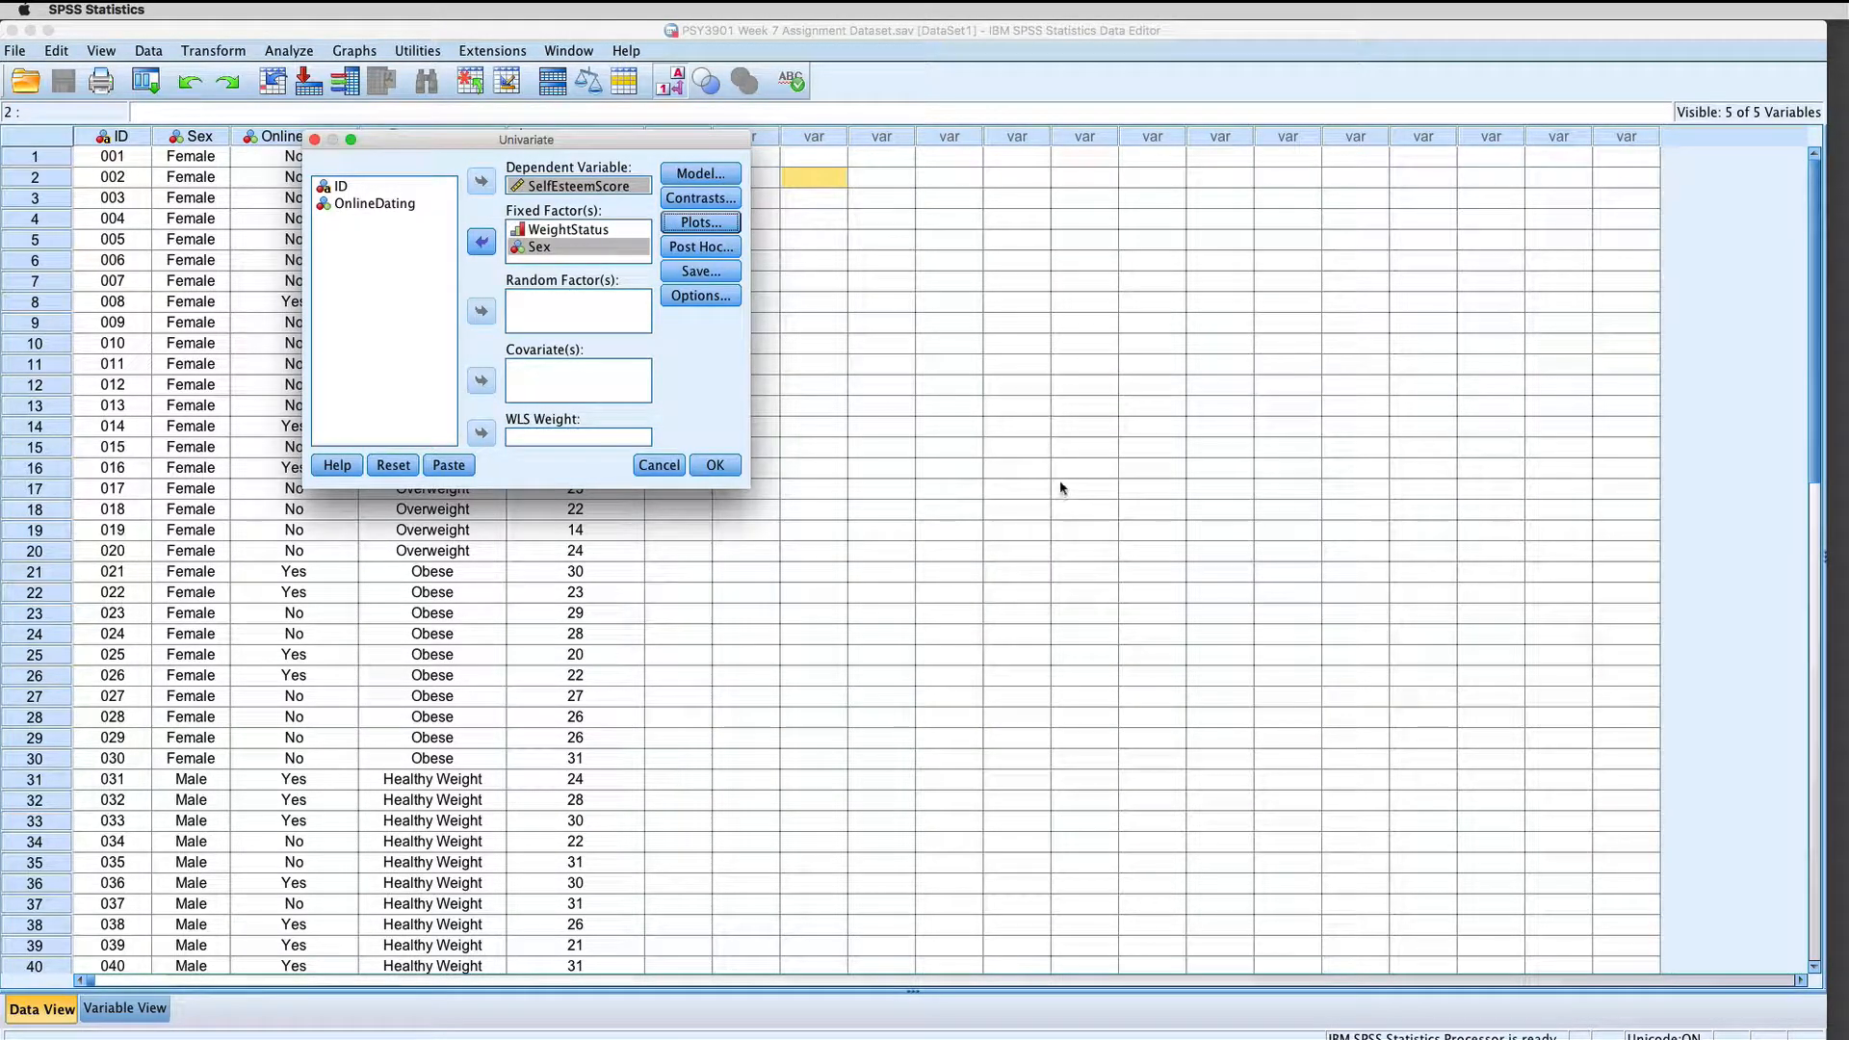
Step: Request estimated marginal means for (OVERALL), WeightStatus, Sex and WeightStatus*Sex, comparing main effects with the Bonferroni adjustment
click(701, 296)
drag(1426, 478, 963, 234)
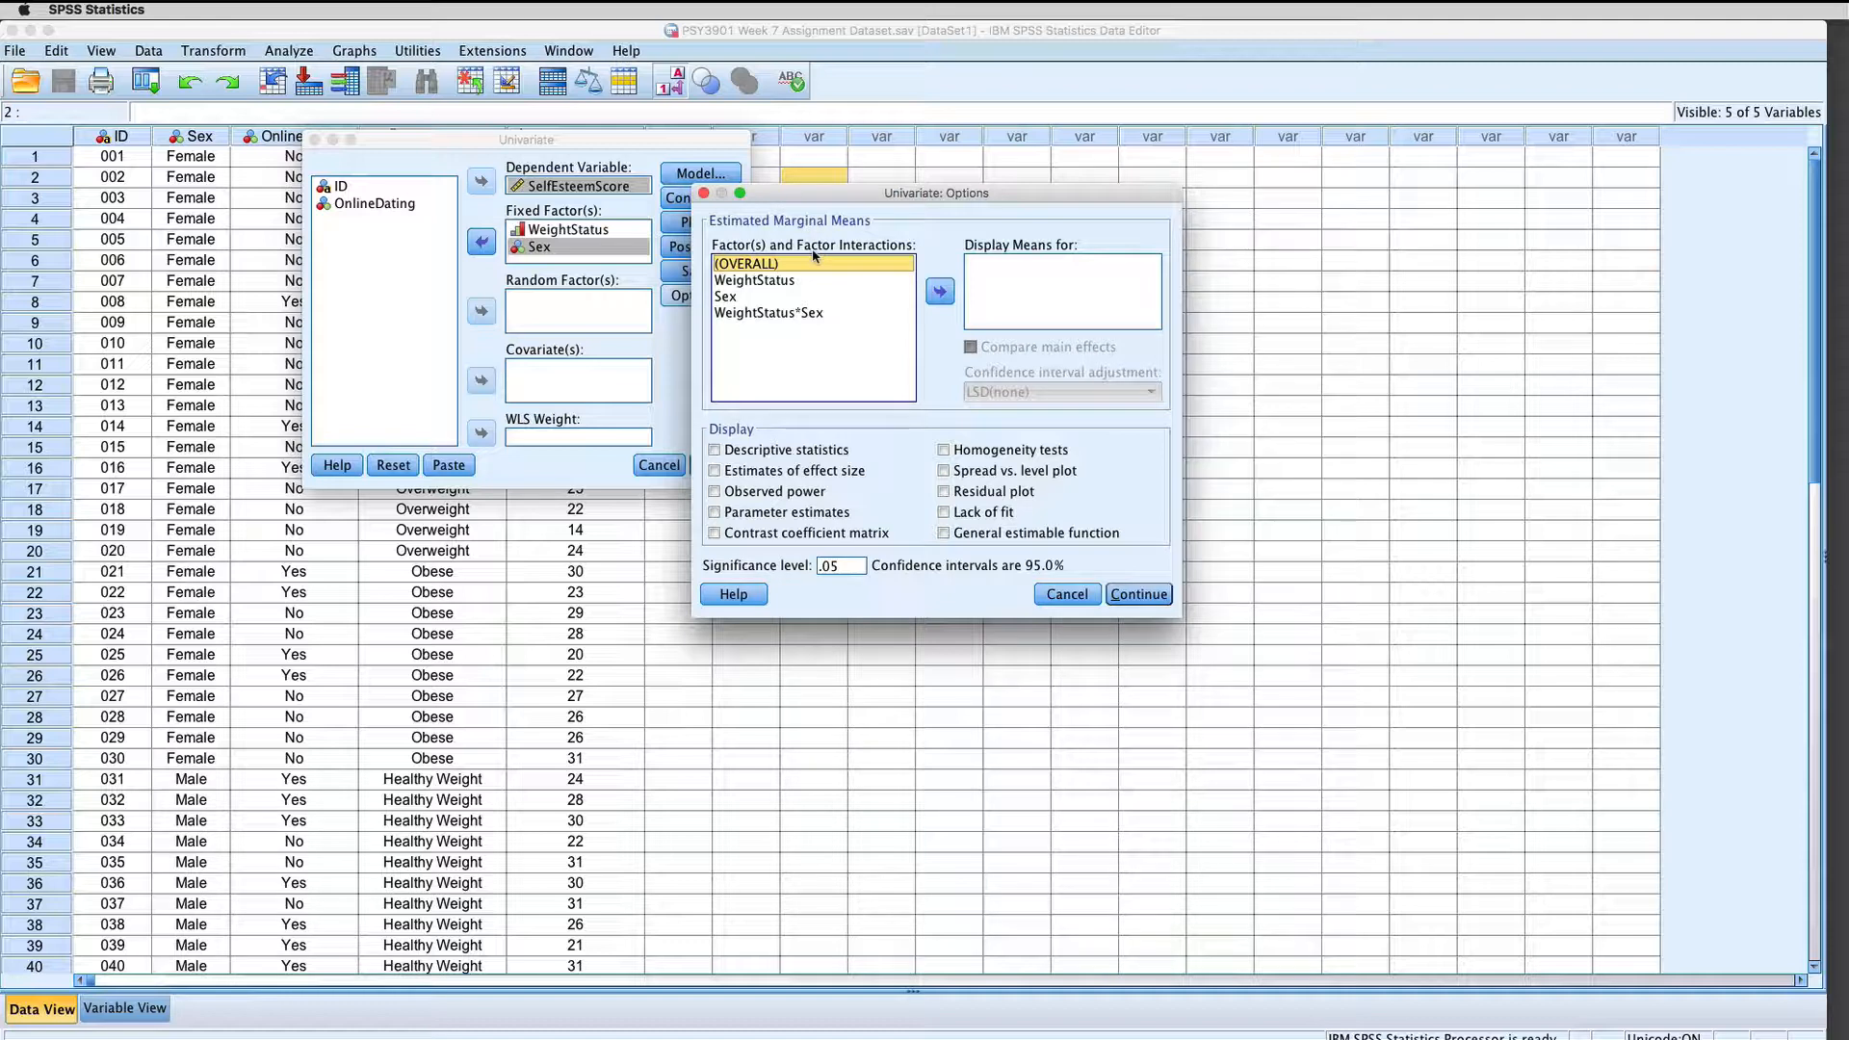
shift+click(807, 313)
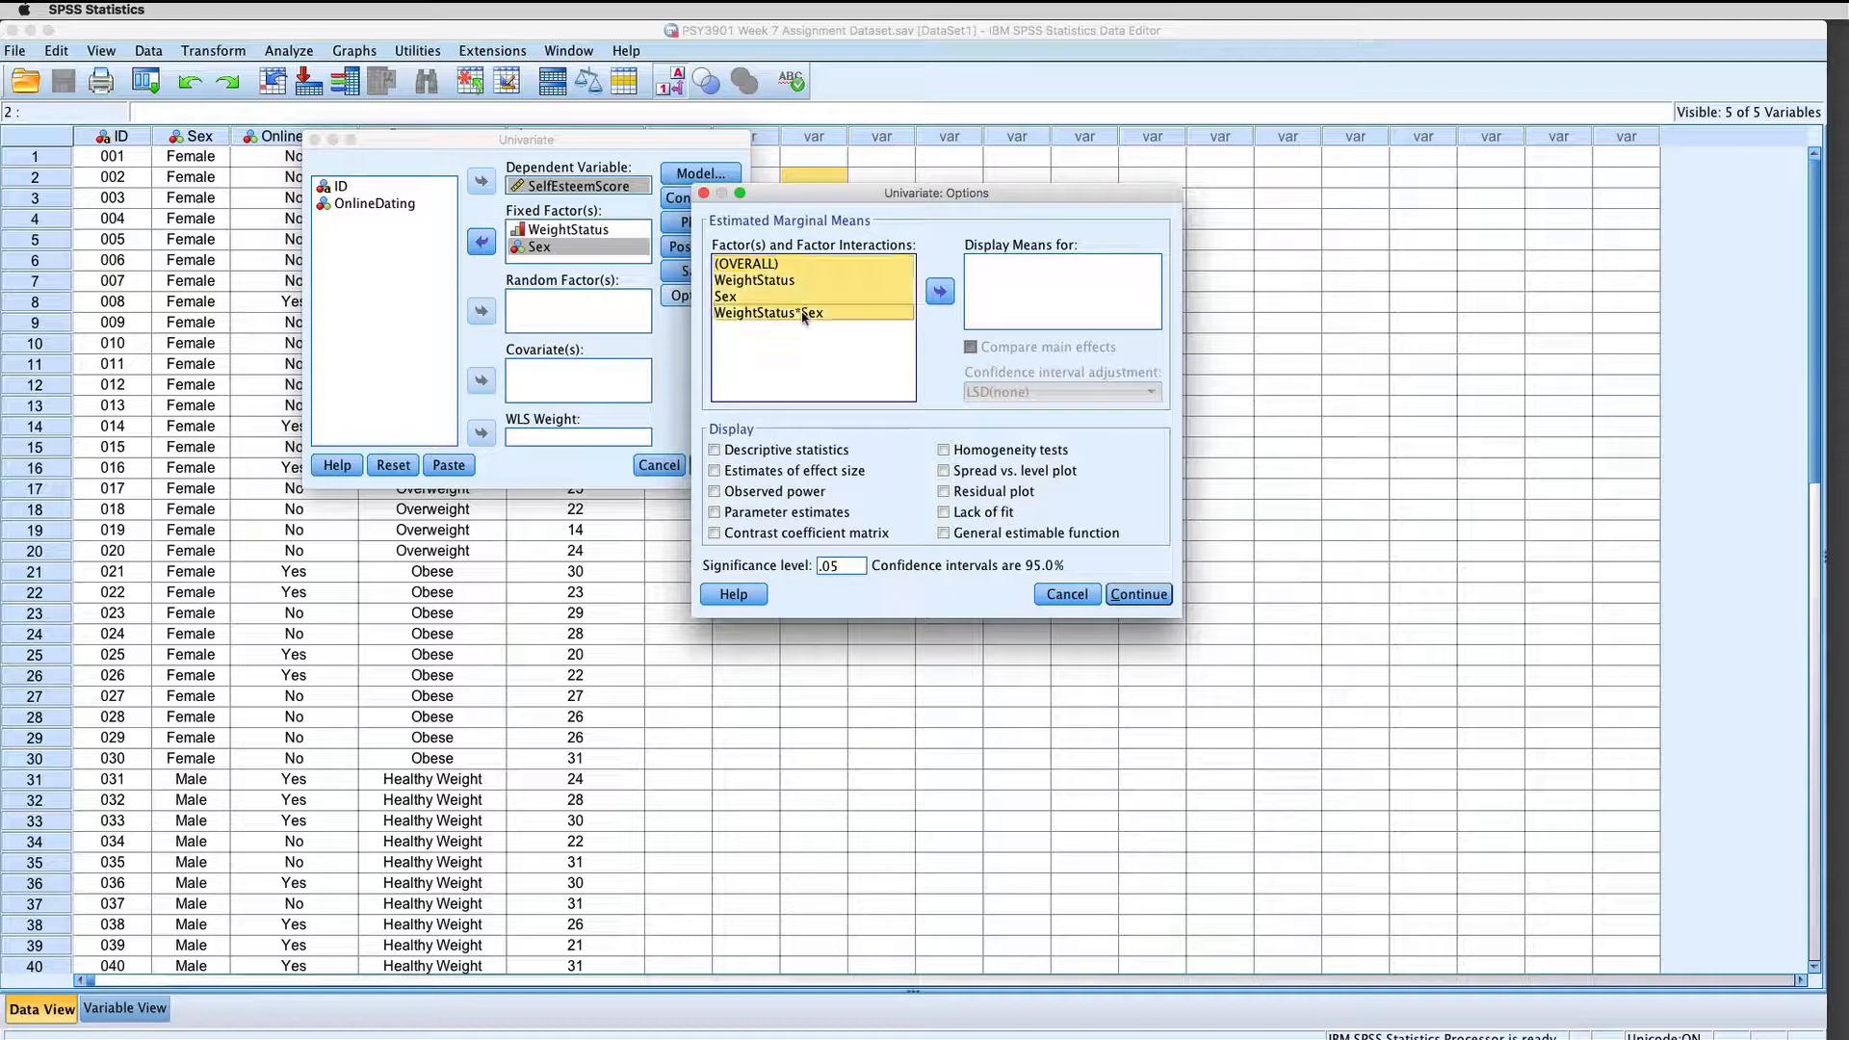
click(941, 298)
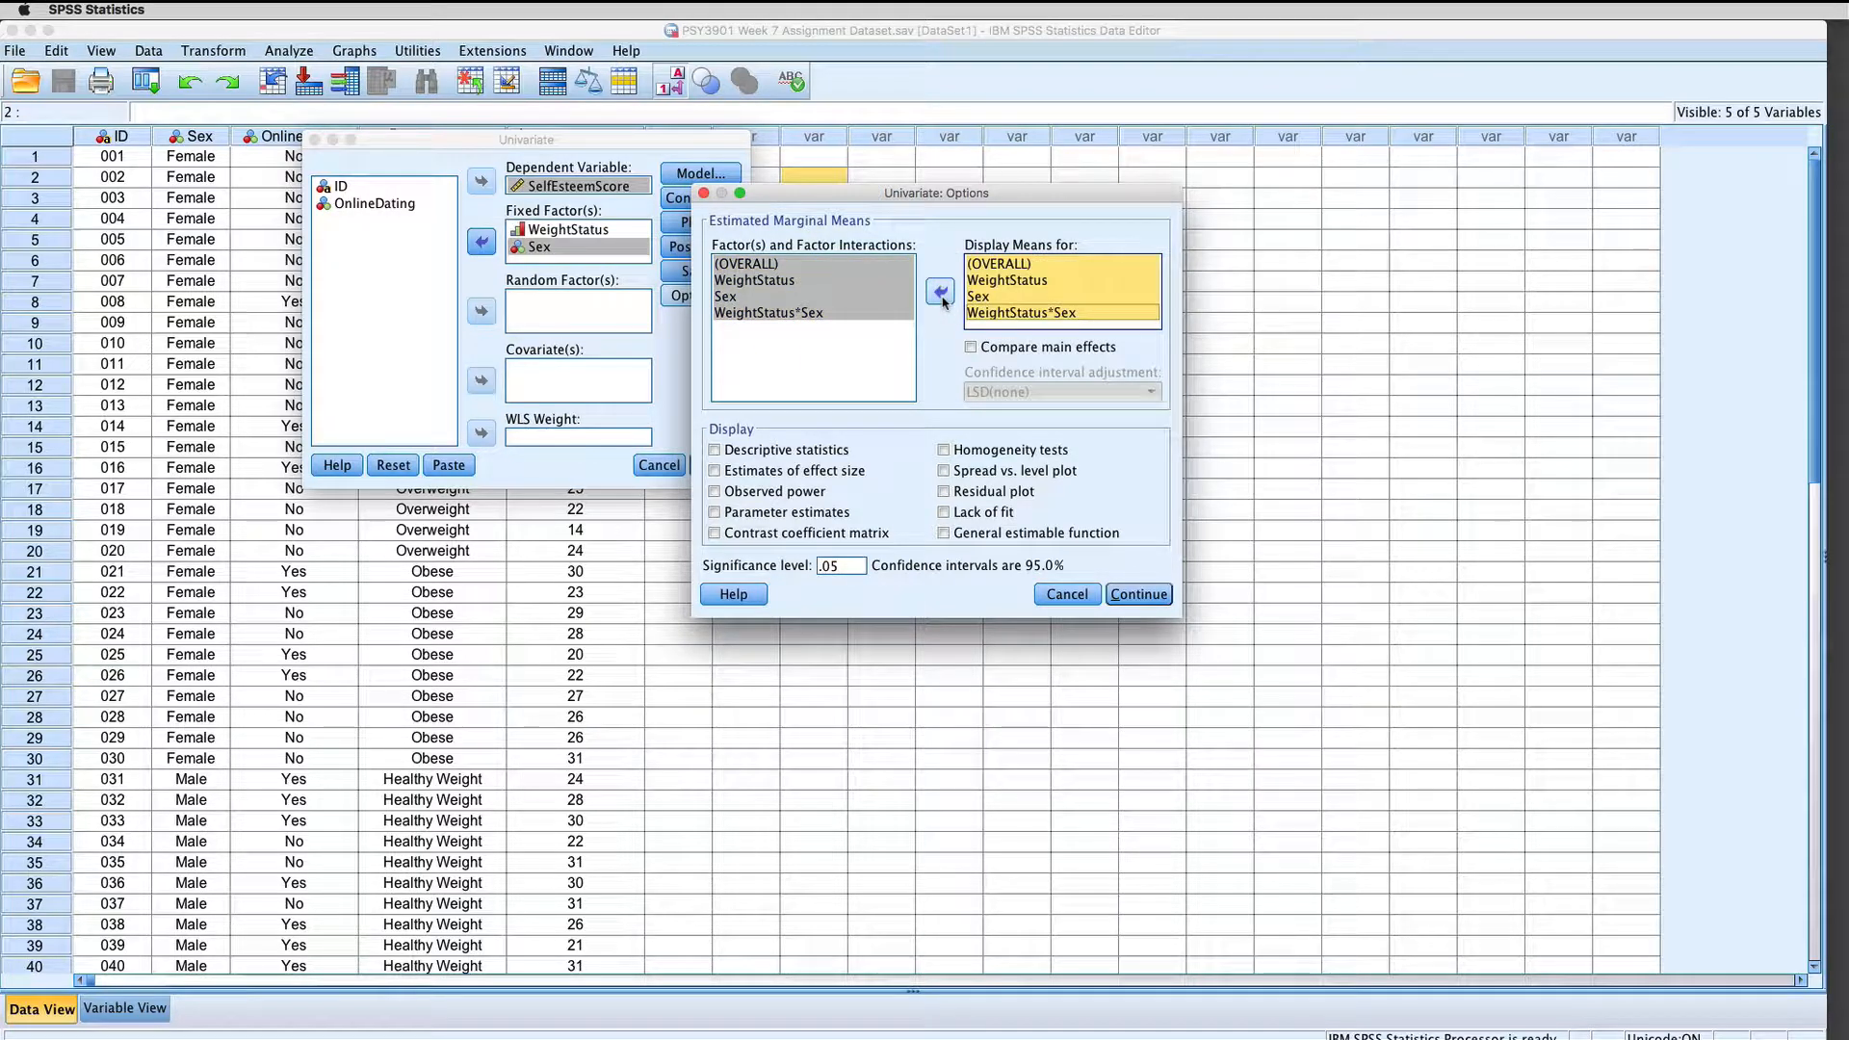
click(969, 347)
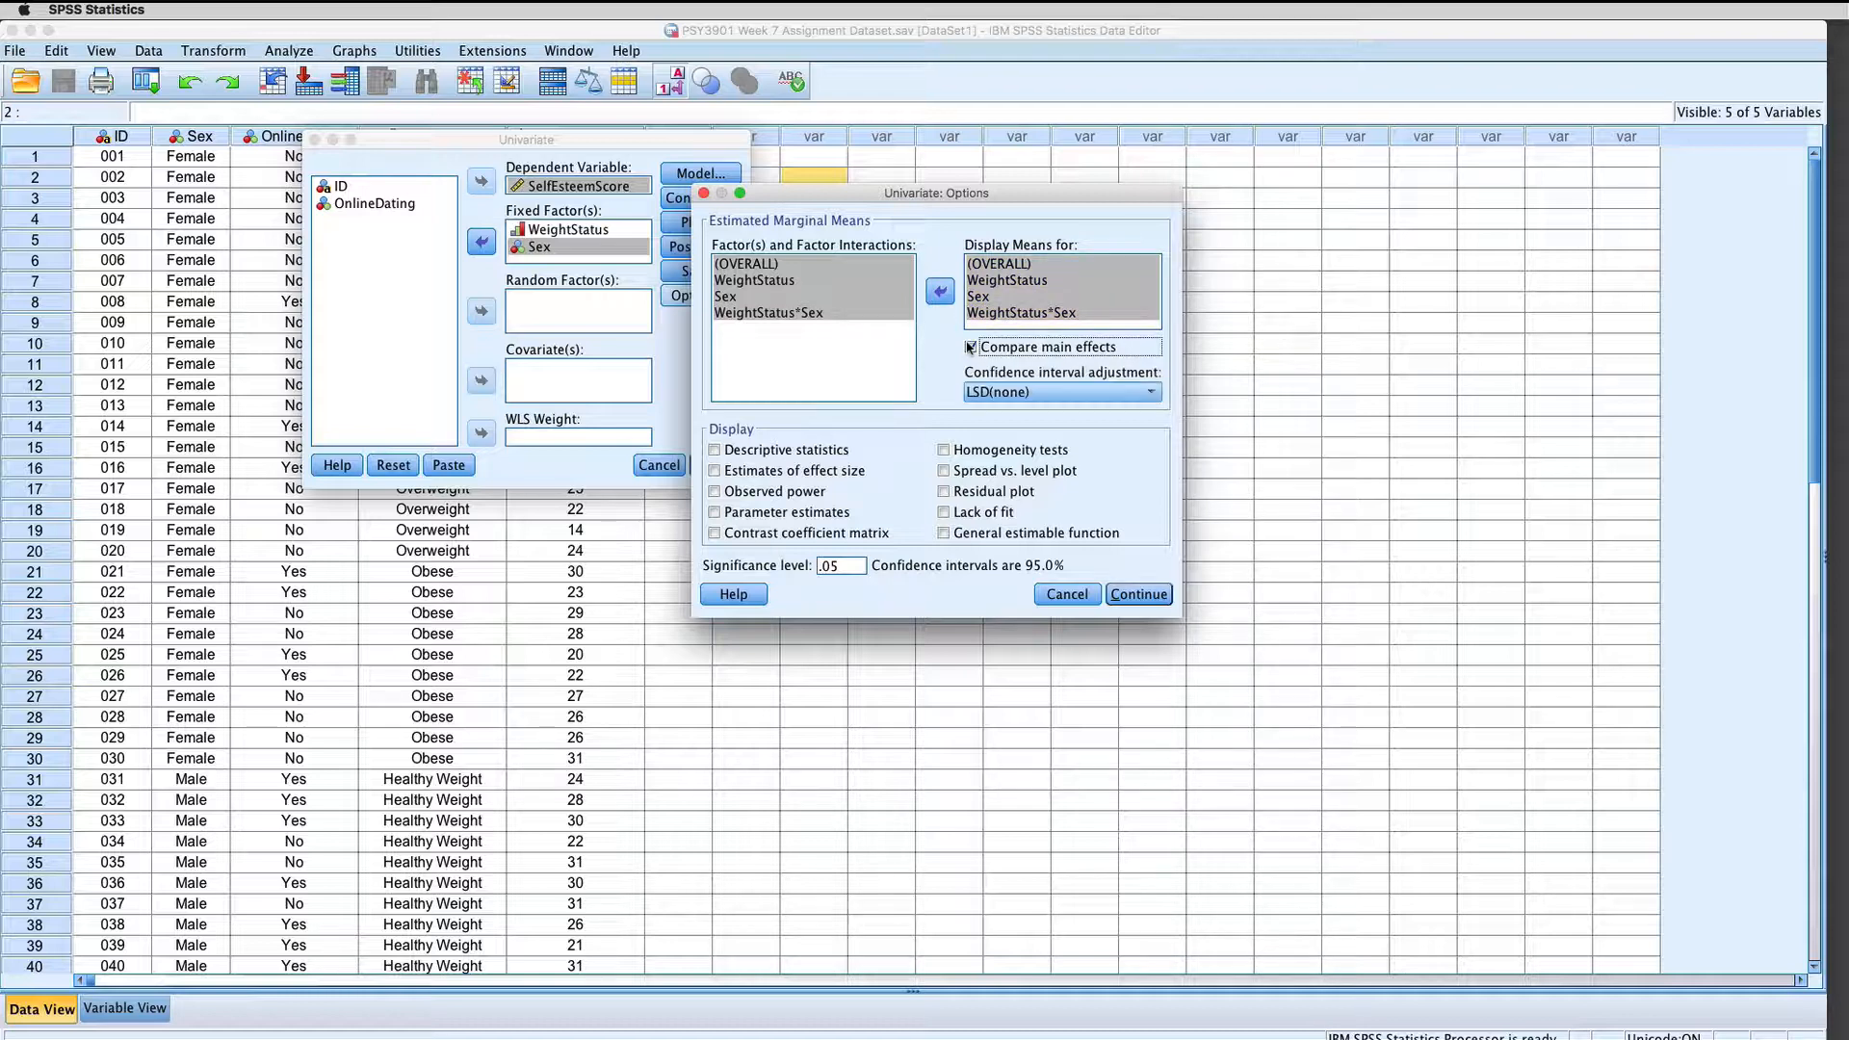
click(1014, 392)
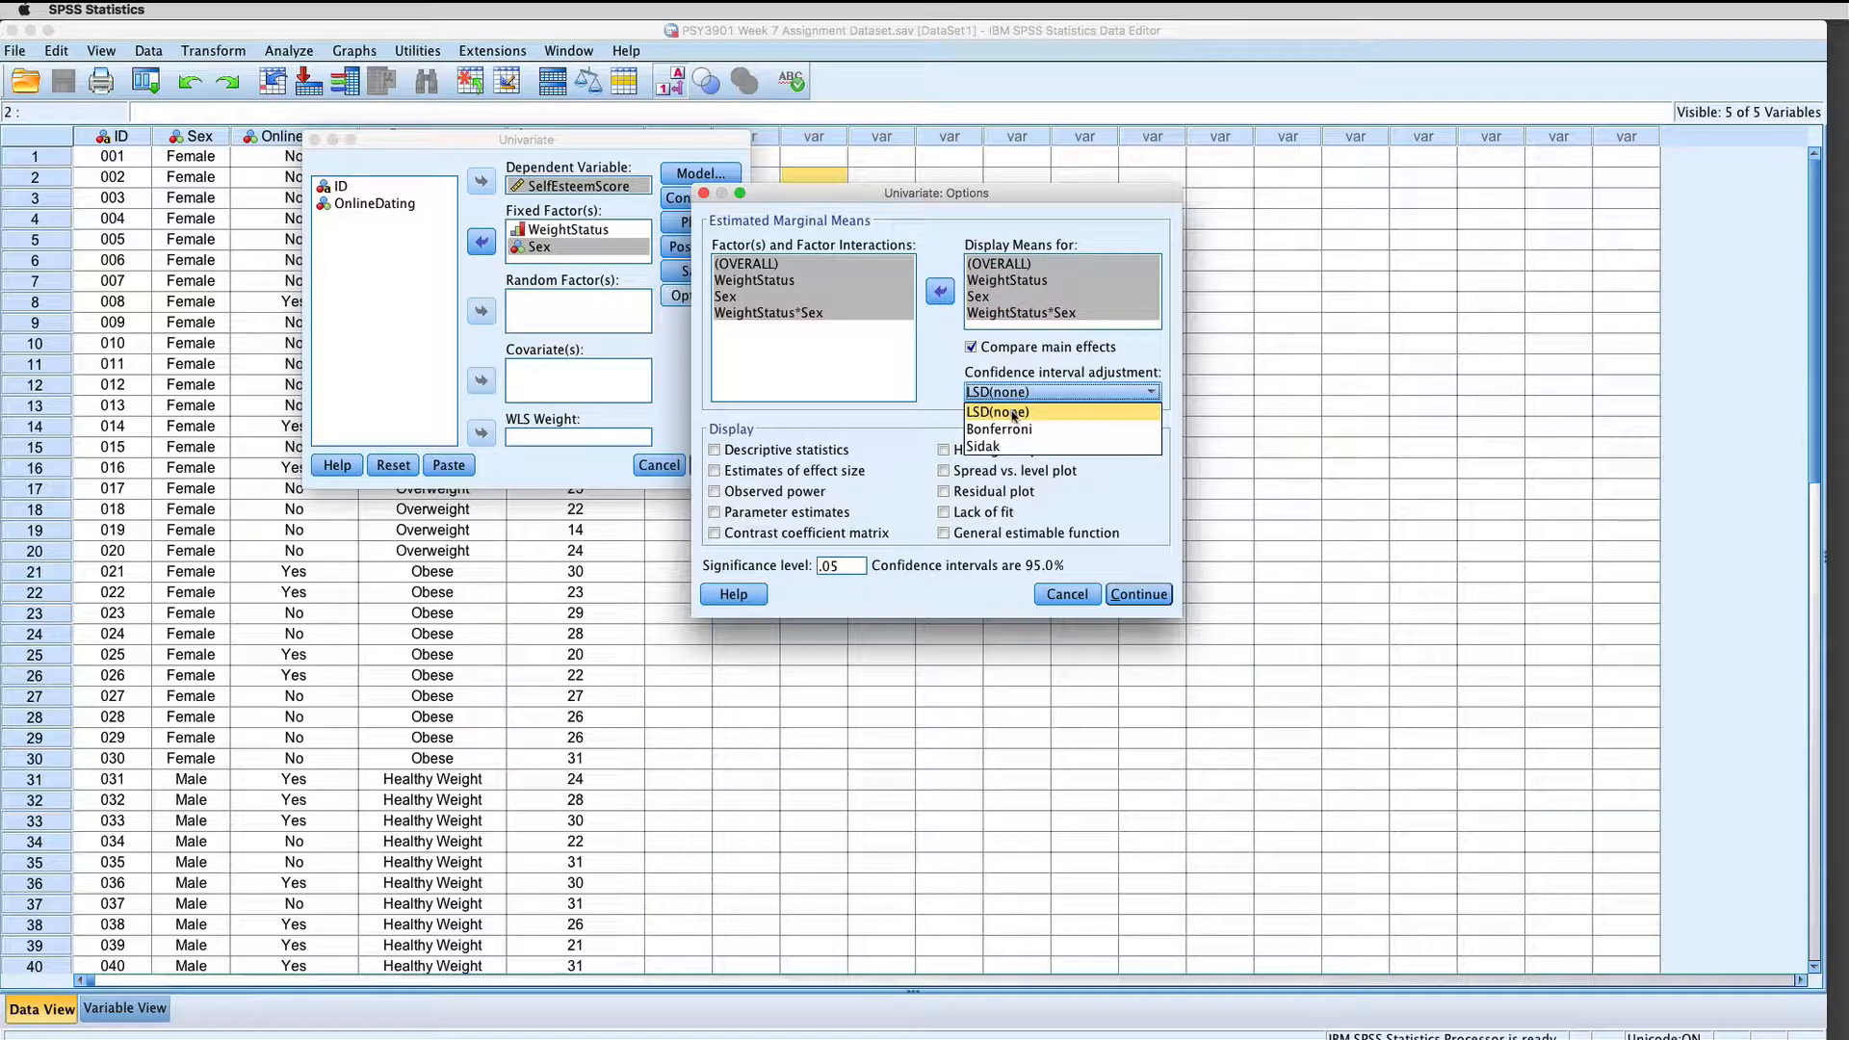
click(1014, 428)
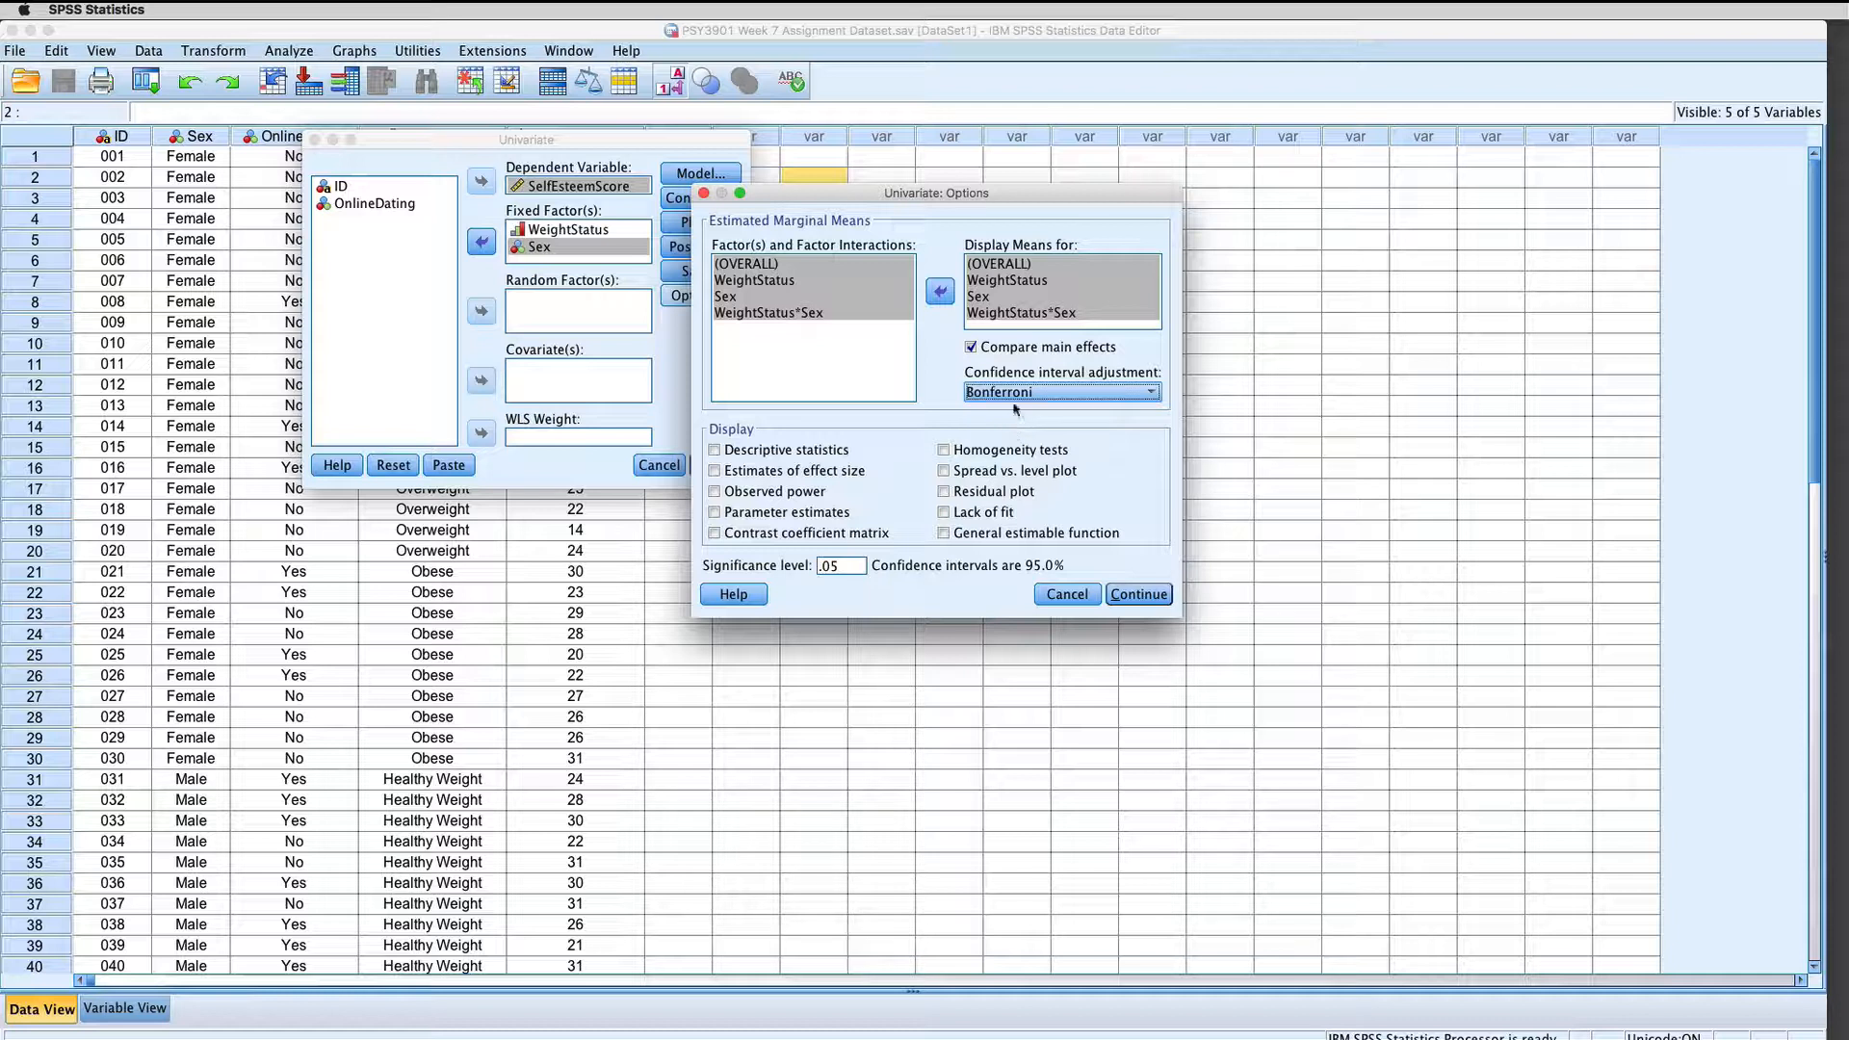
click(1015, 393)
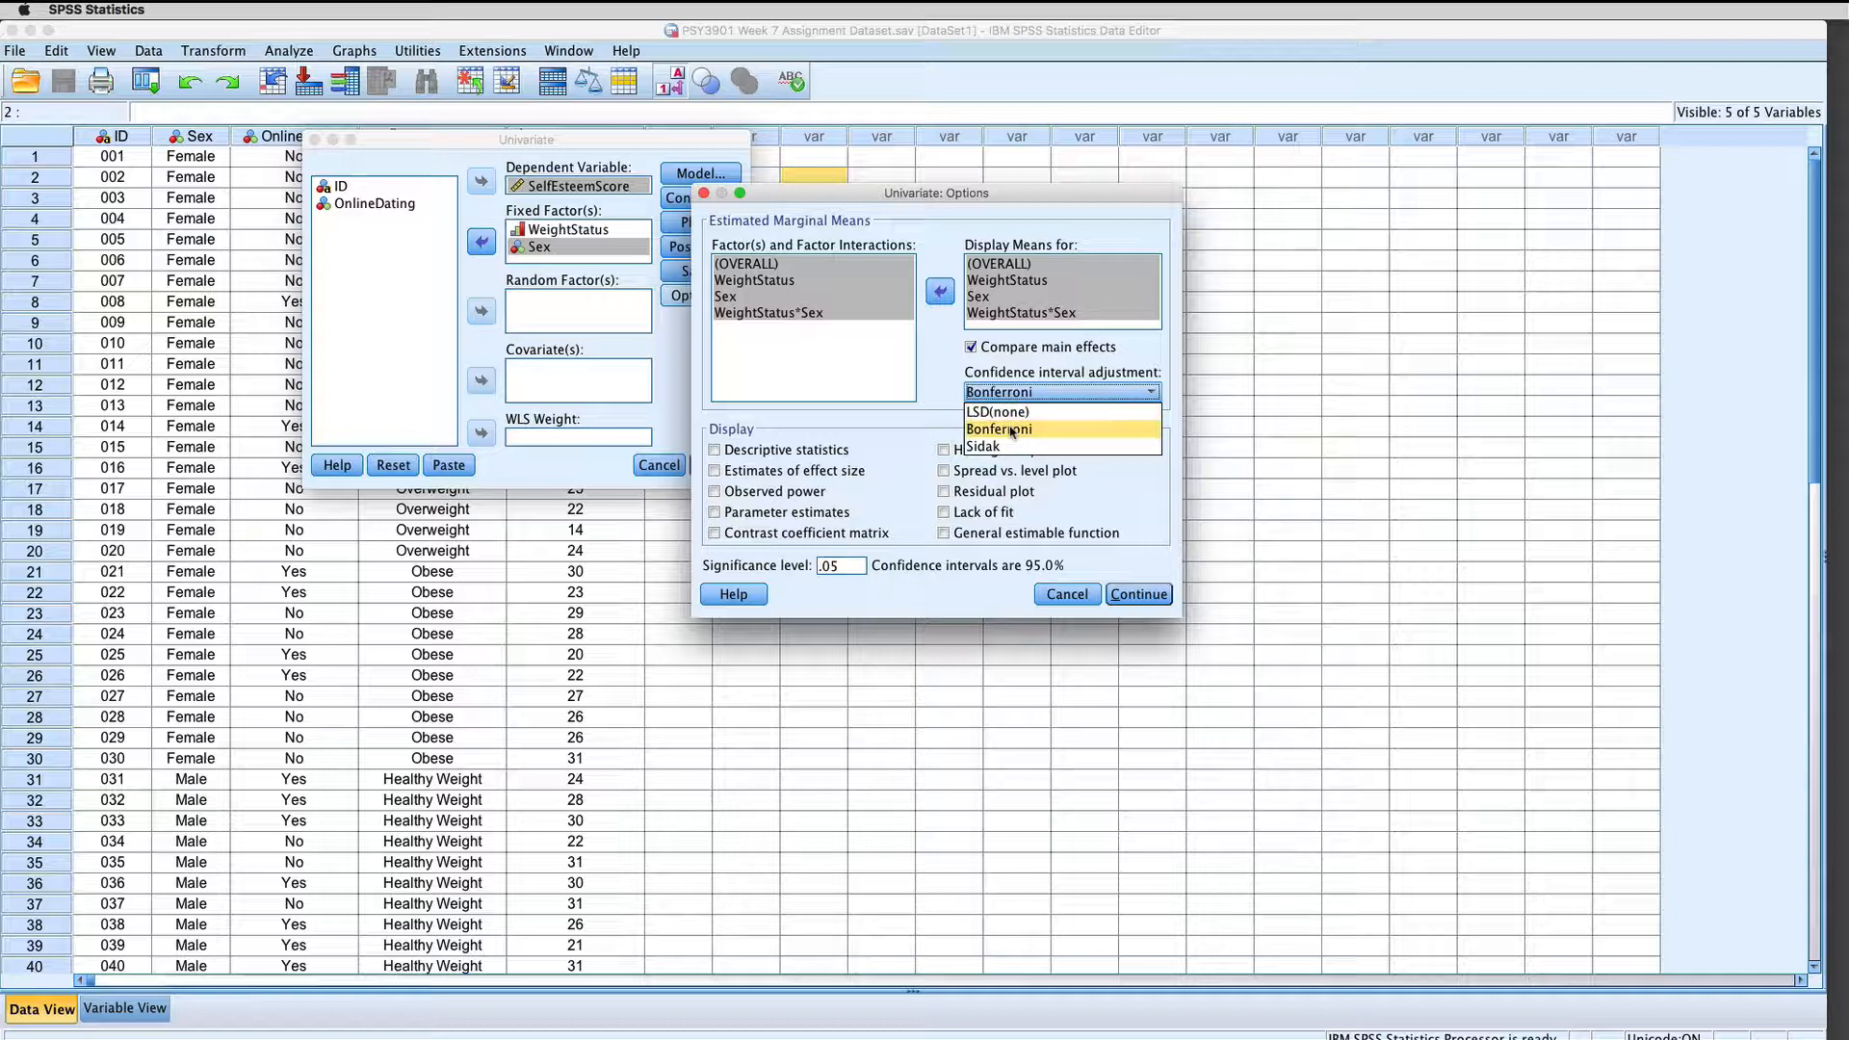
click(1011, 431)
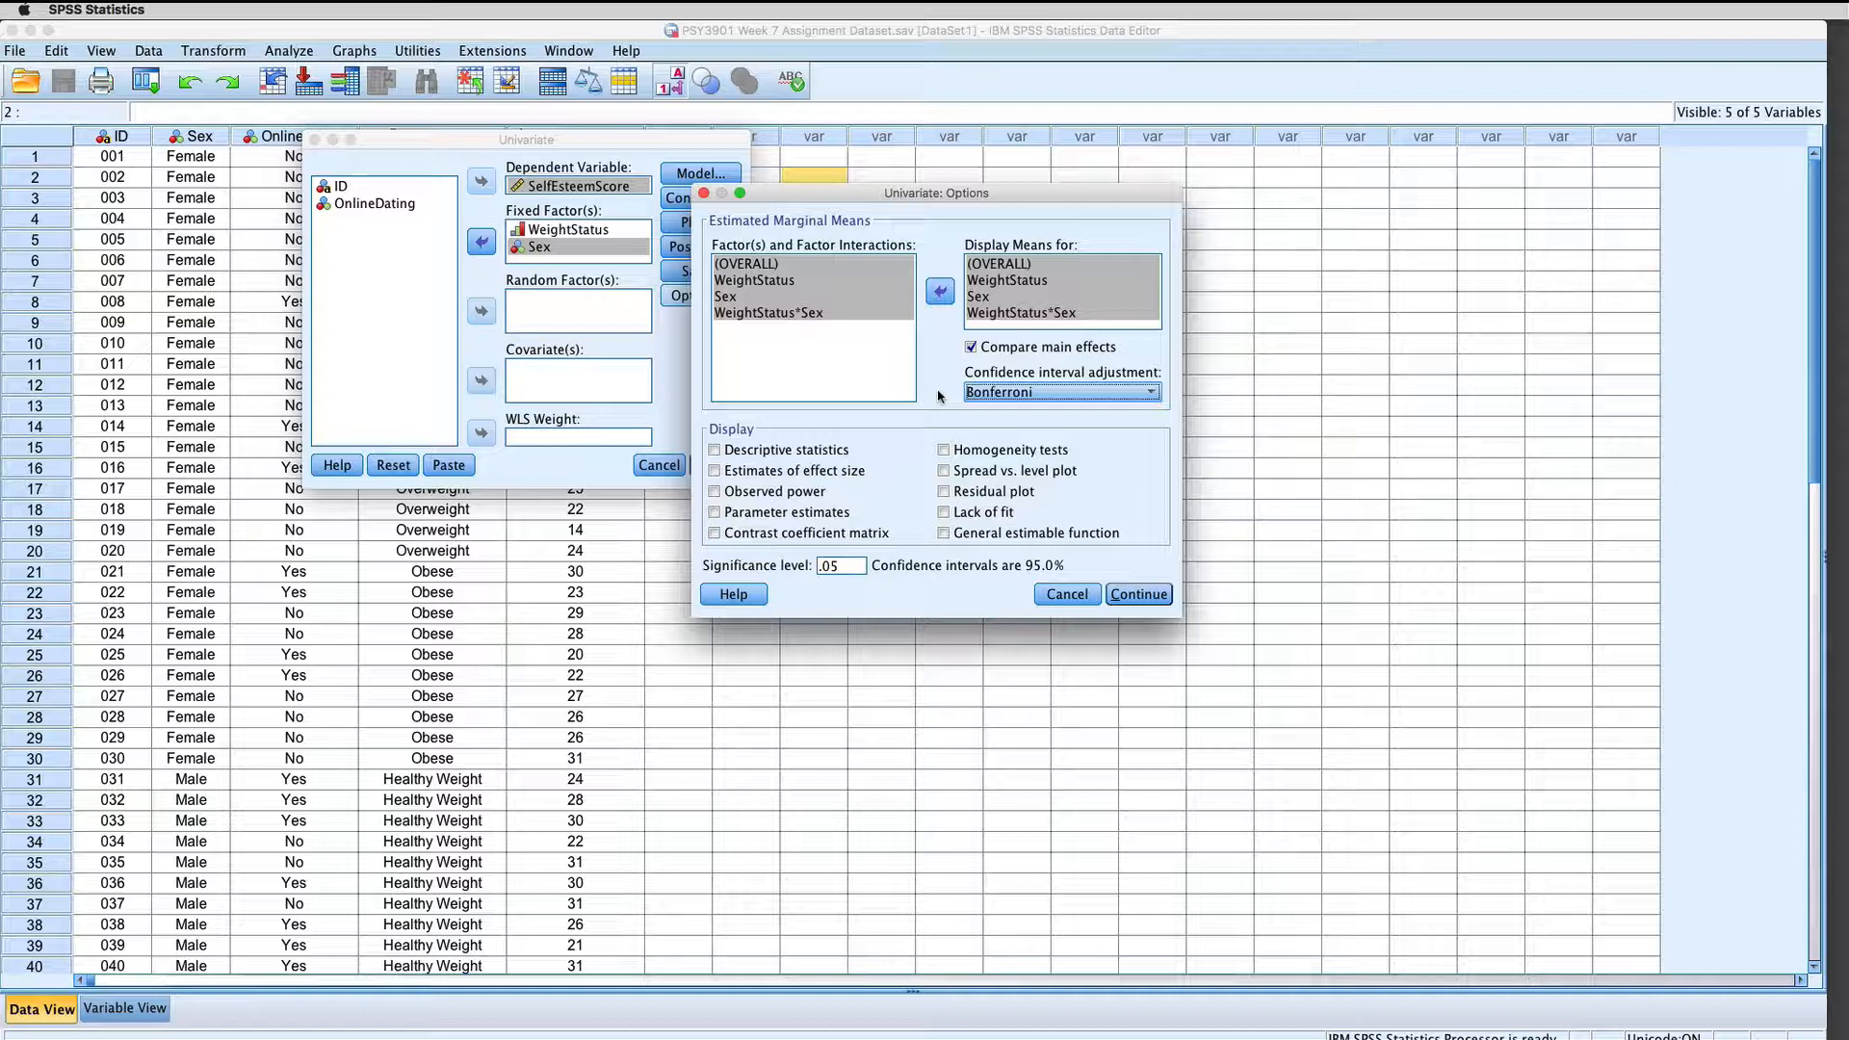
Step: Include descriptive statistics, estimates of effect size and homogeneity tests in the analysis output
click(714, 450)
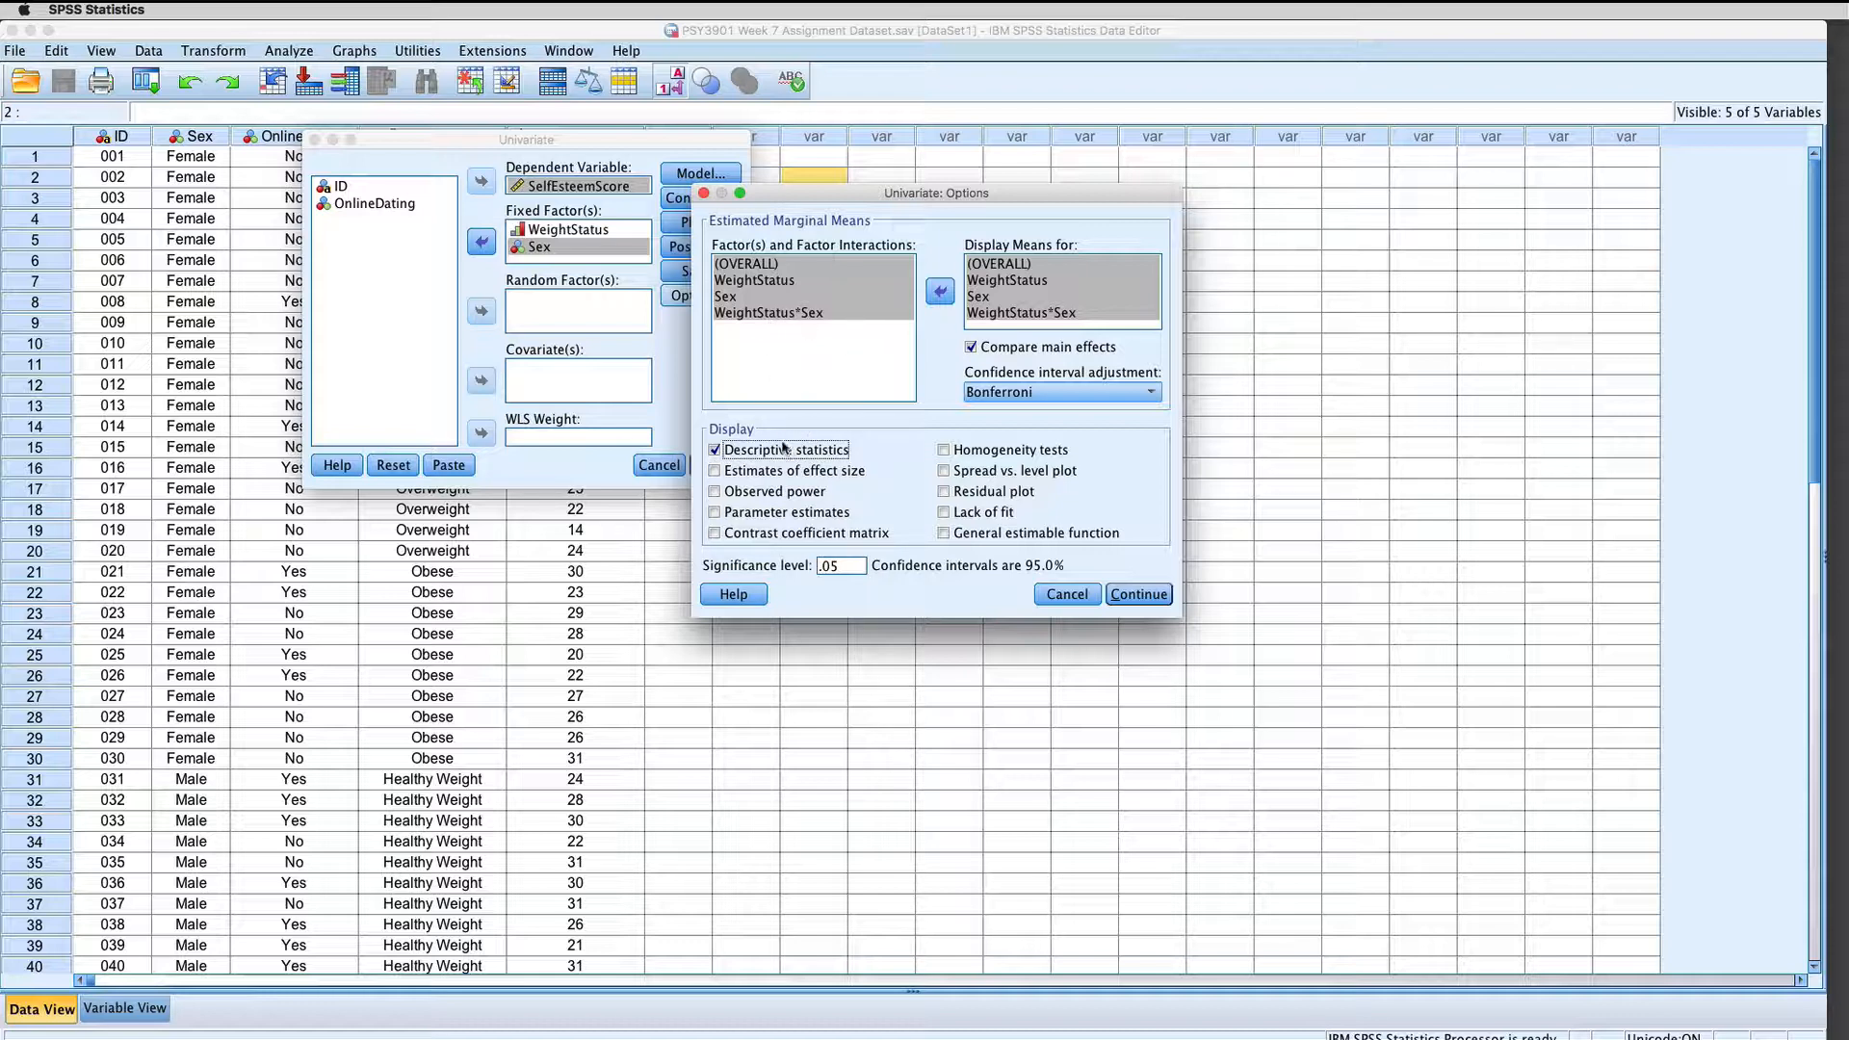
click(713, 471)
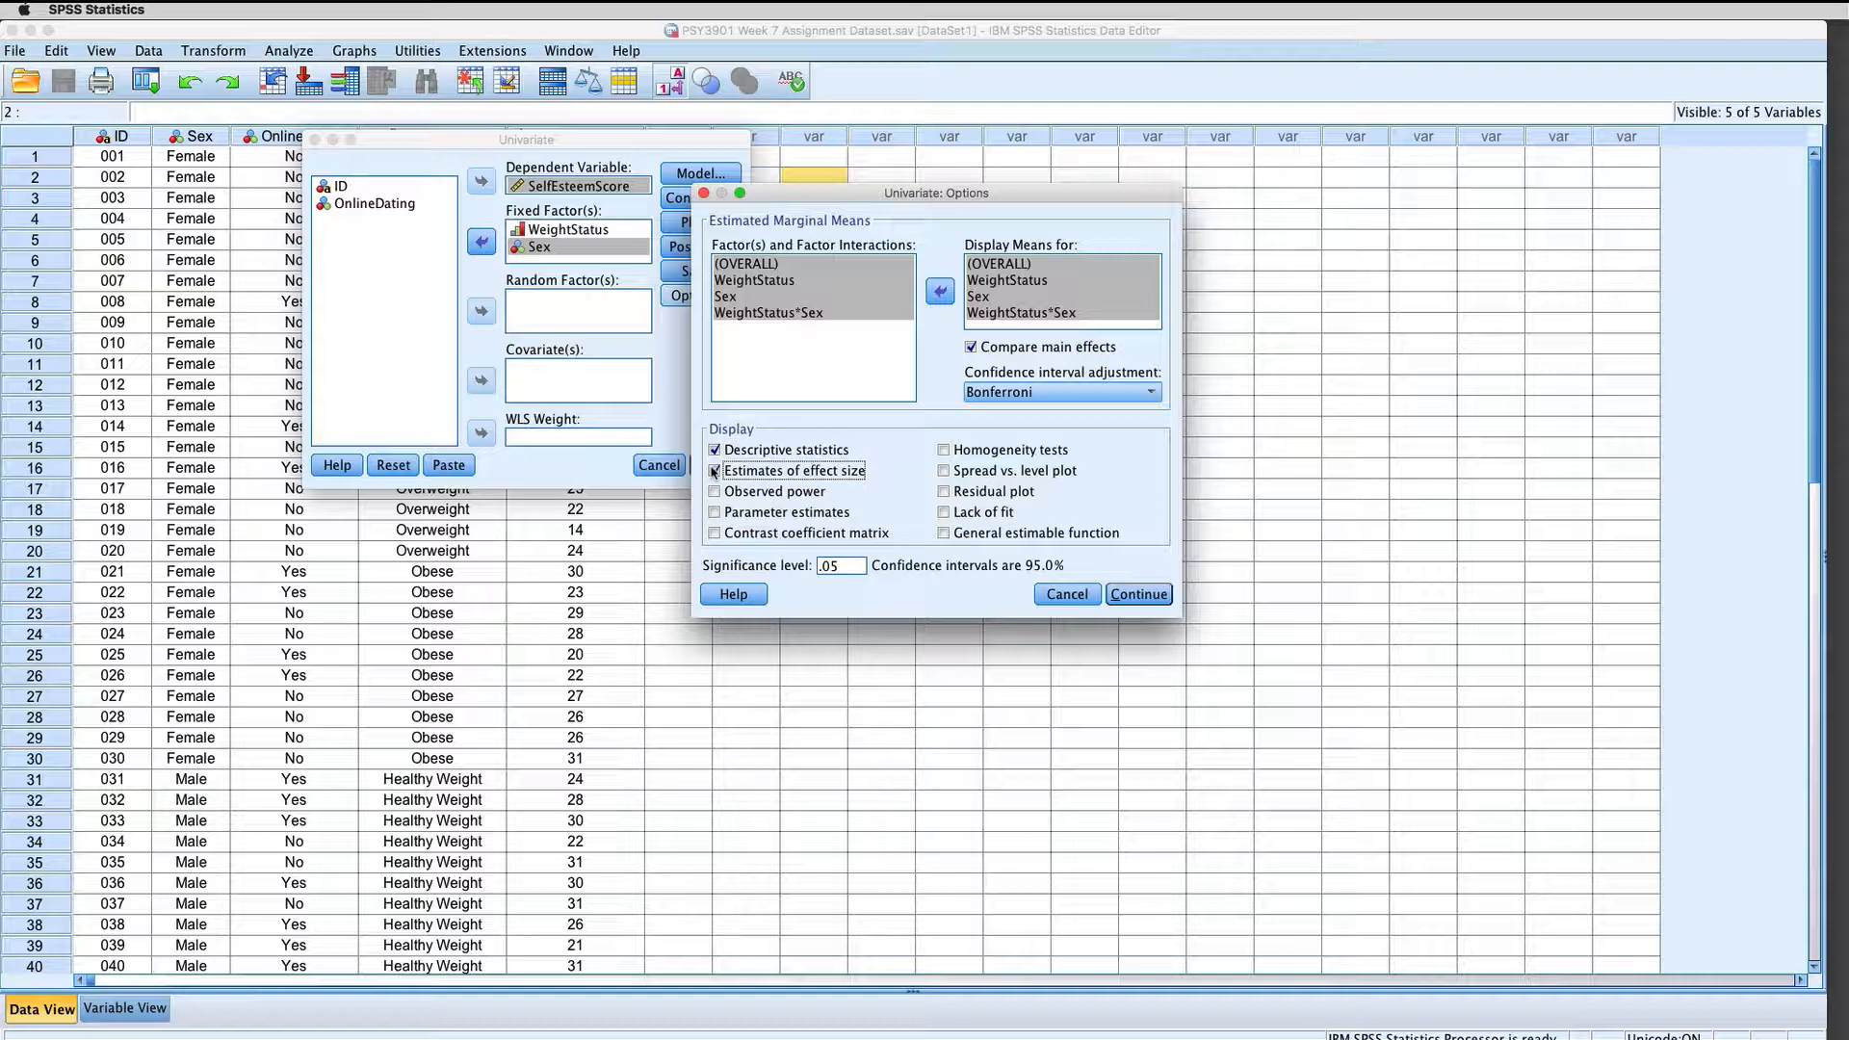
click(944, 449)
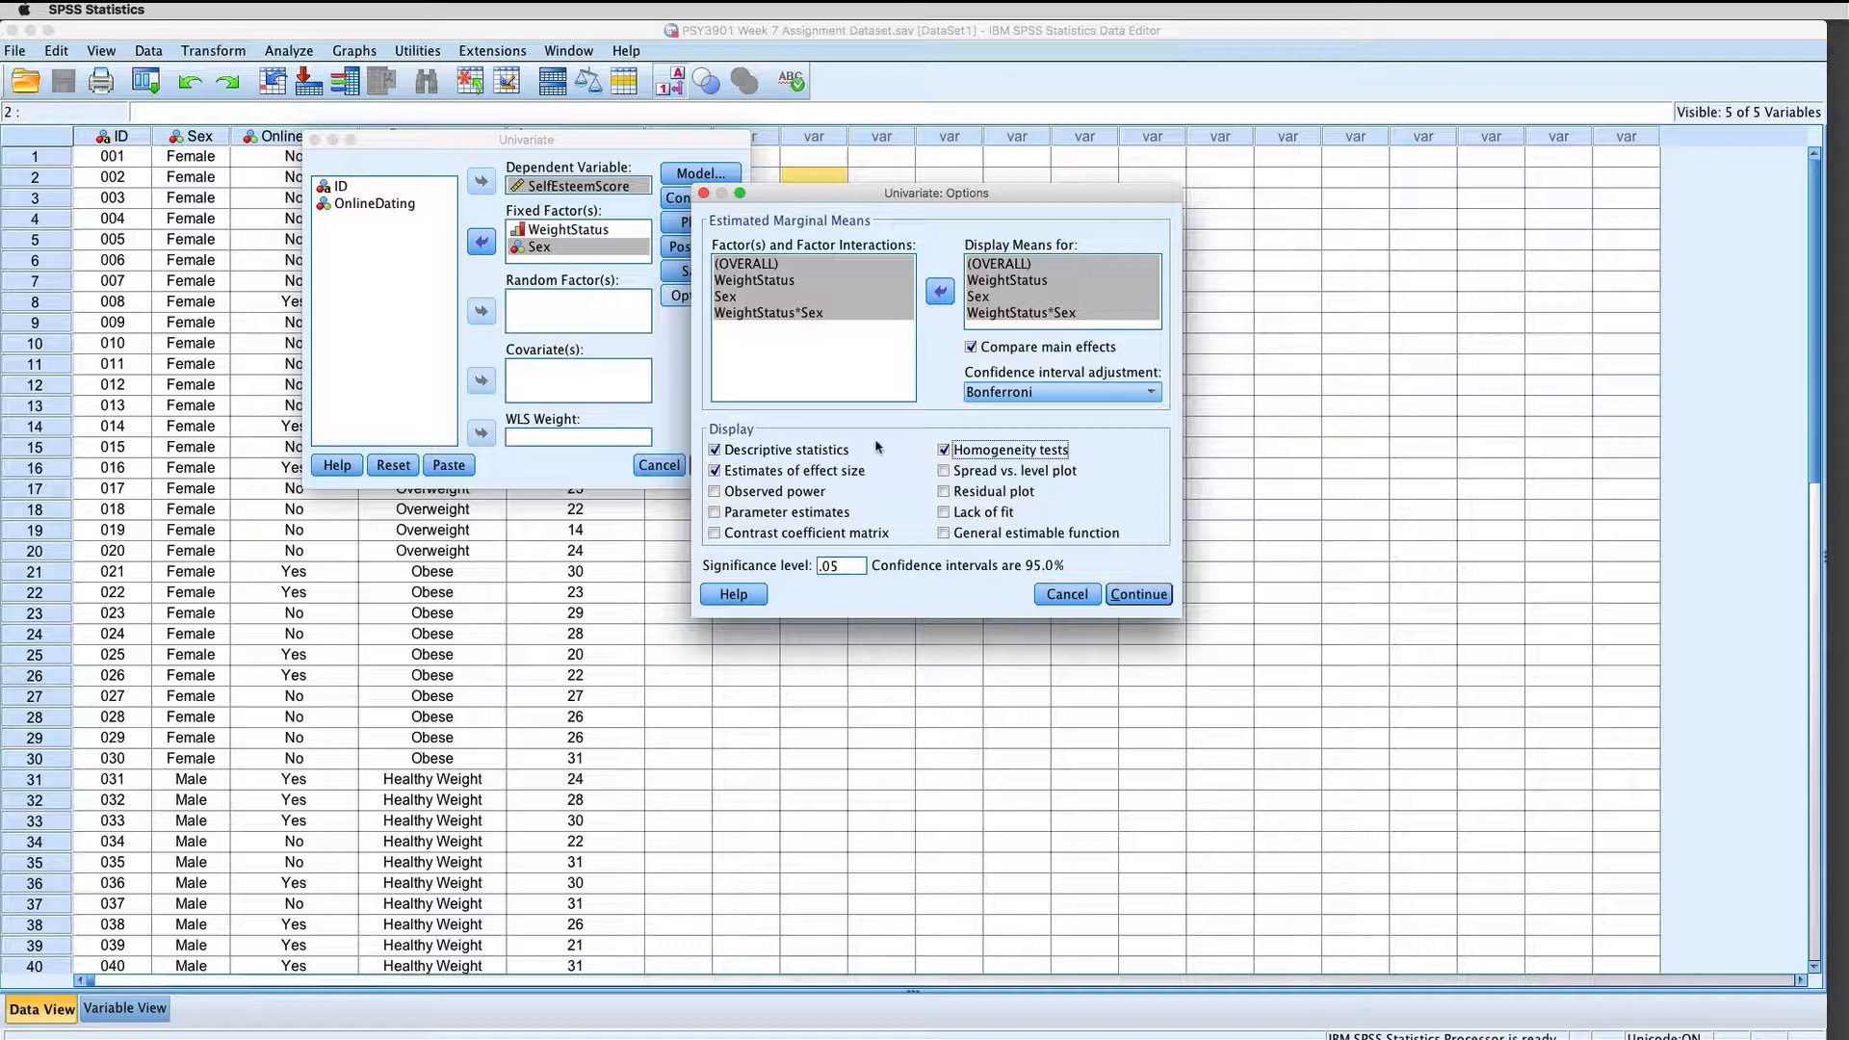
click(1136, 593)
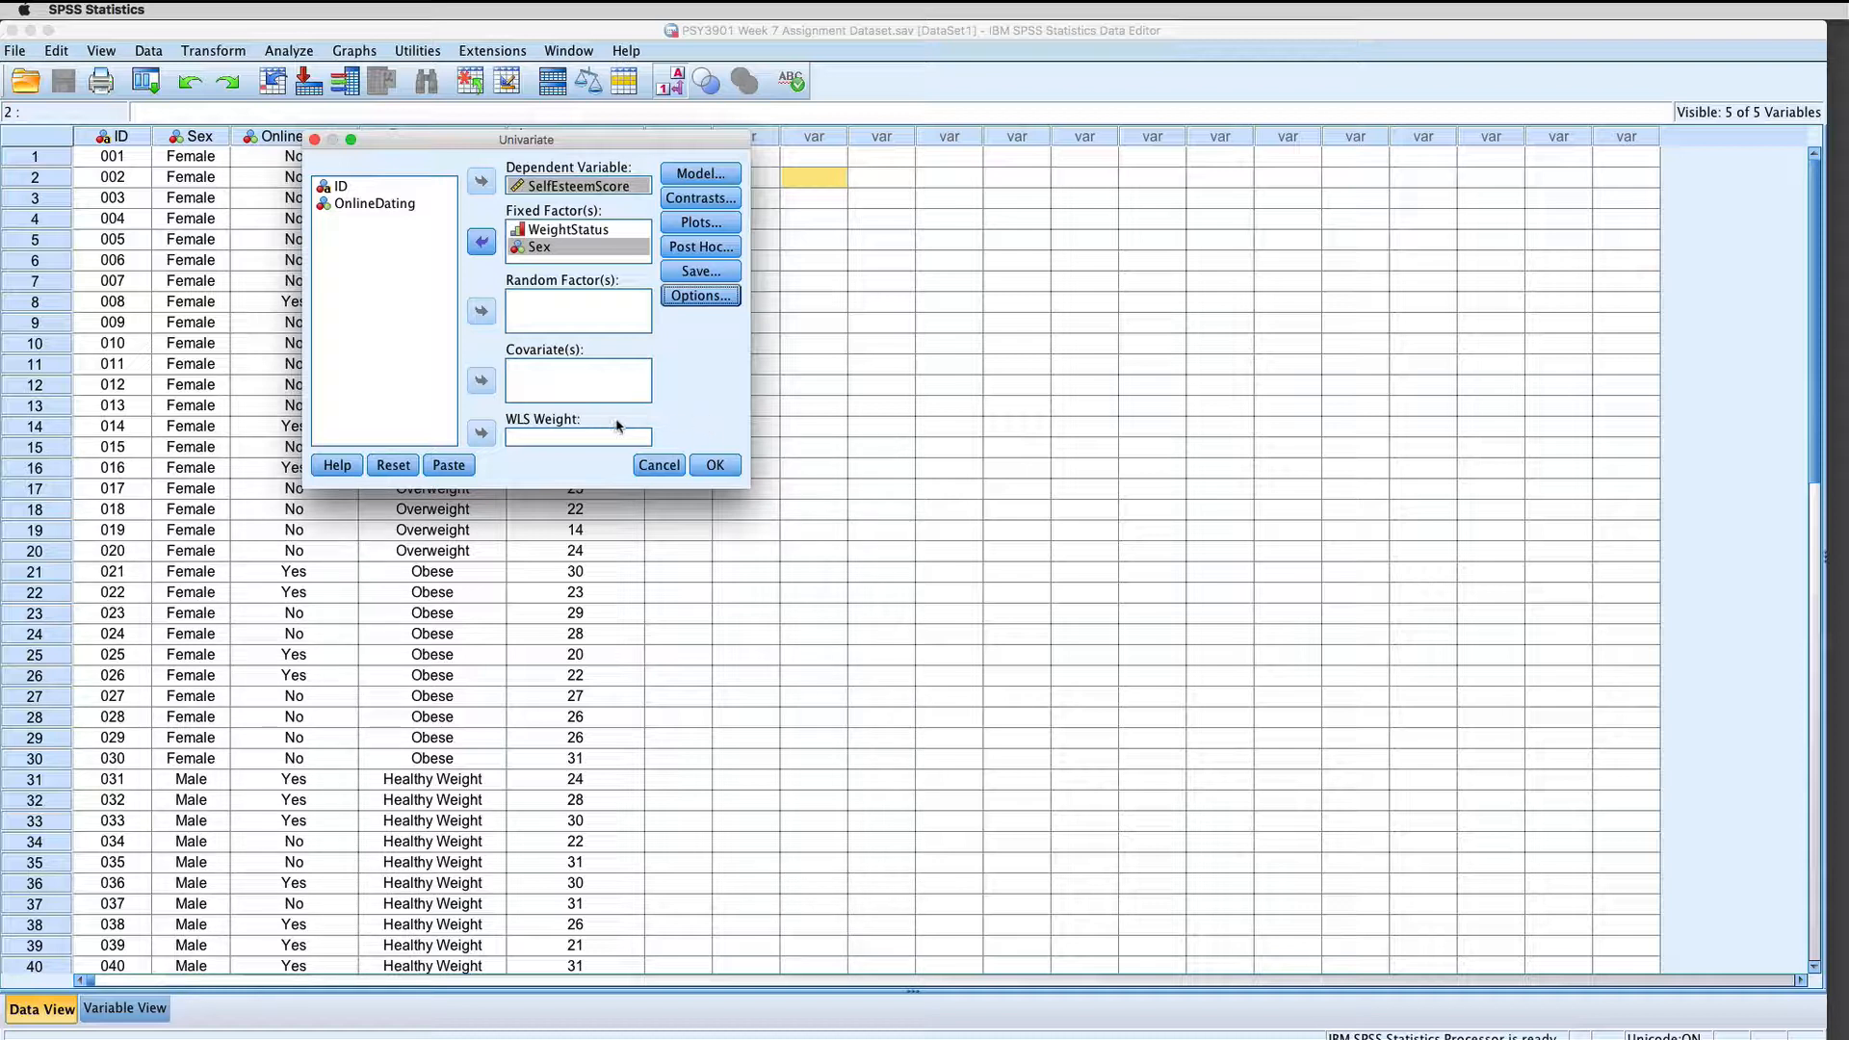
Step: Paste the univariate analysis as syntax and append COMPARE (WeightStatus) ADJ(BONFERRONI) to the WeightStatus*Sex EMMEANS line
click(460, 464)
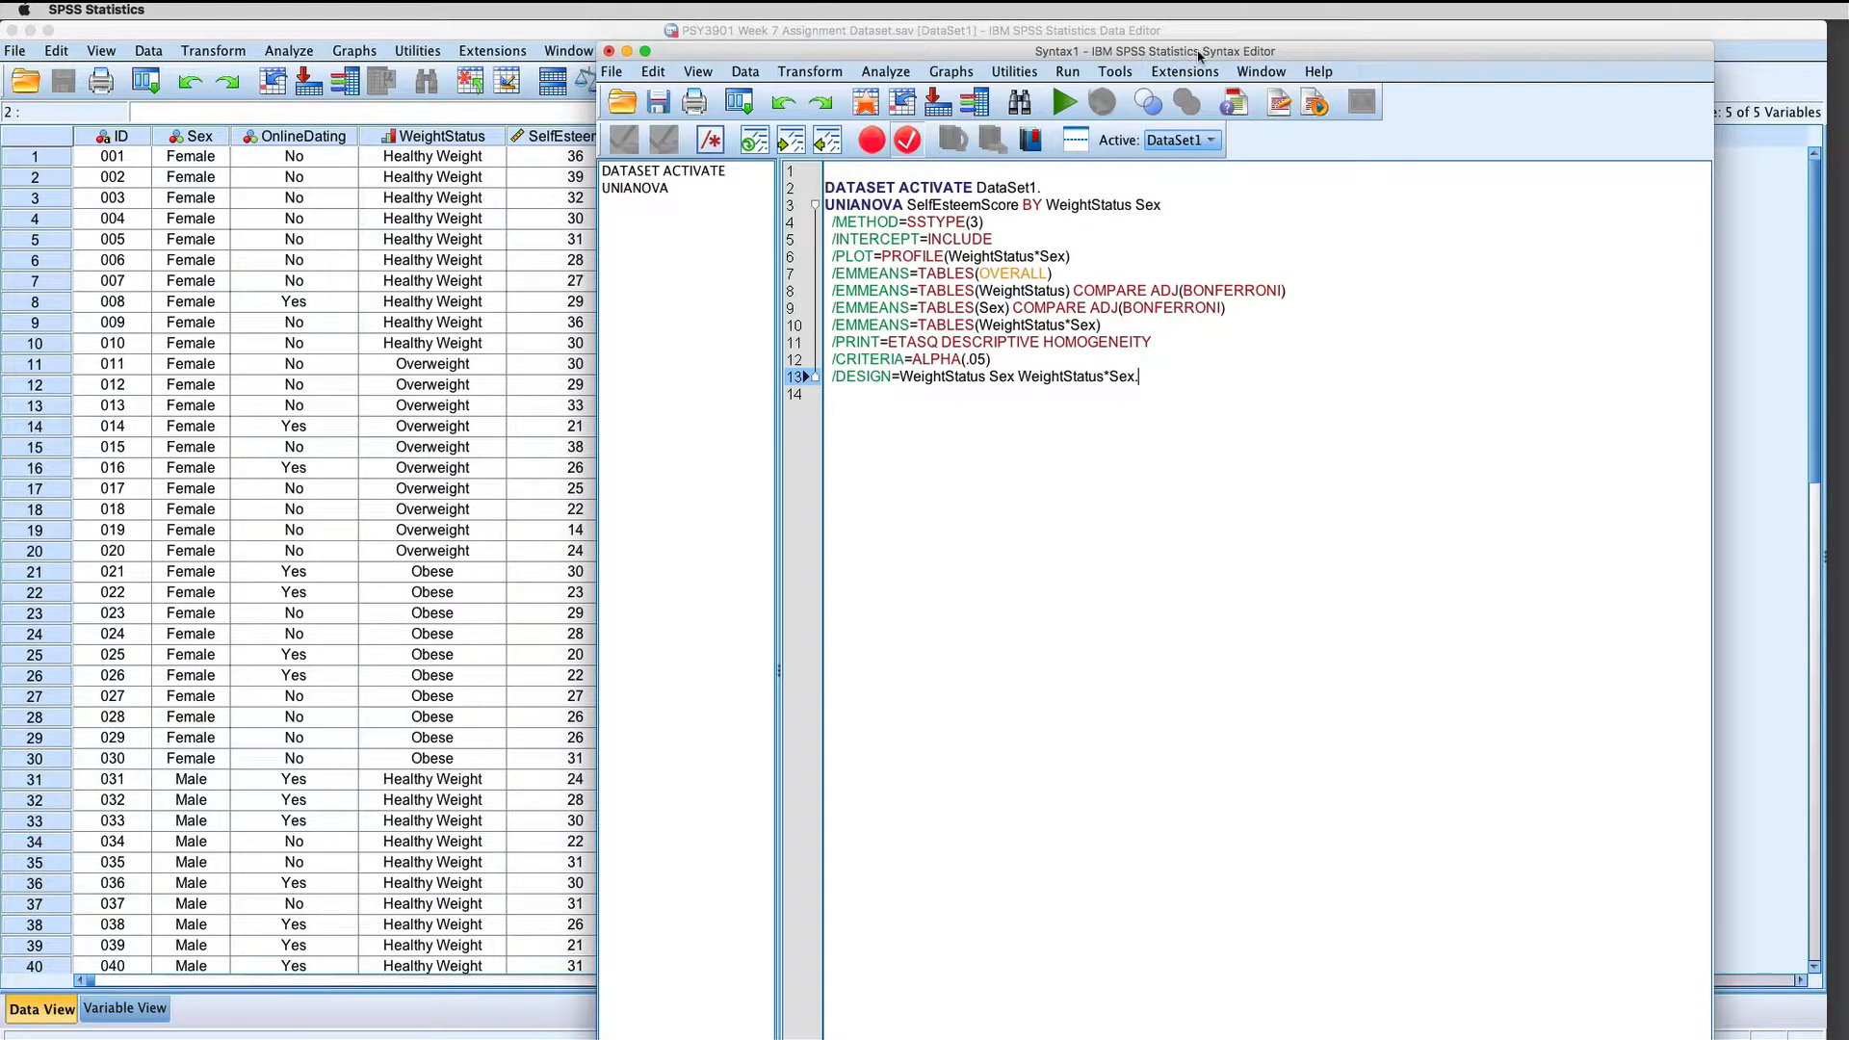
drag(1195, 51, 584, 35)
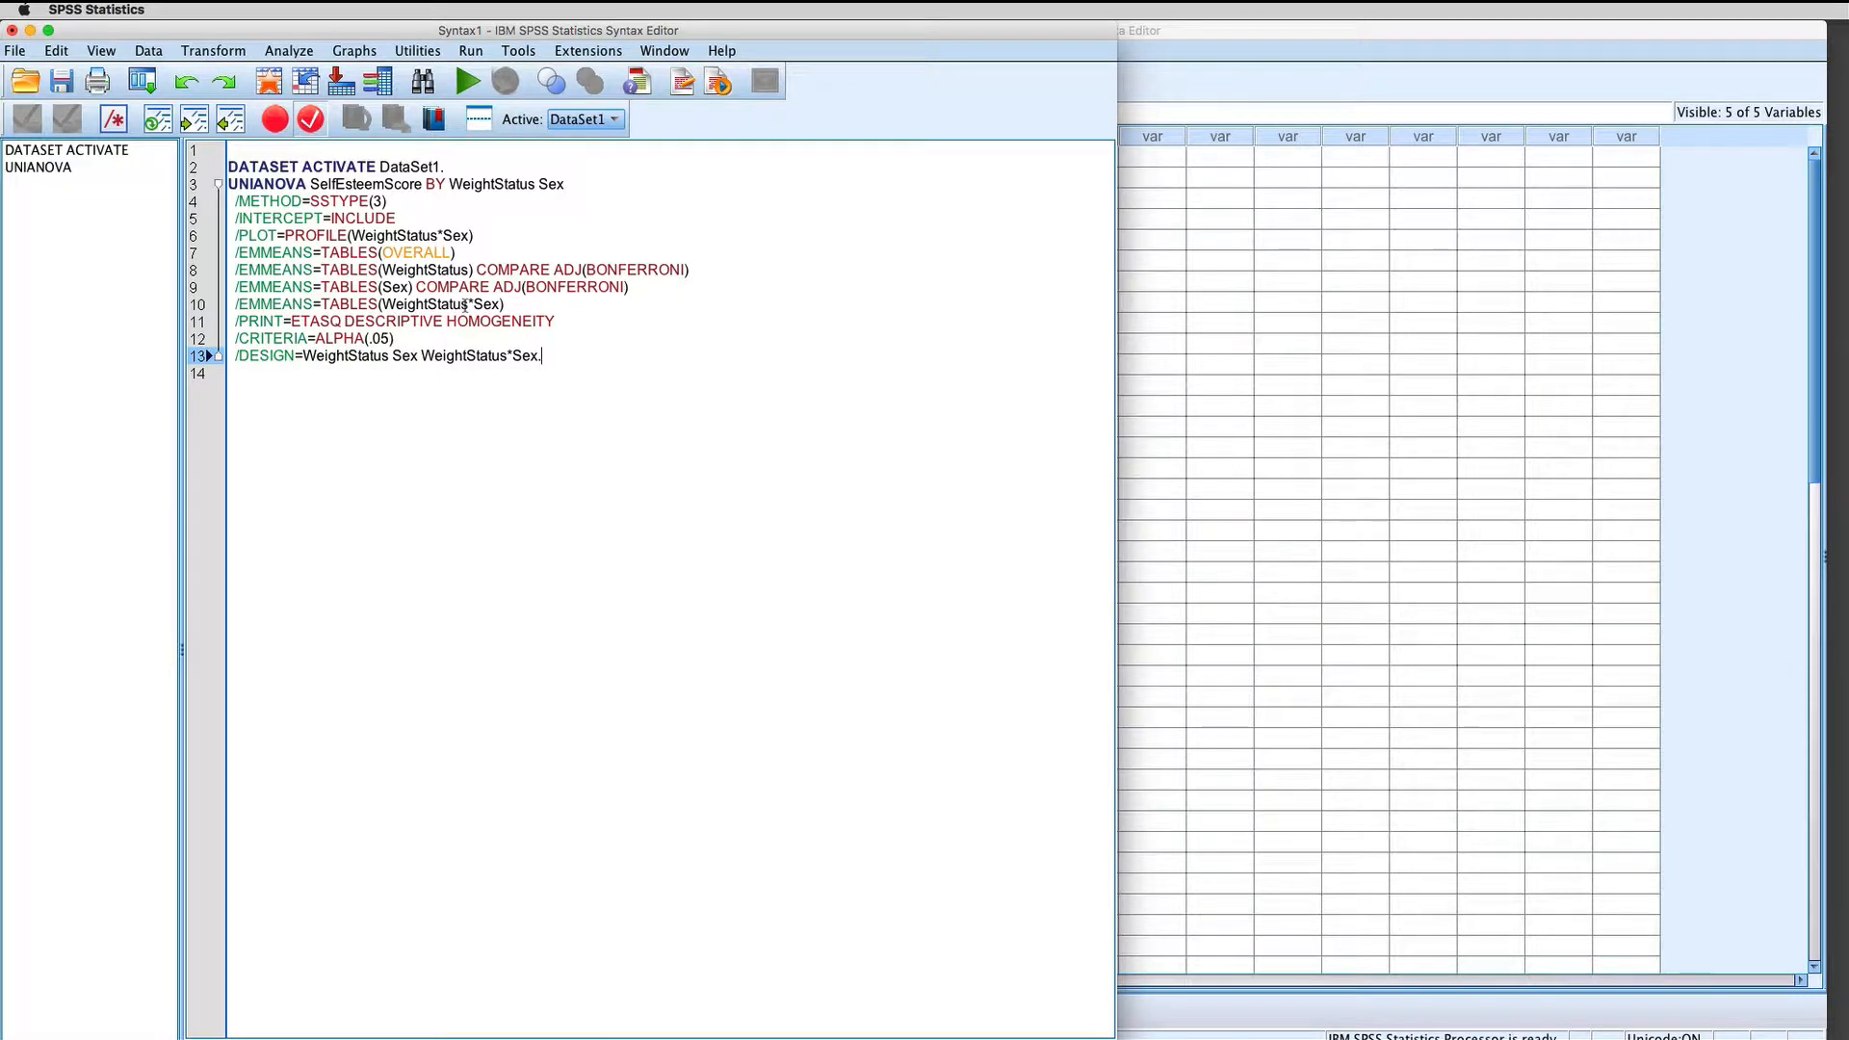
click(511, 304)
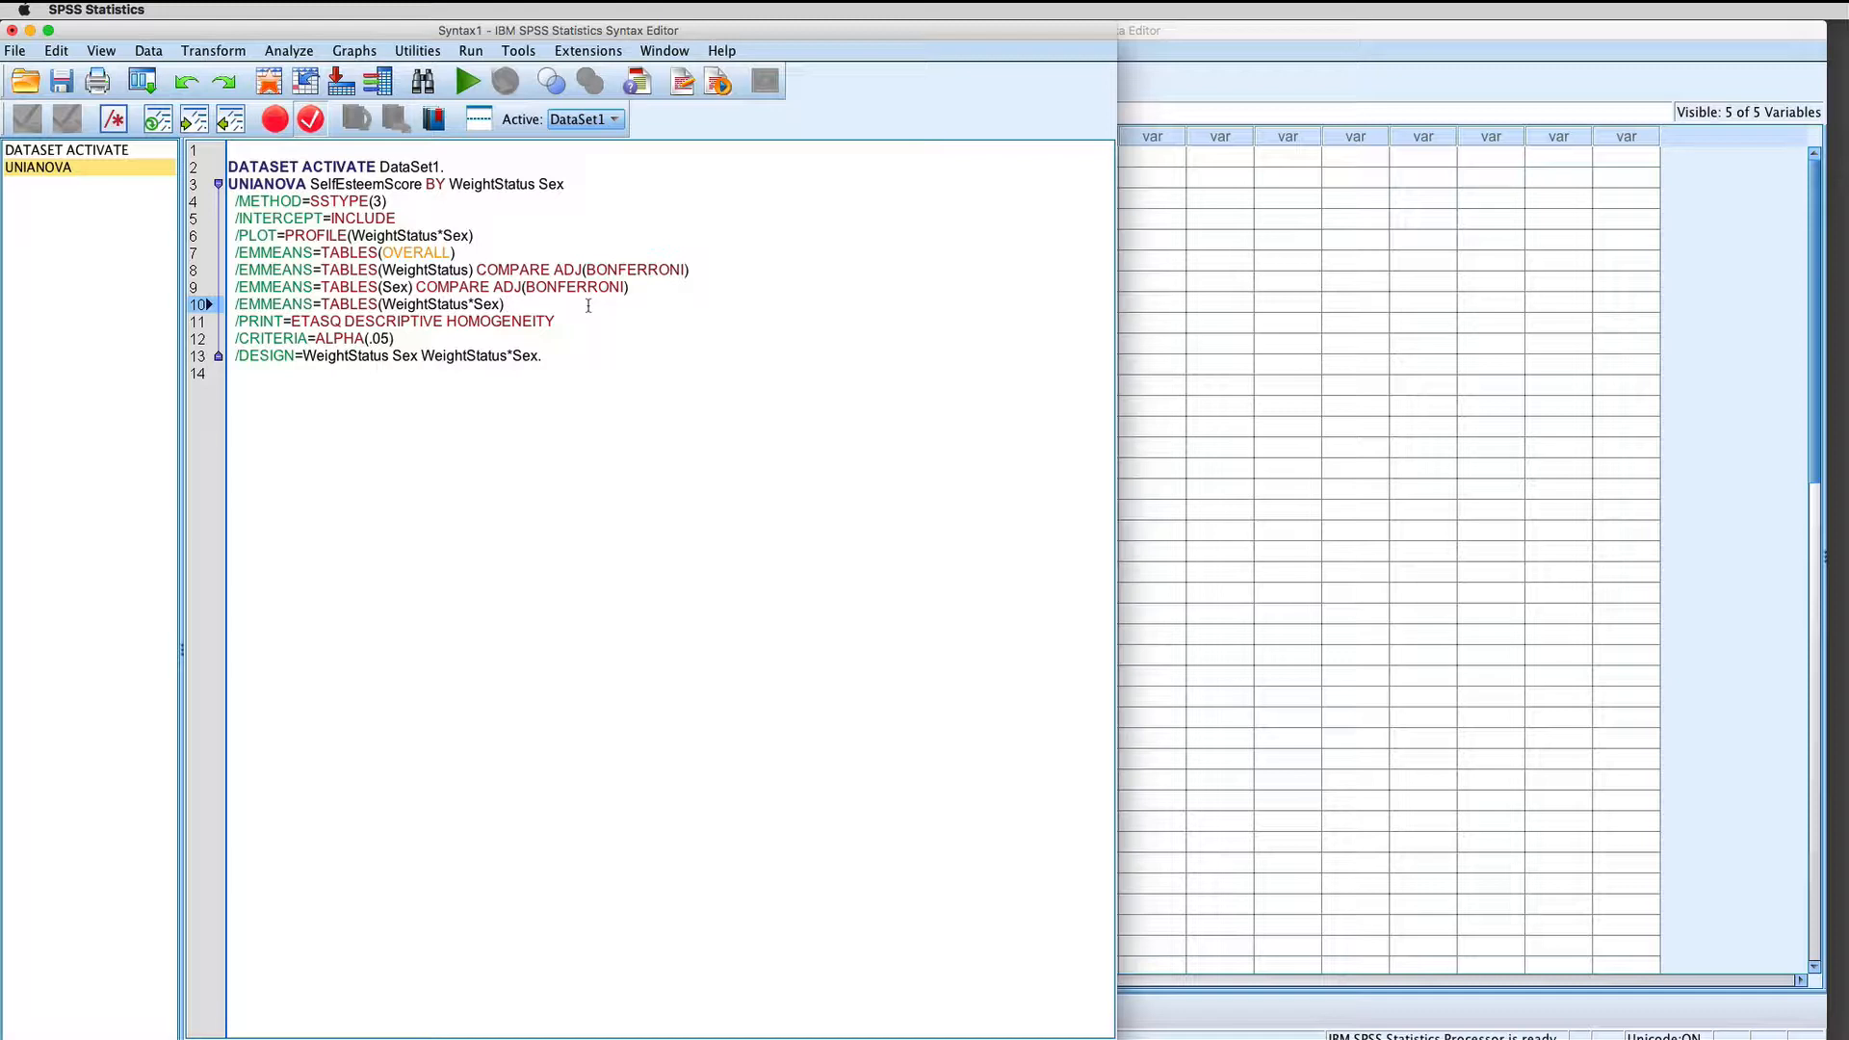
text(COMPA)
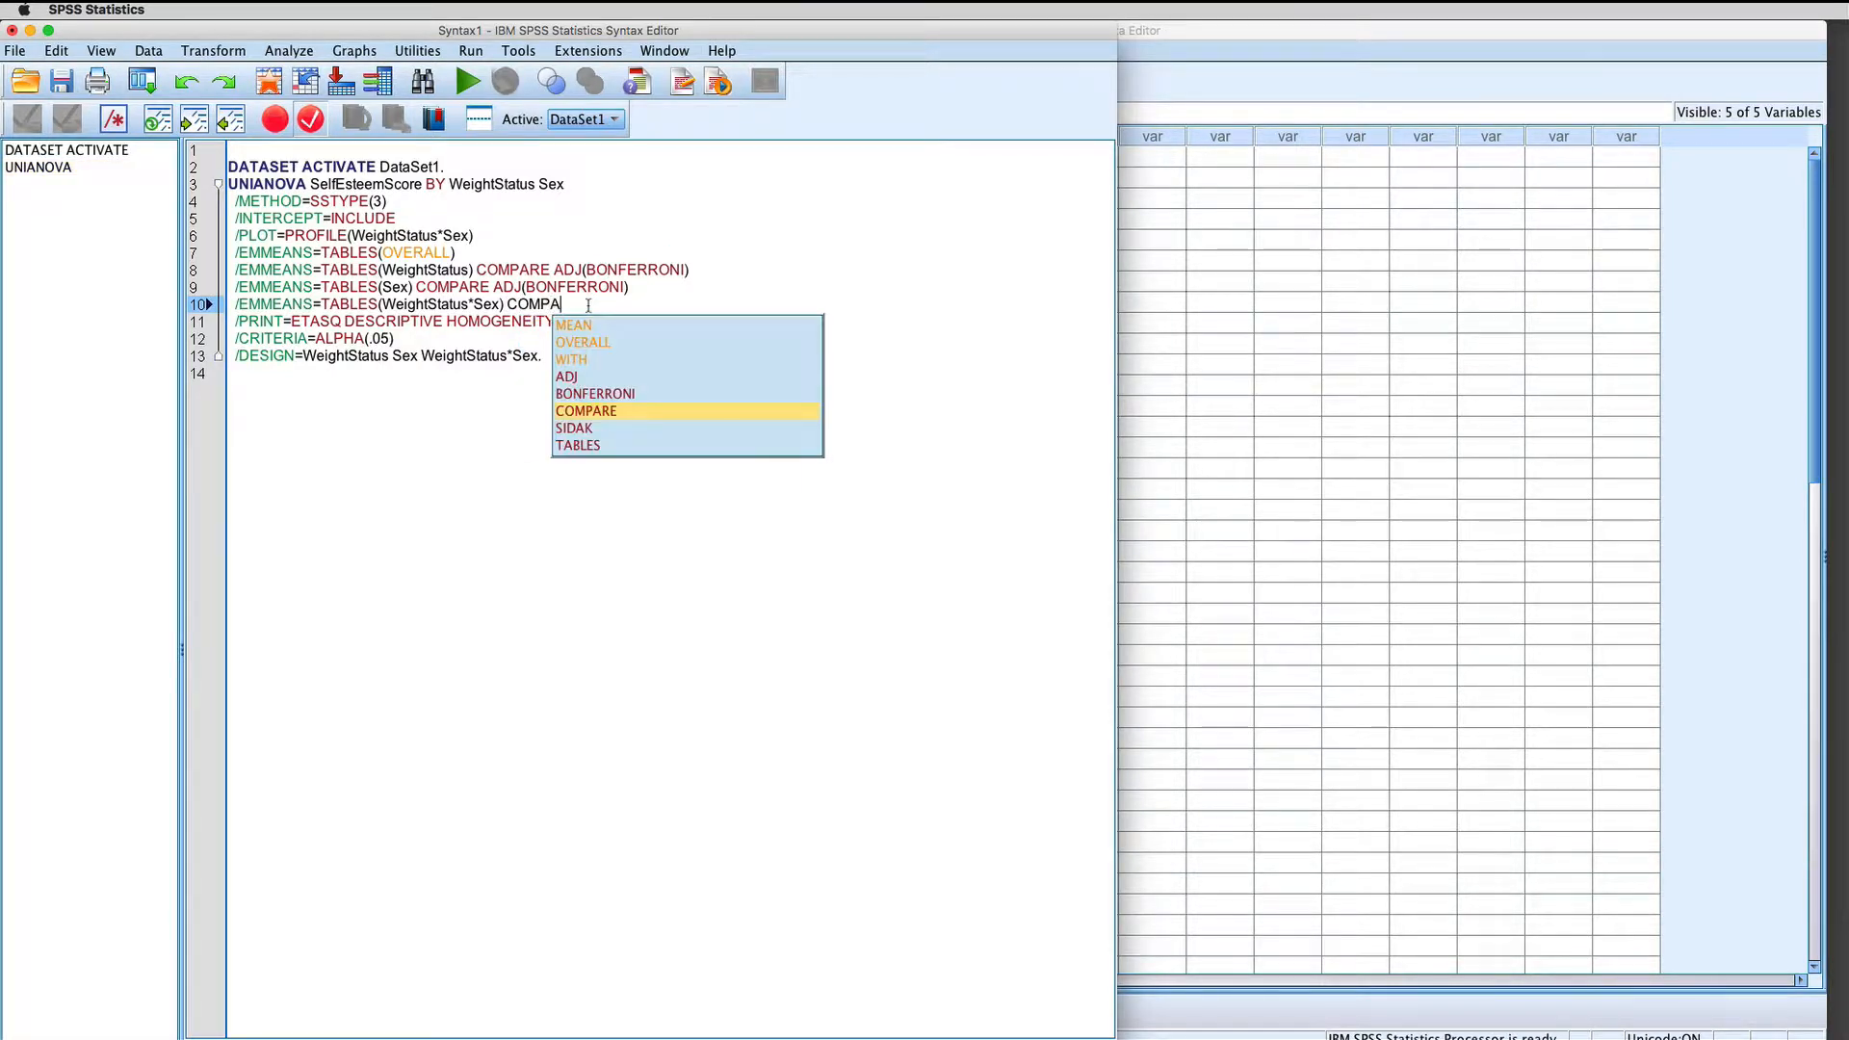
key(Return)
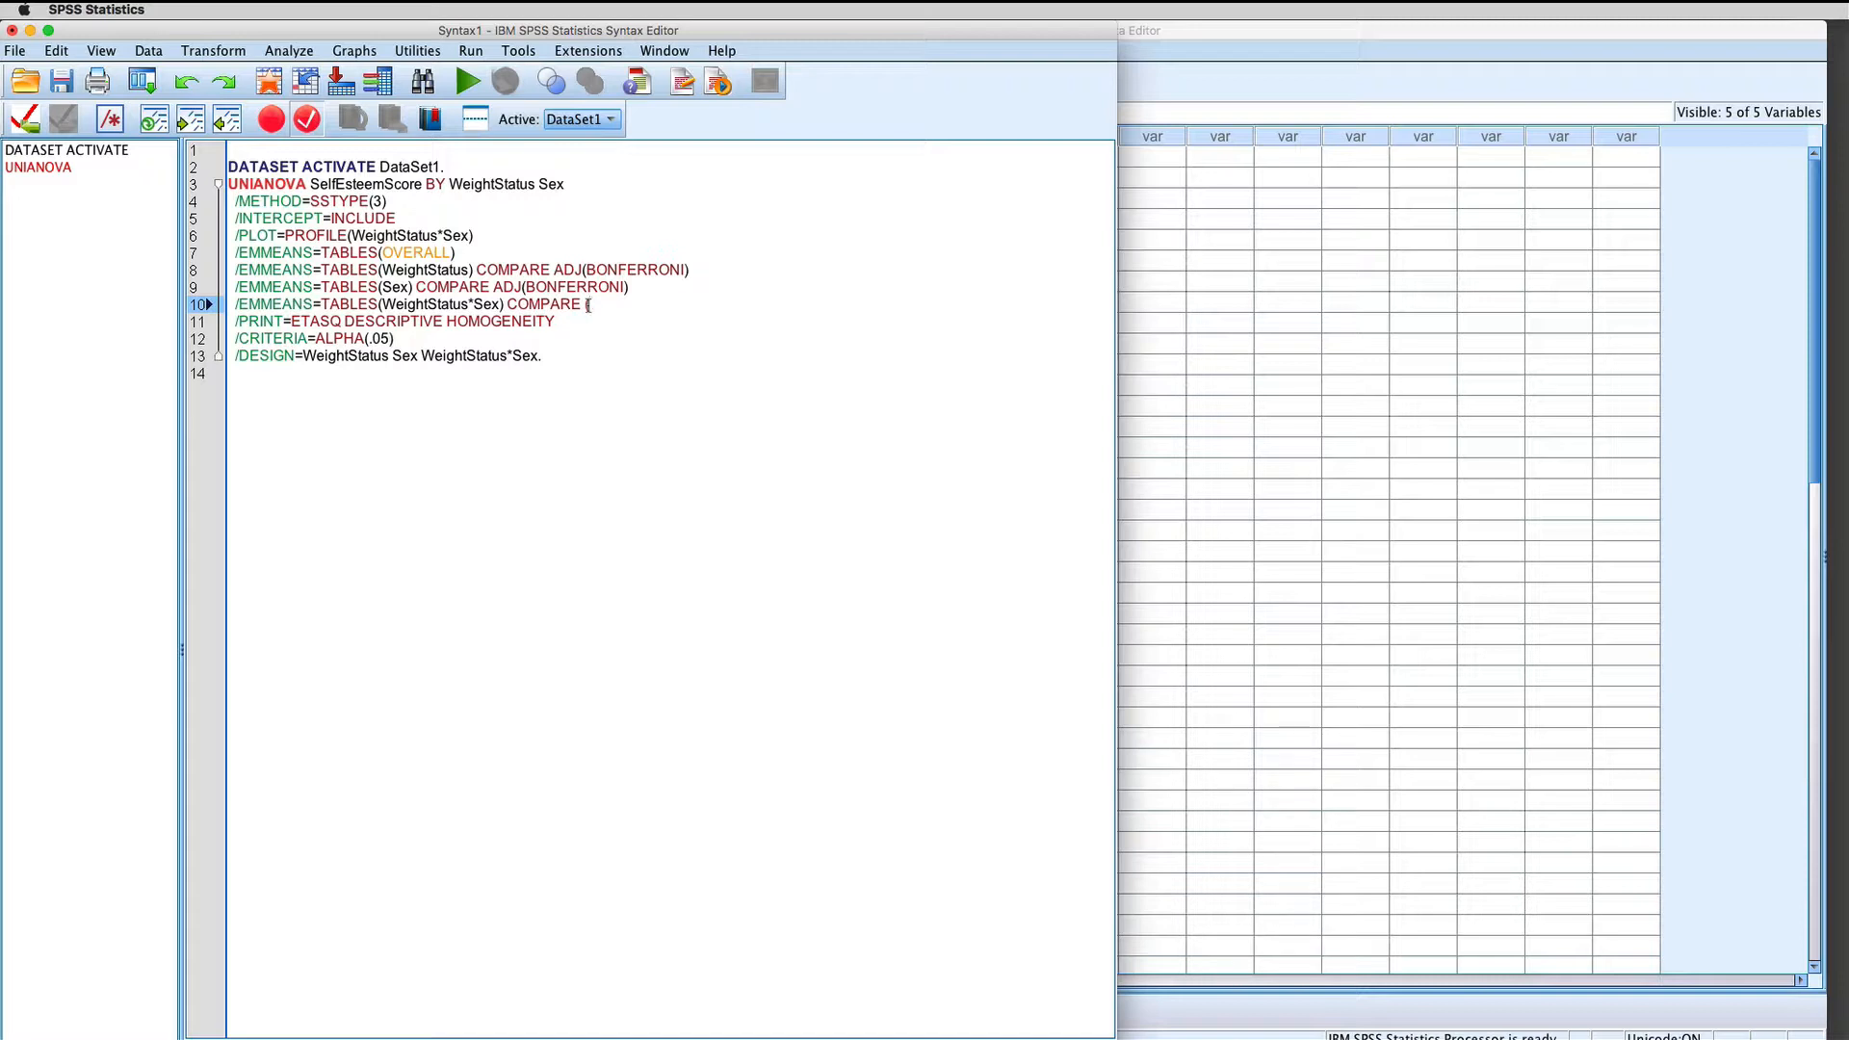
text(WeightStatus) )
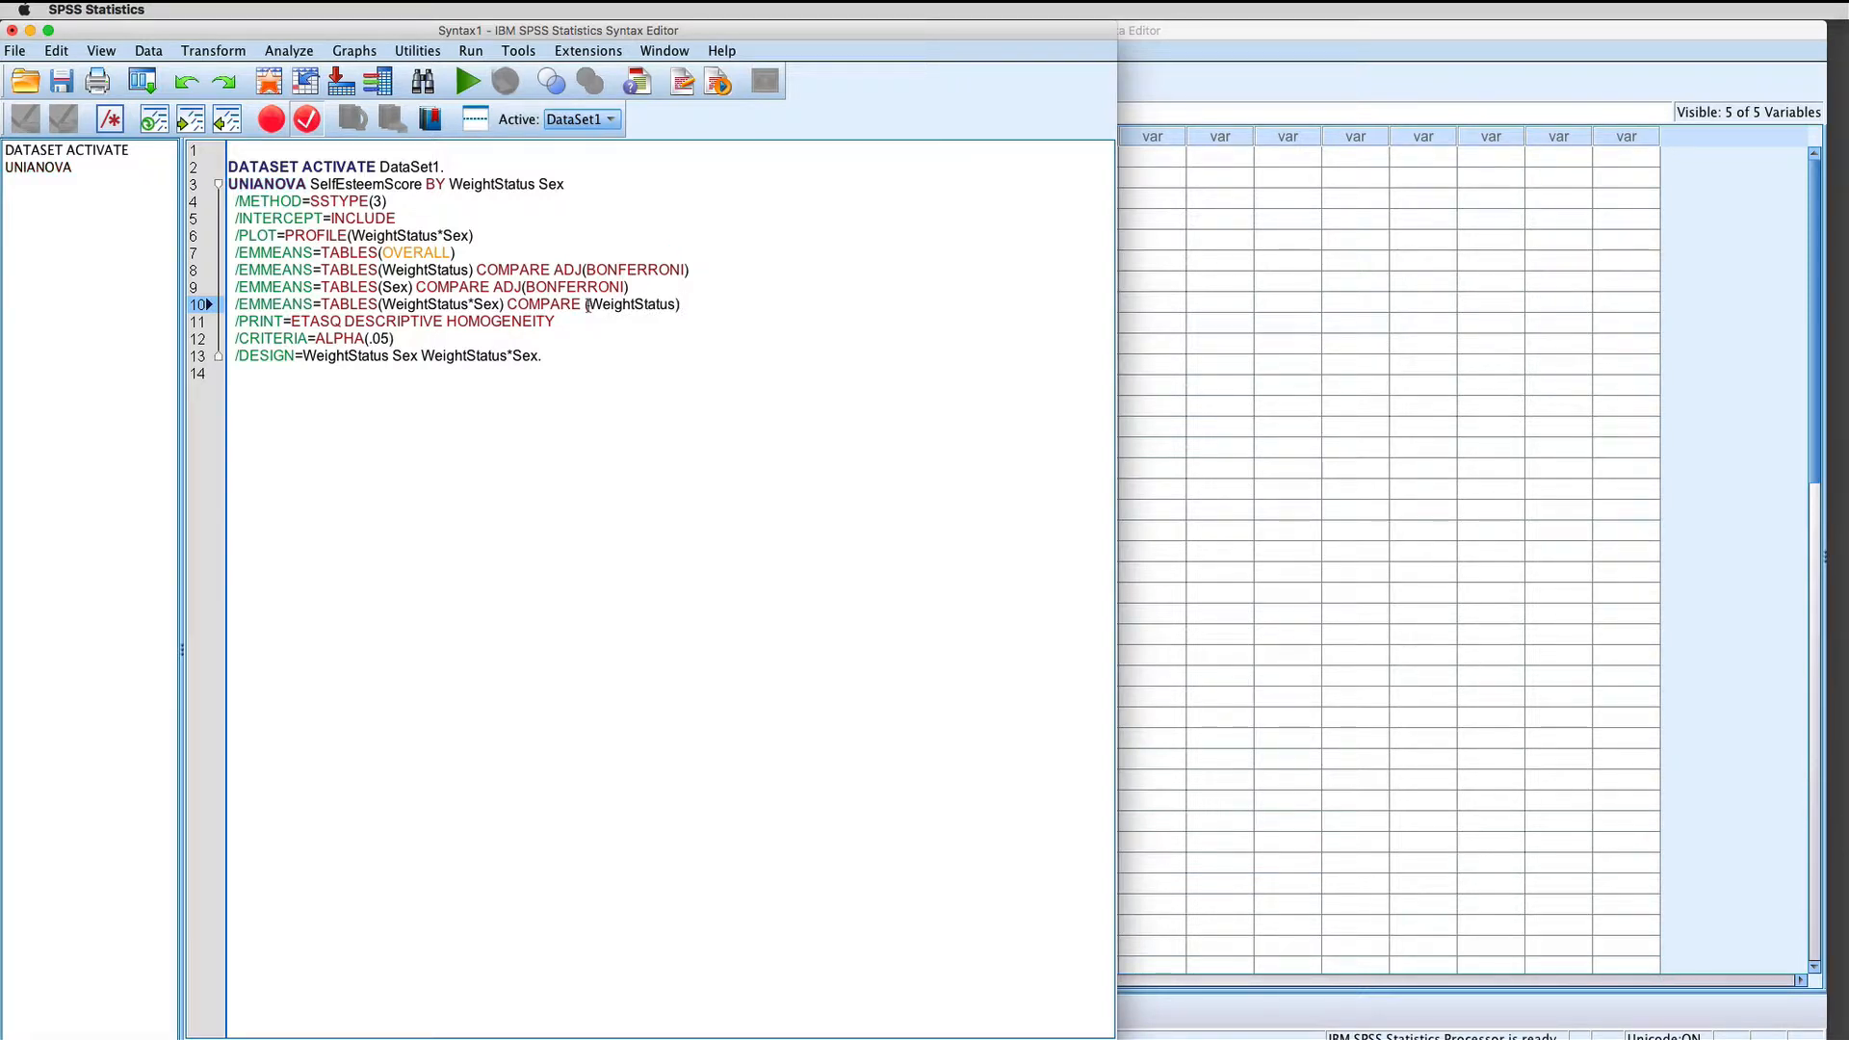
text(ADJ(B)
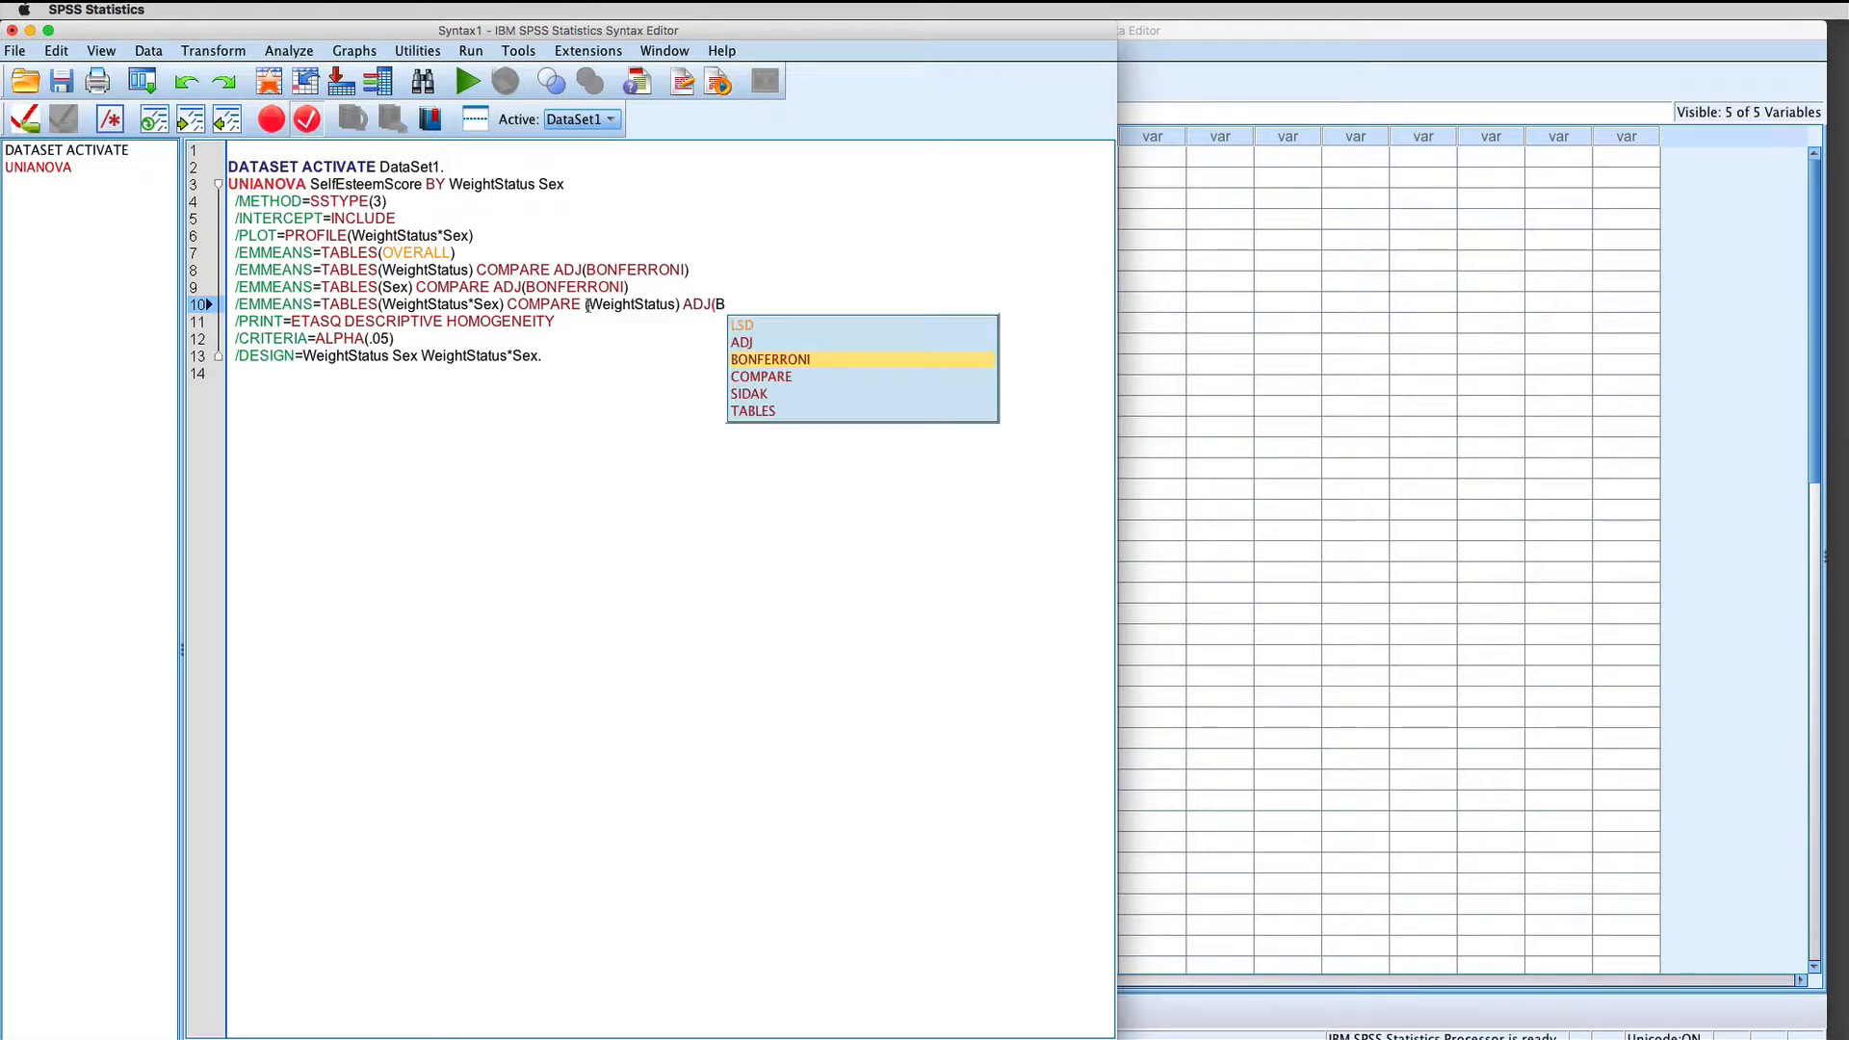
text(ONFERRONI))
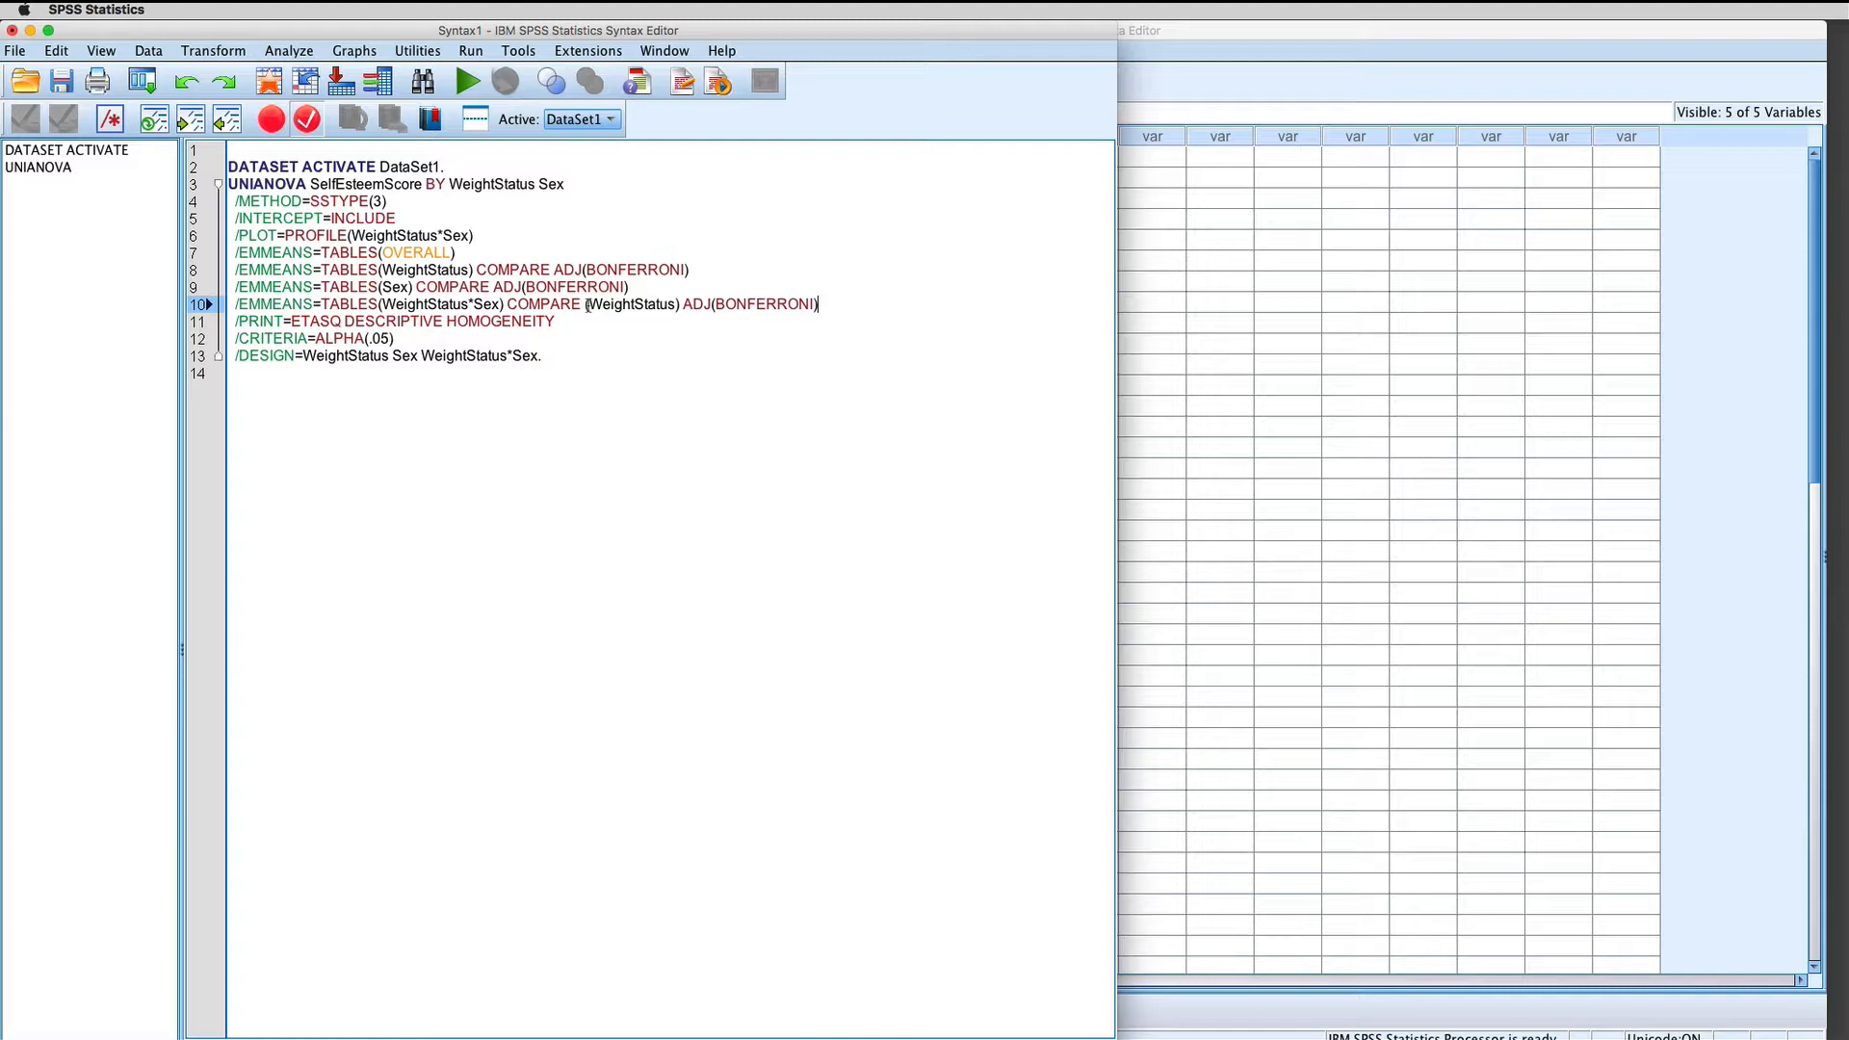
Step: Duplicate the WeightStatus*Sex EMMEANS line onto a new line directly beneath it
drag(821, 304, 236, 305)
right_click(238, 307)
click(262, 343)
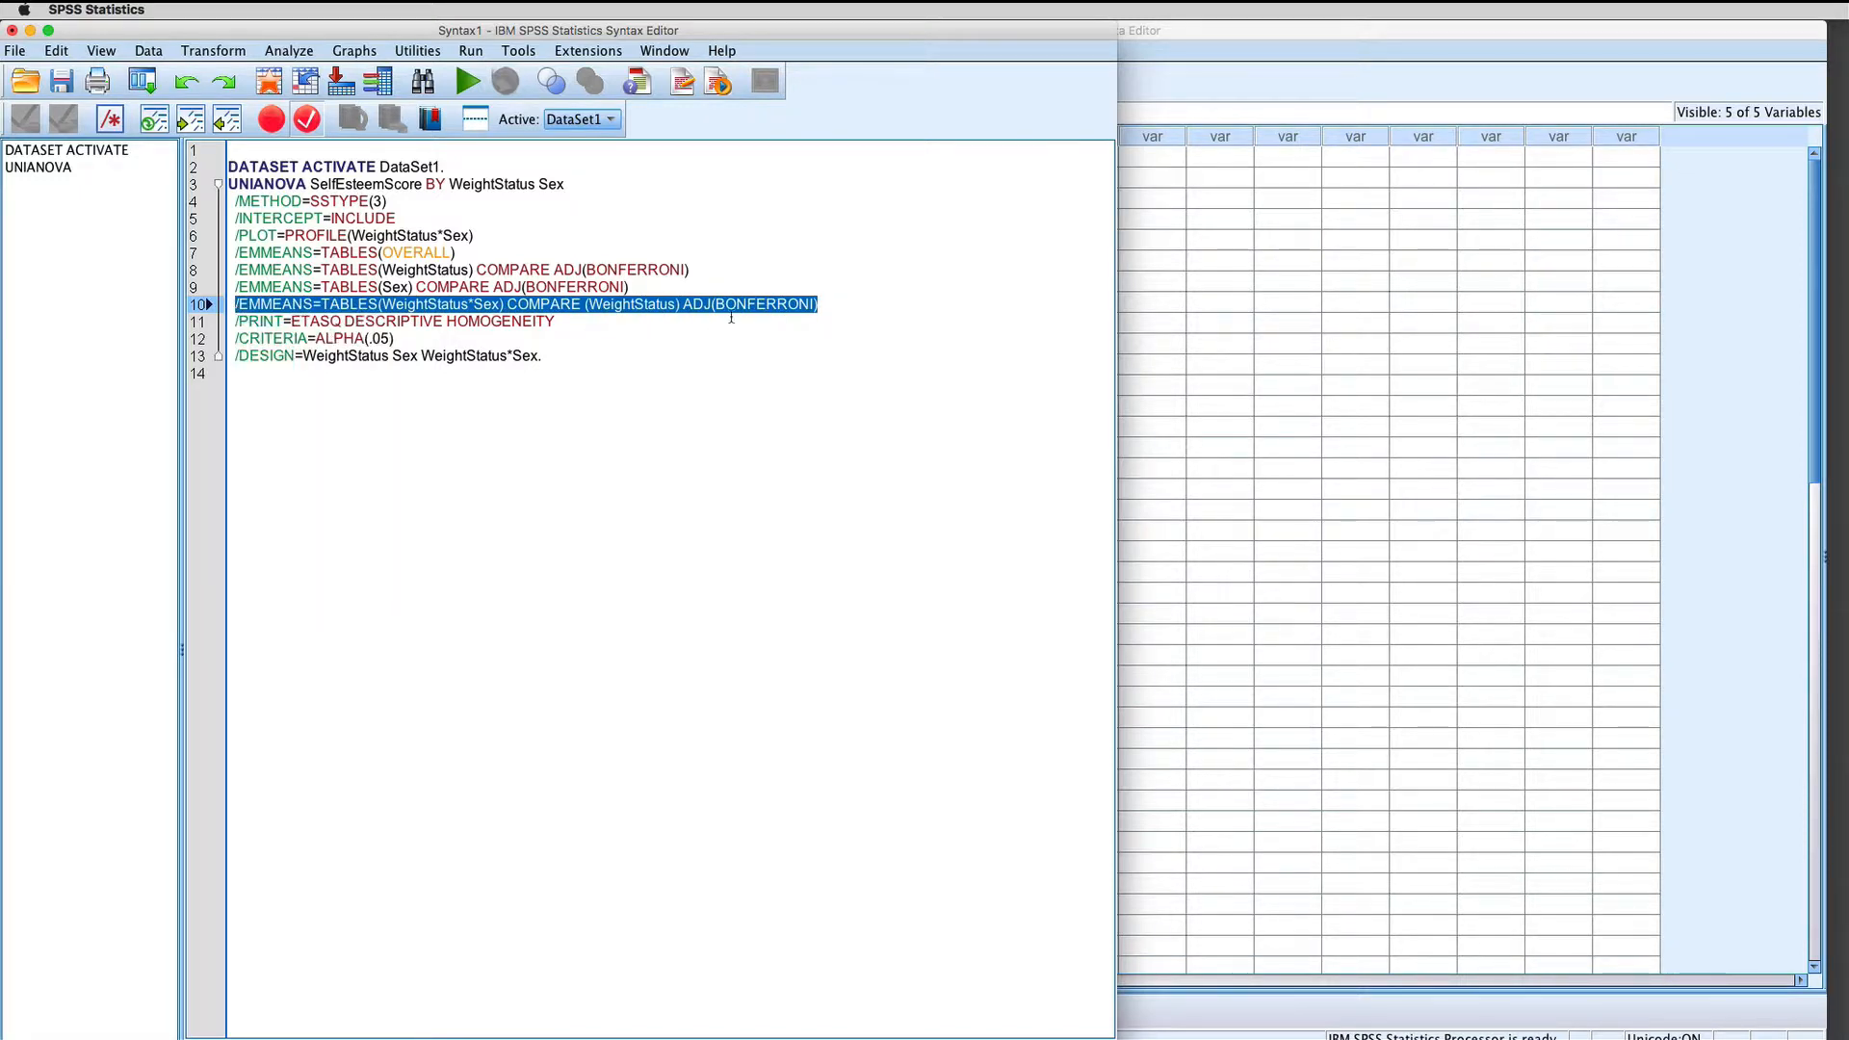
click(820, 304)
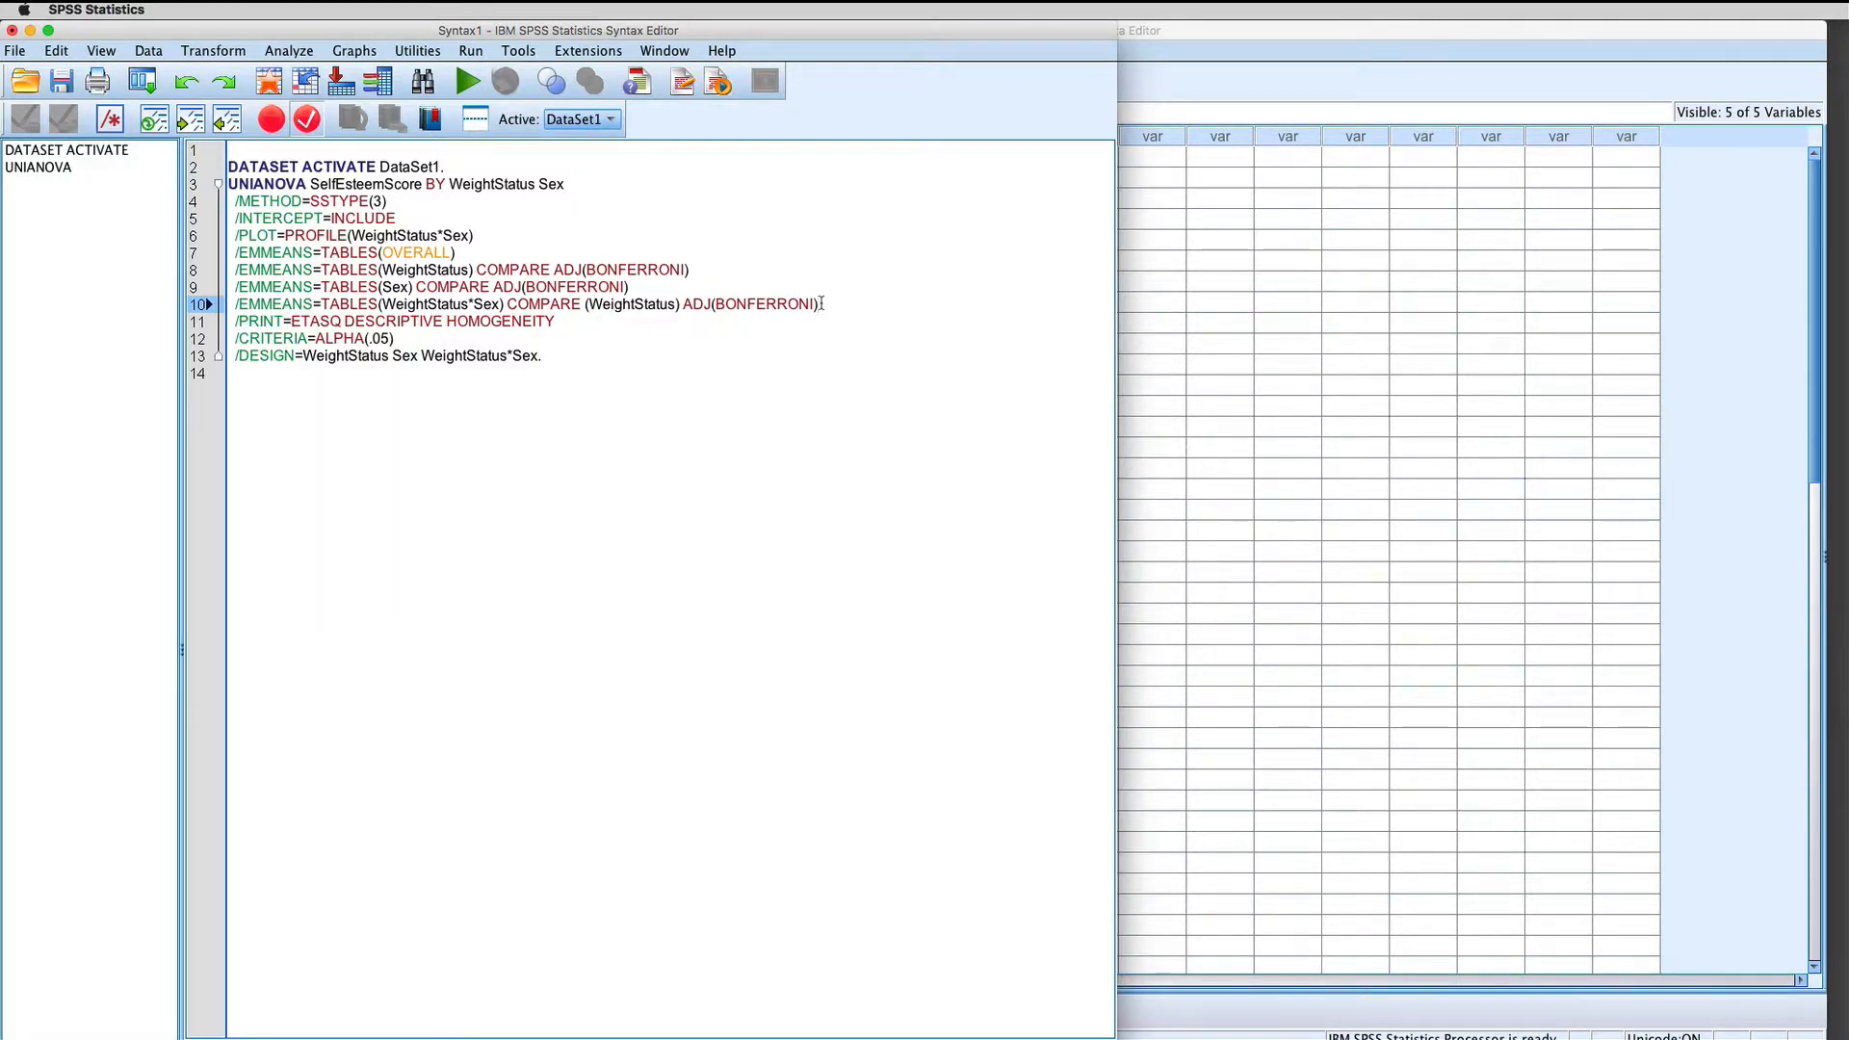
key(Return)
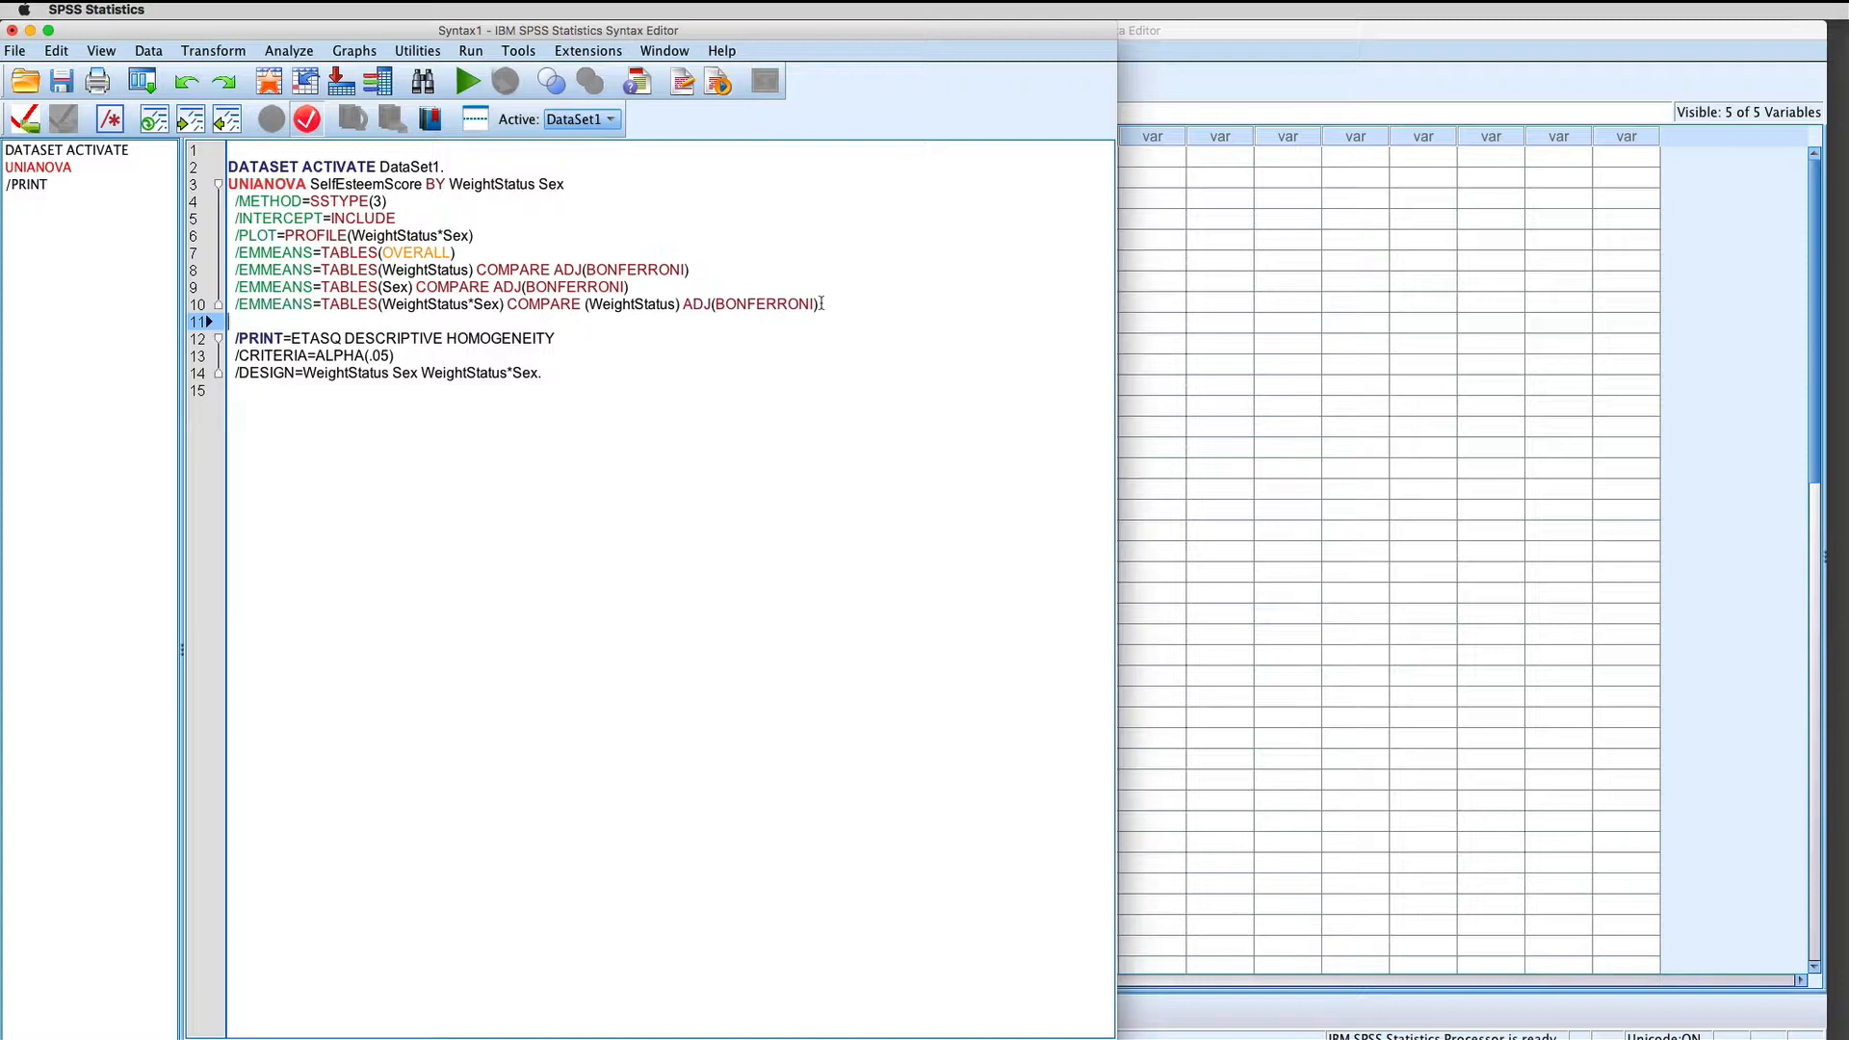
key(super+v)
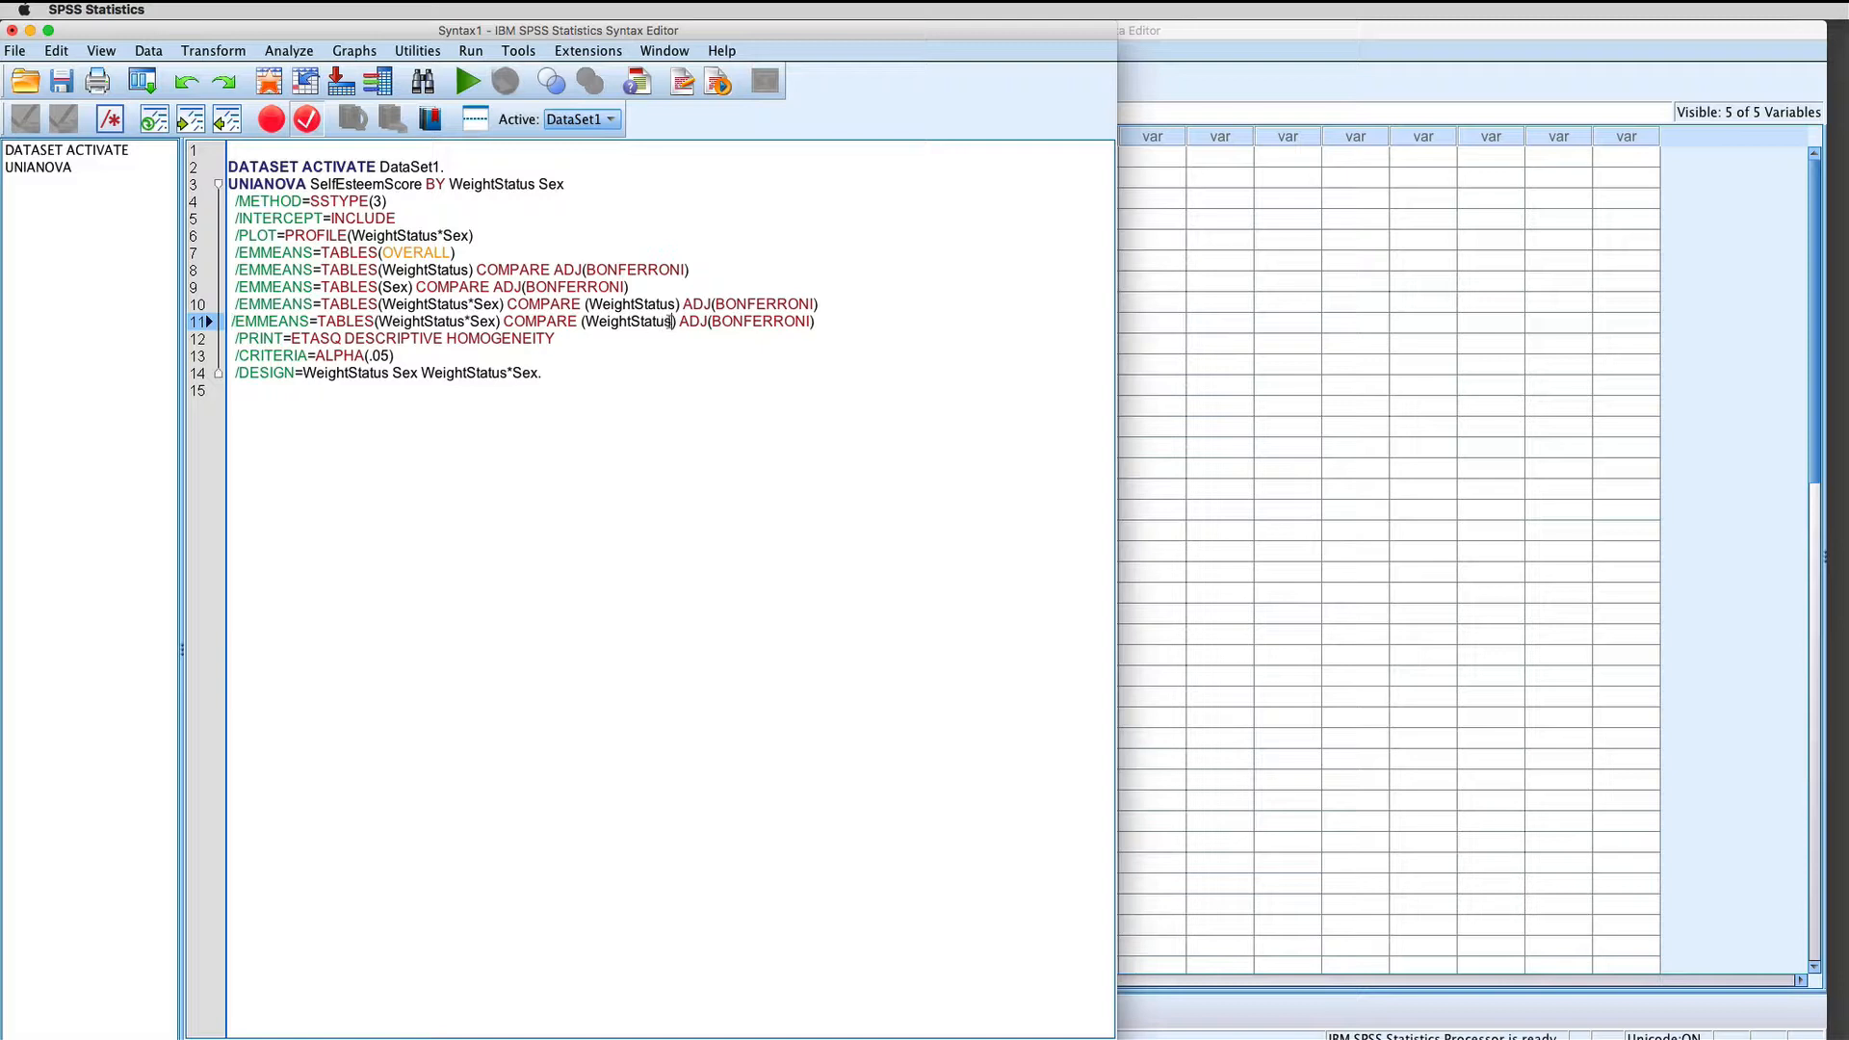
Step: Change the comparison factor in the duplicated EMMEANS line to Sex, so it reads COMPARE (Sex) ADJ(BONFERRONI)
key(BackSpace)
key(BackSpace)
key(BackSpace)
key(BackSpace)
key(BackSpace)
key(BackSpace)
key(BackSpace)
key(BackSpace)
key(BackSpace)
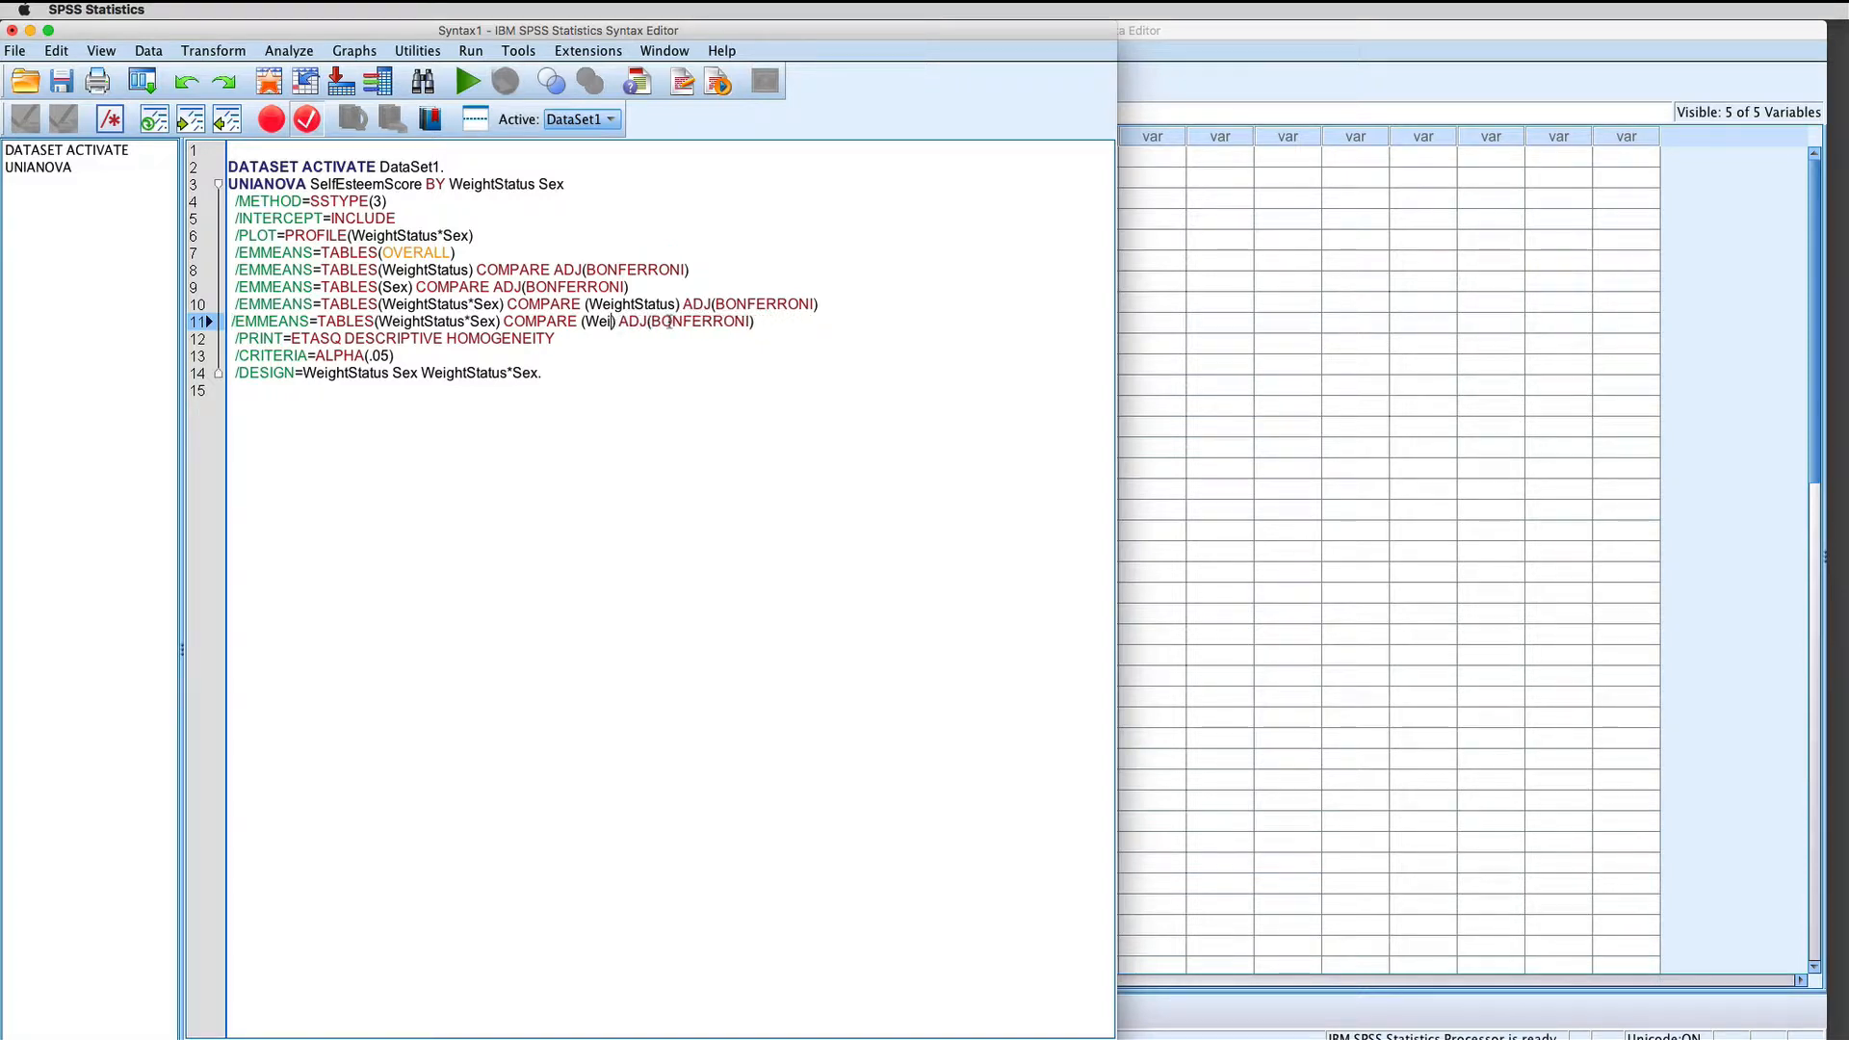
key(BackSpace)
key(BackSpace)
key(BackSpace)
text(S)
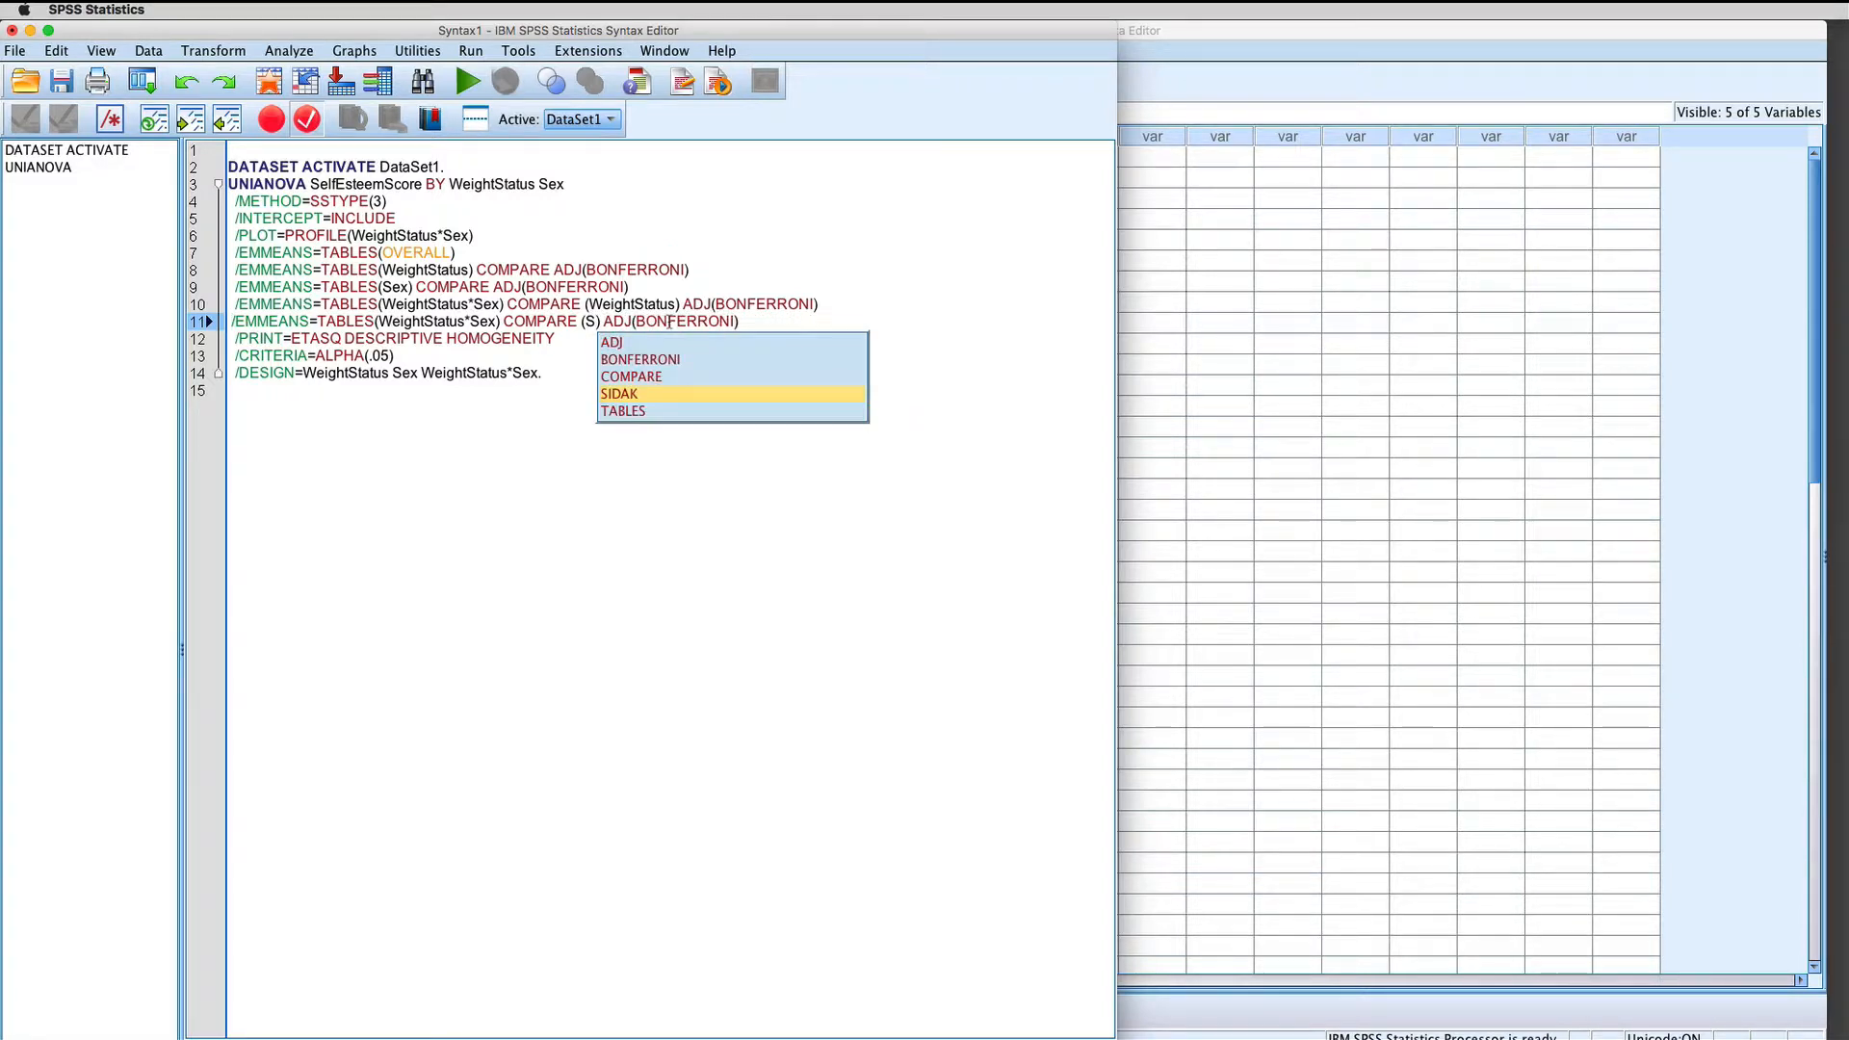
key(Return)
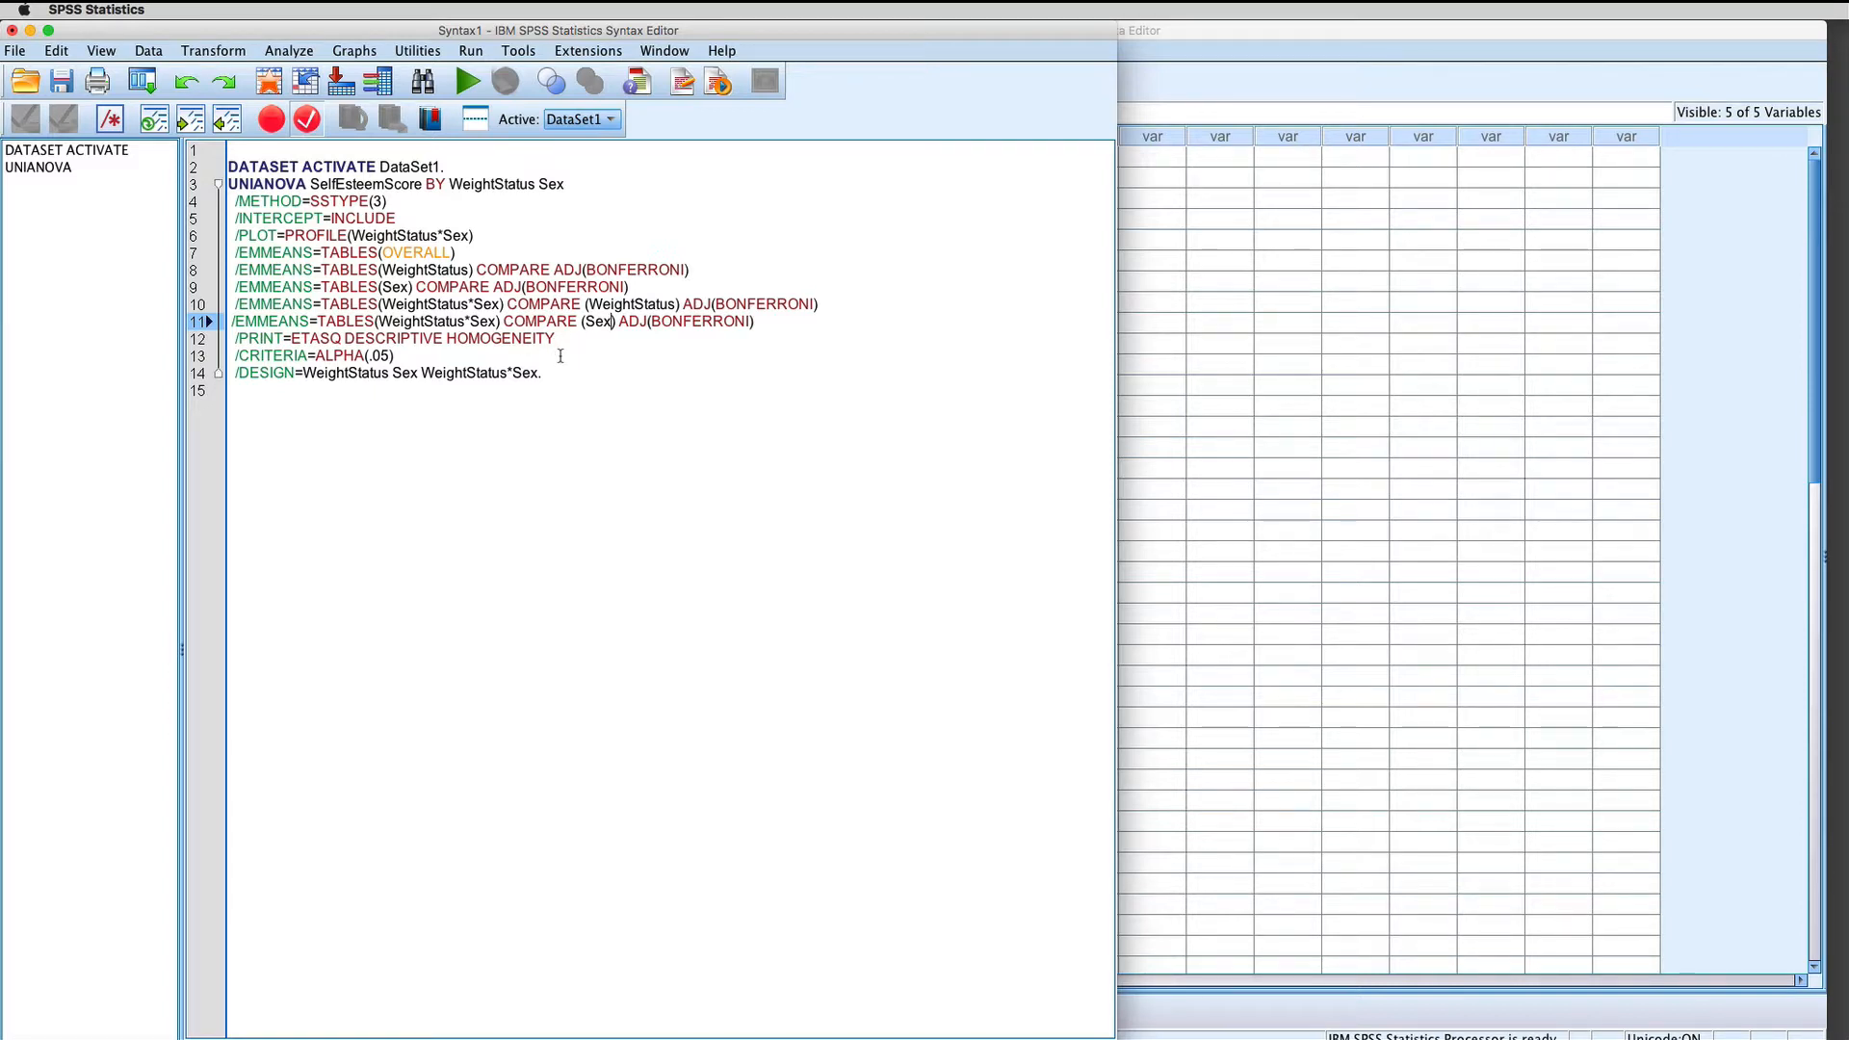
Step: Select the entire syntax from DATASET ACTIVATE through the DESIGN line and run the selection
drag(593, 383, 230, 171)
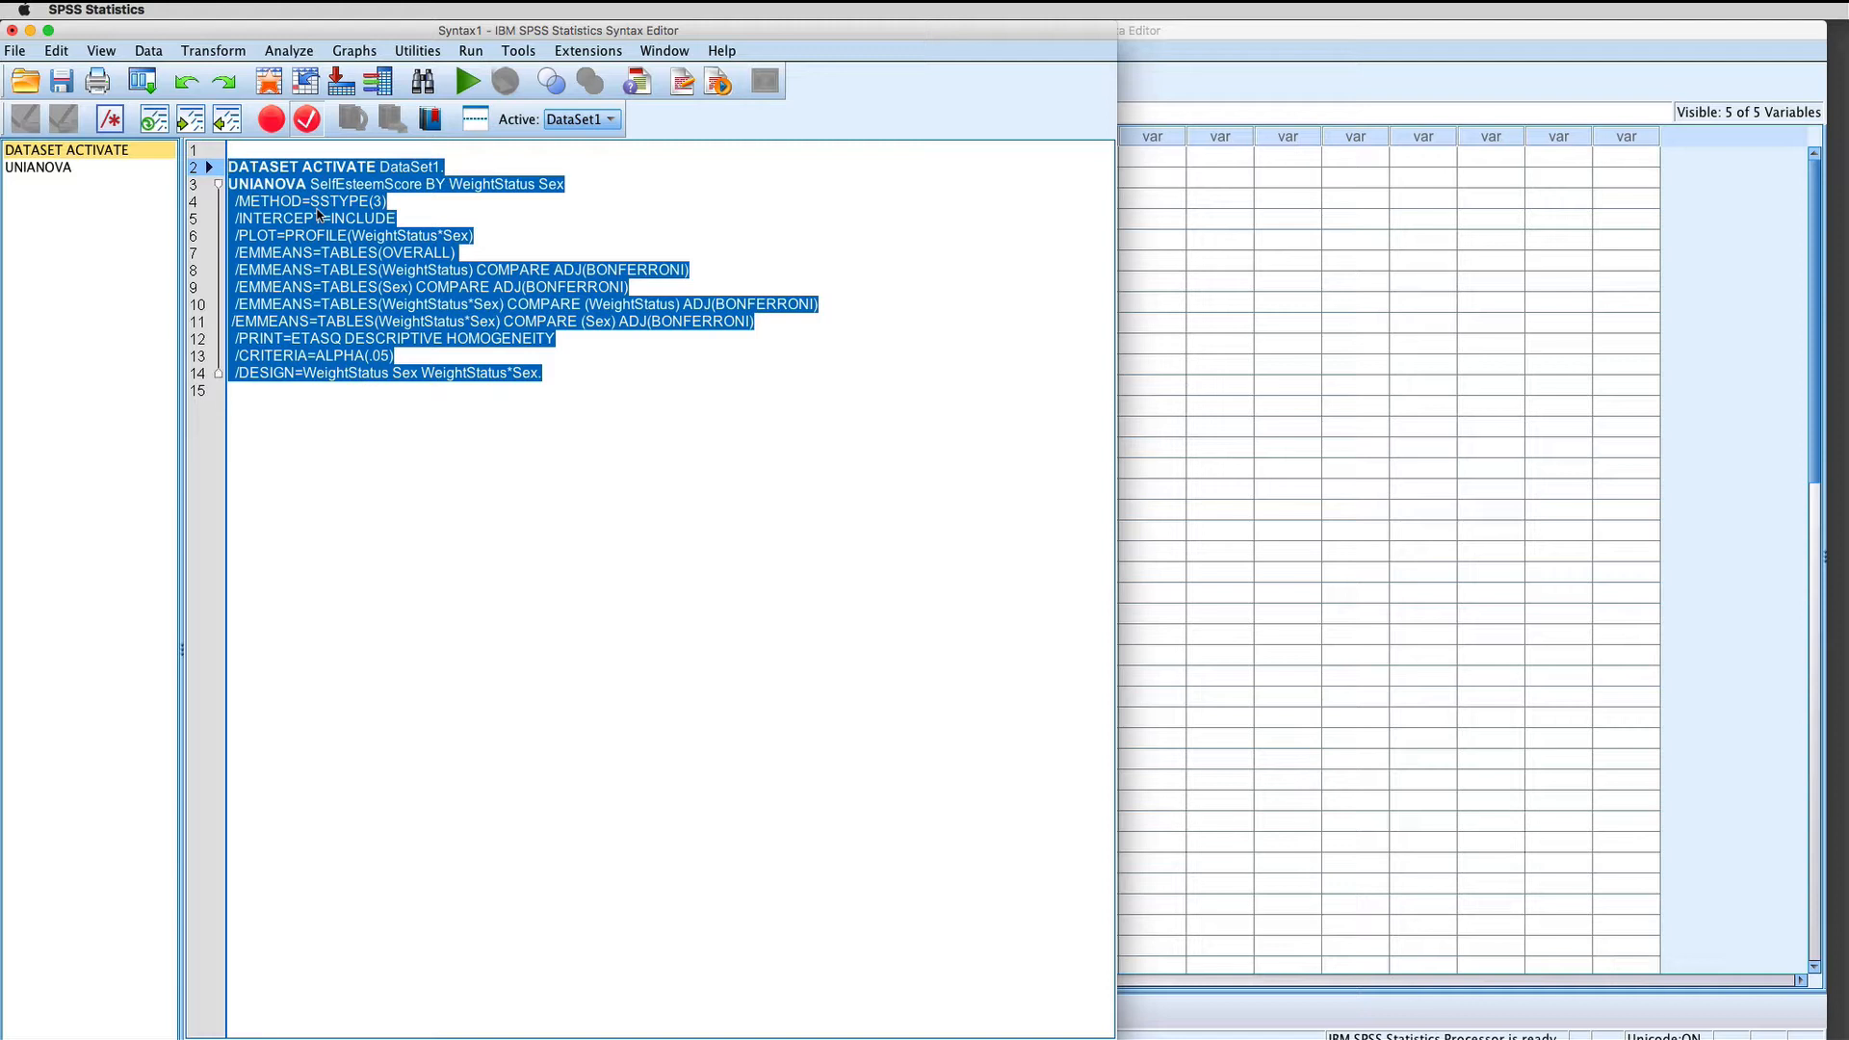
right_click(317, 214)
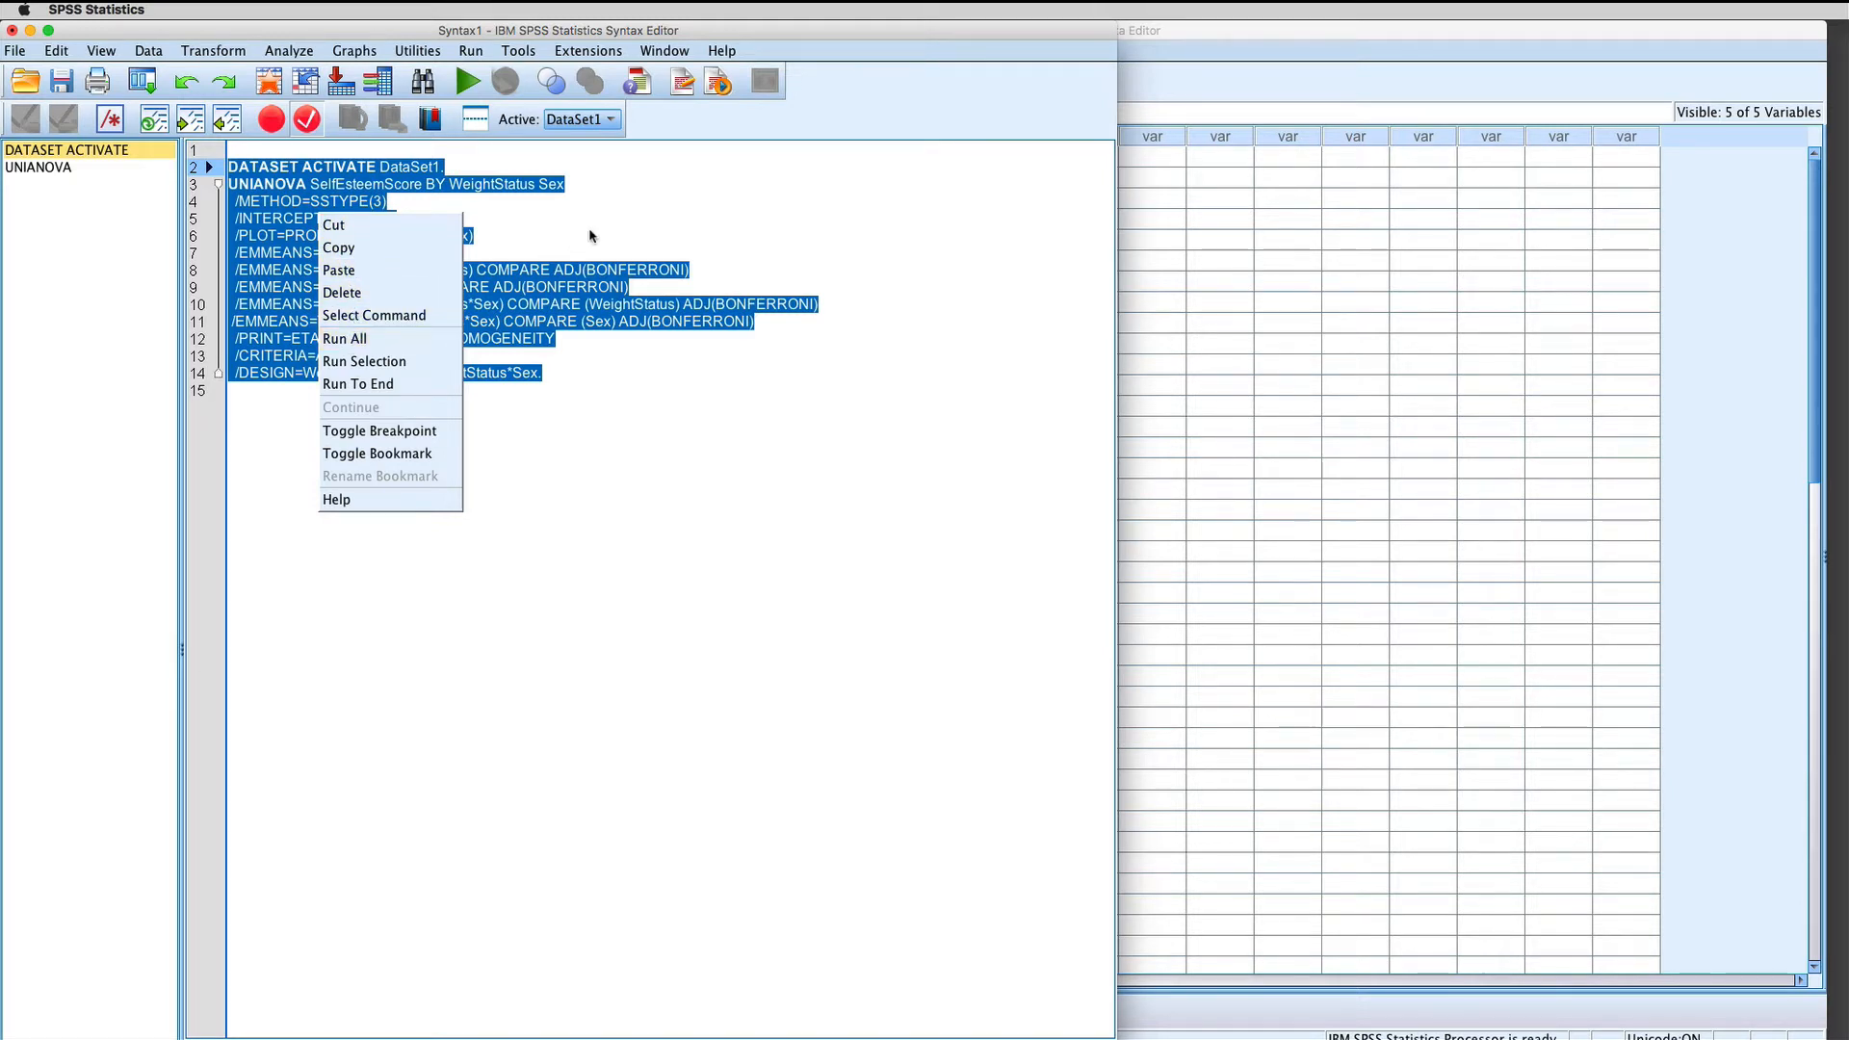
click(642, 235)
drag(551, 377, 228, 167)
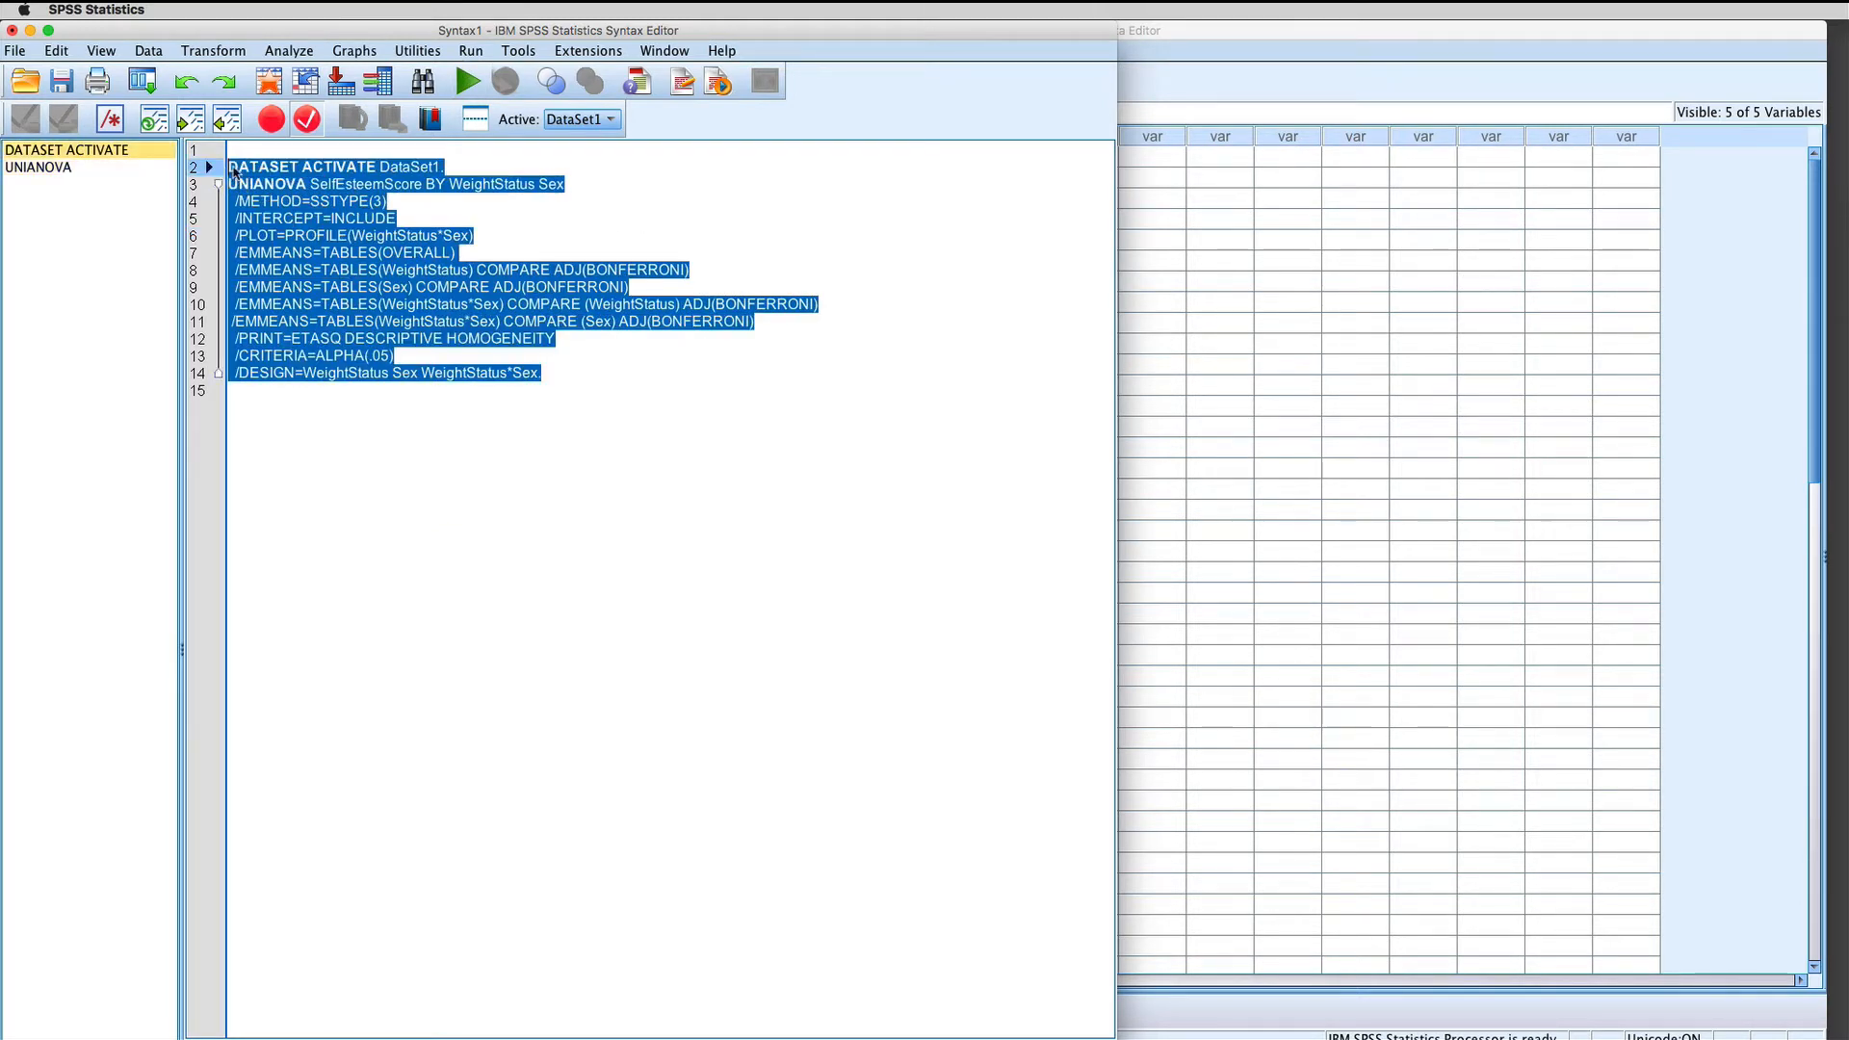
click(472, 53)
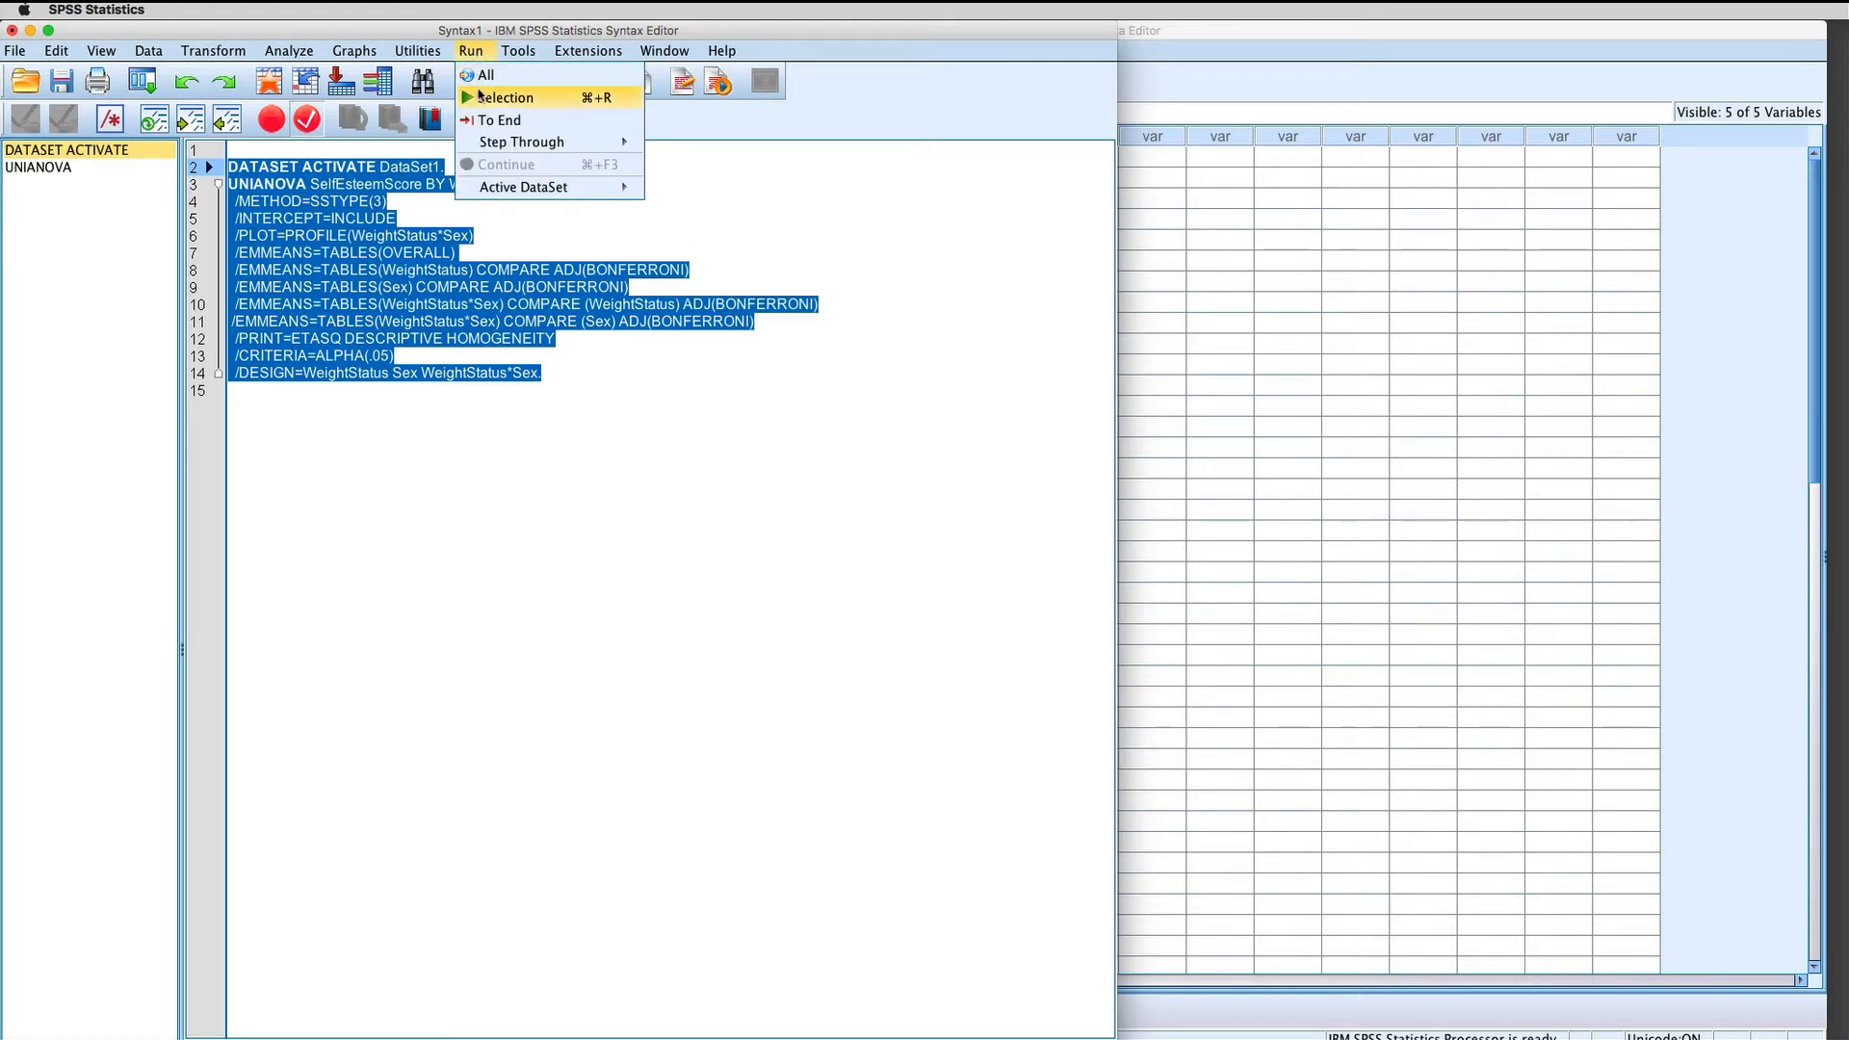
click(536, 99)
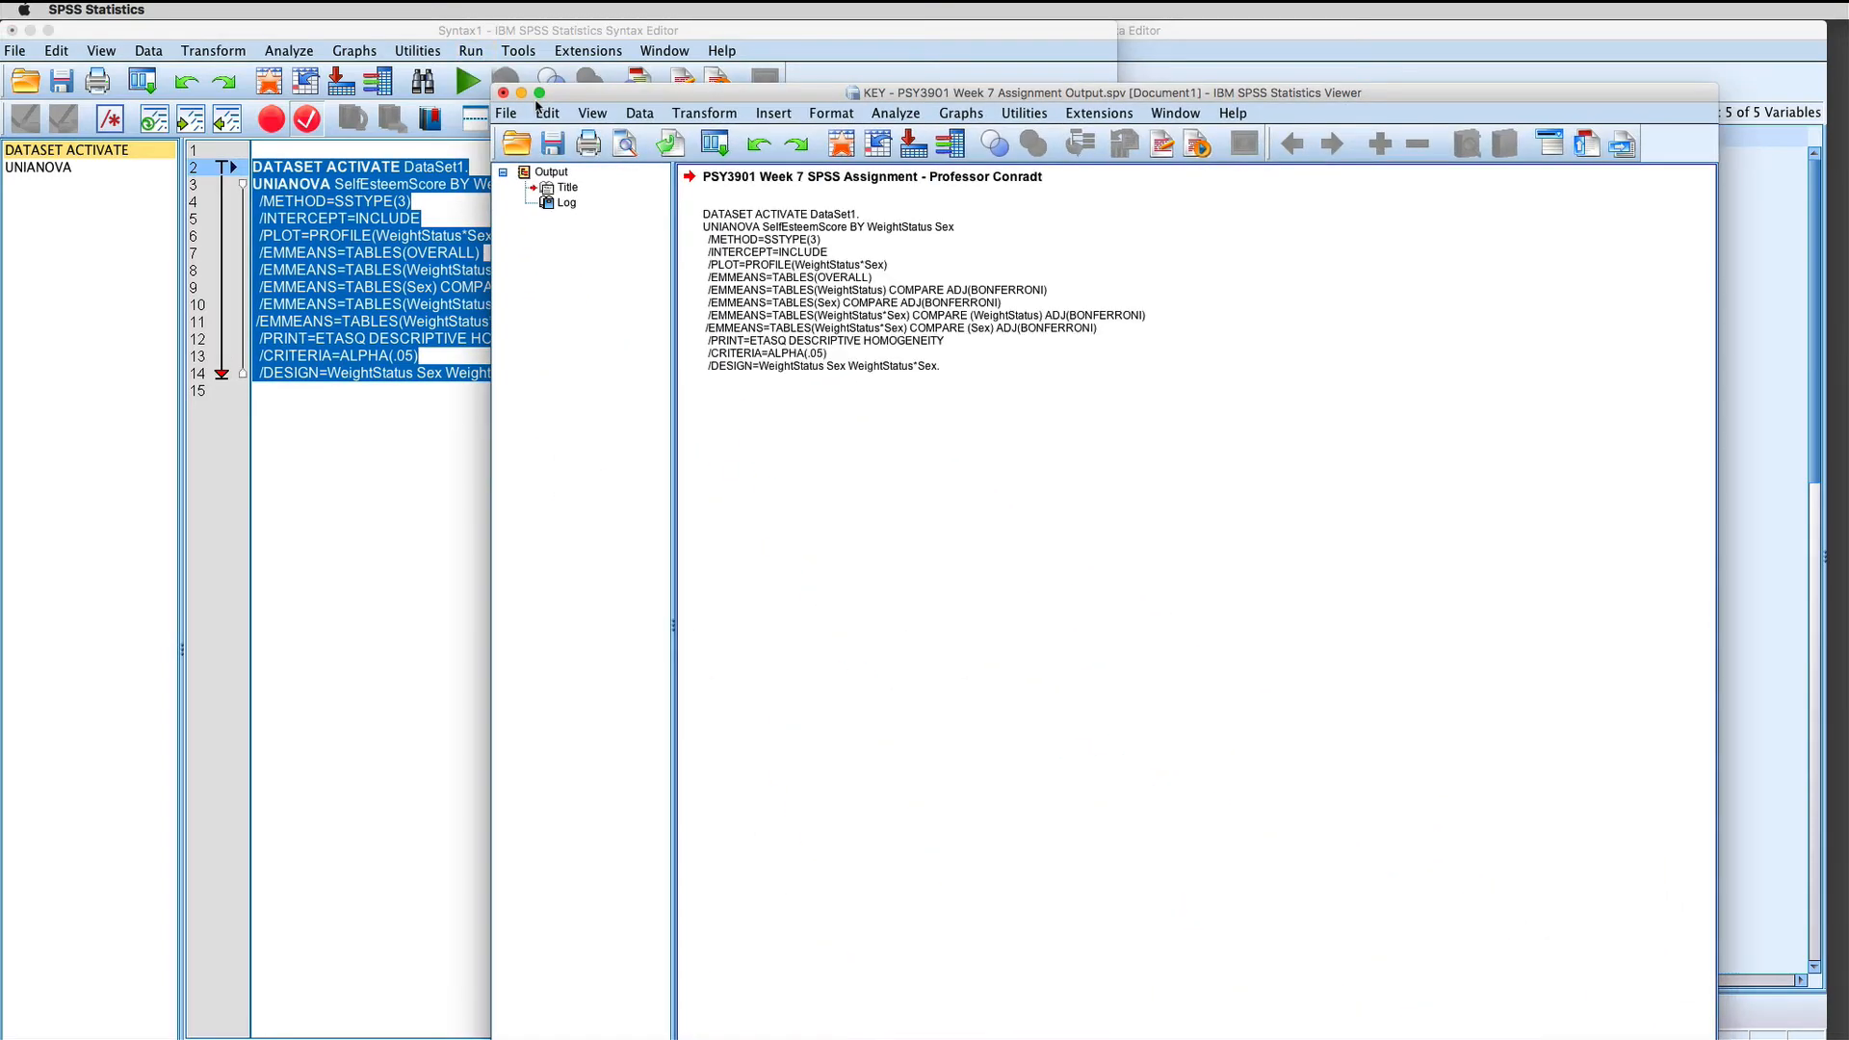
Step: Look through the ANOVA output, from the between-subjects factors and descriptive statistics to the profile plot
drag(935, 91, 763, 53)
scroll(770, 293, up, 15)
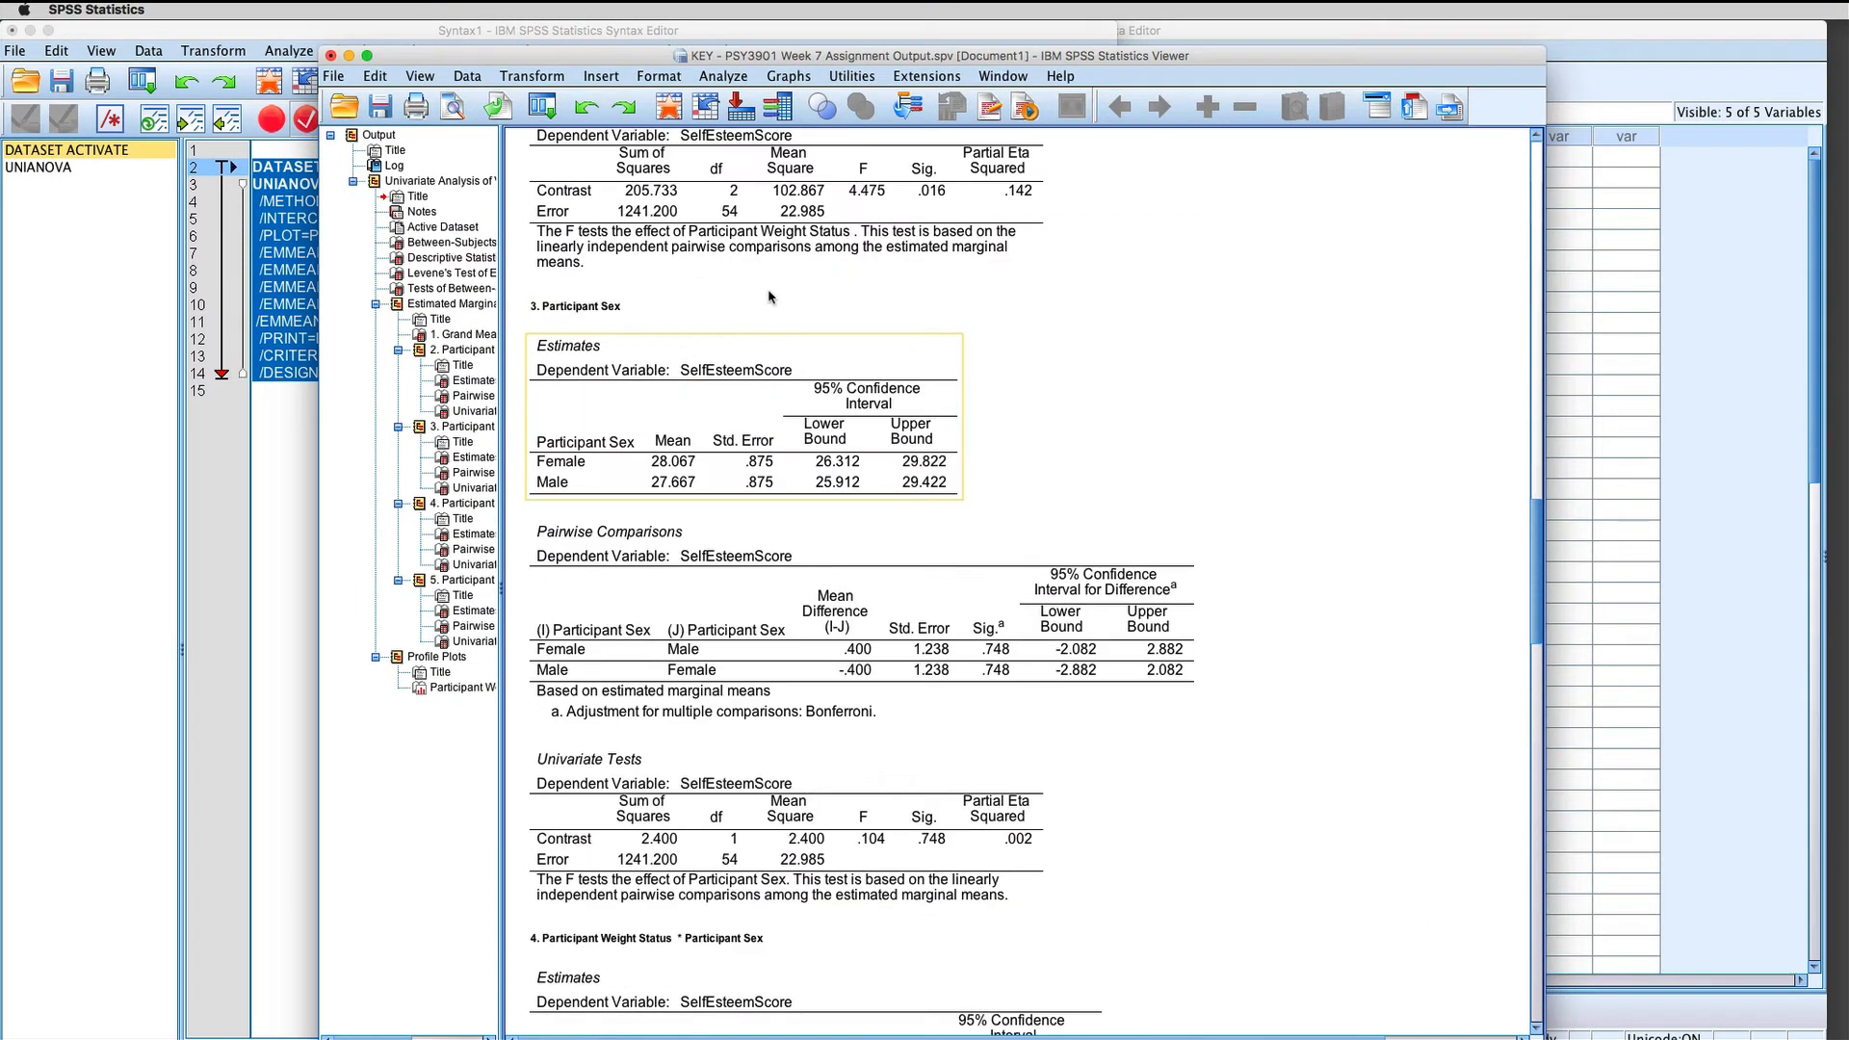
scroll(769, 295, up, 15)
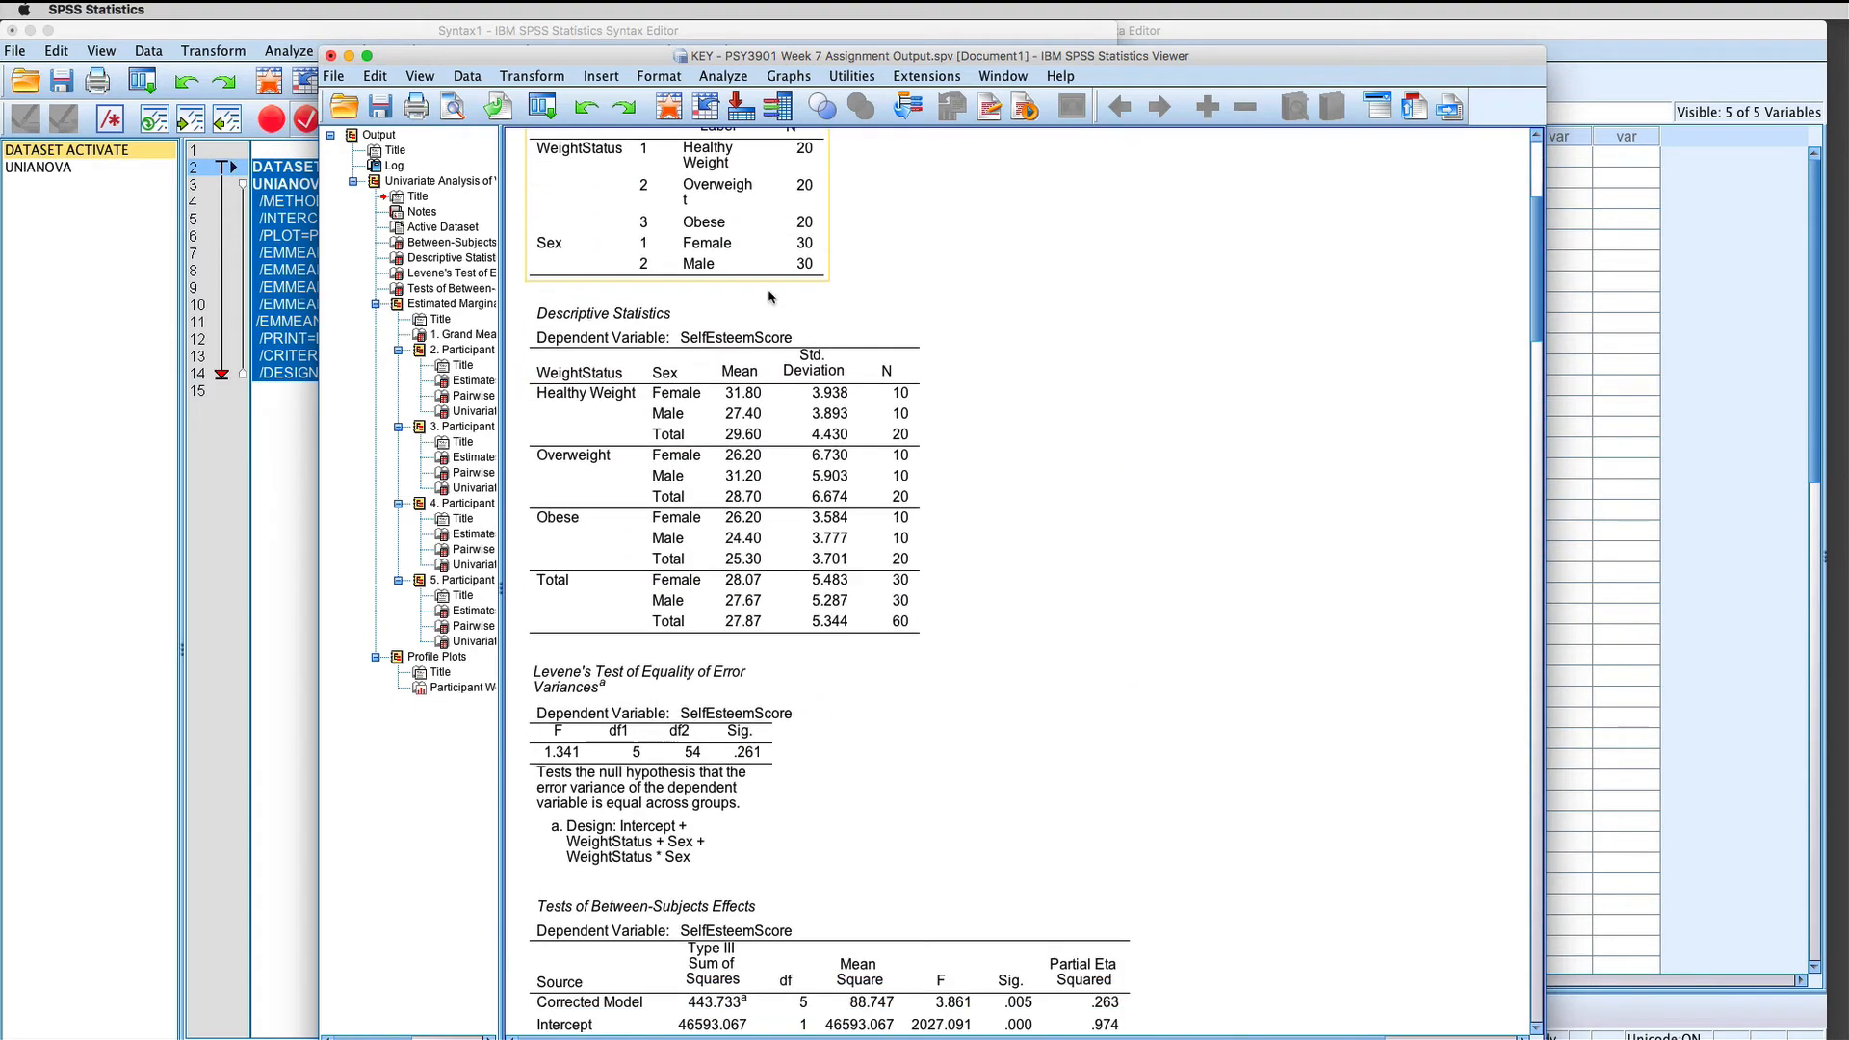
scroll(770, 296, up, 5)
scroll(711, 308, down, 2)
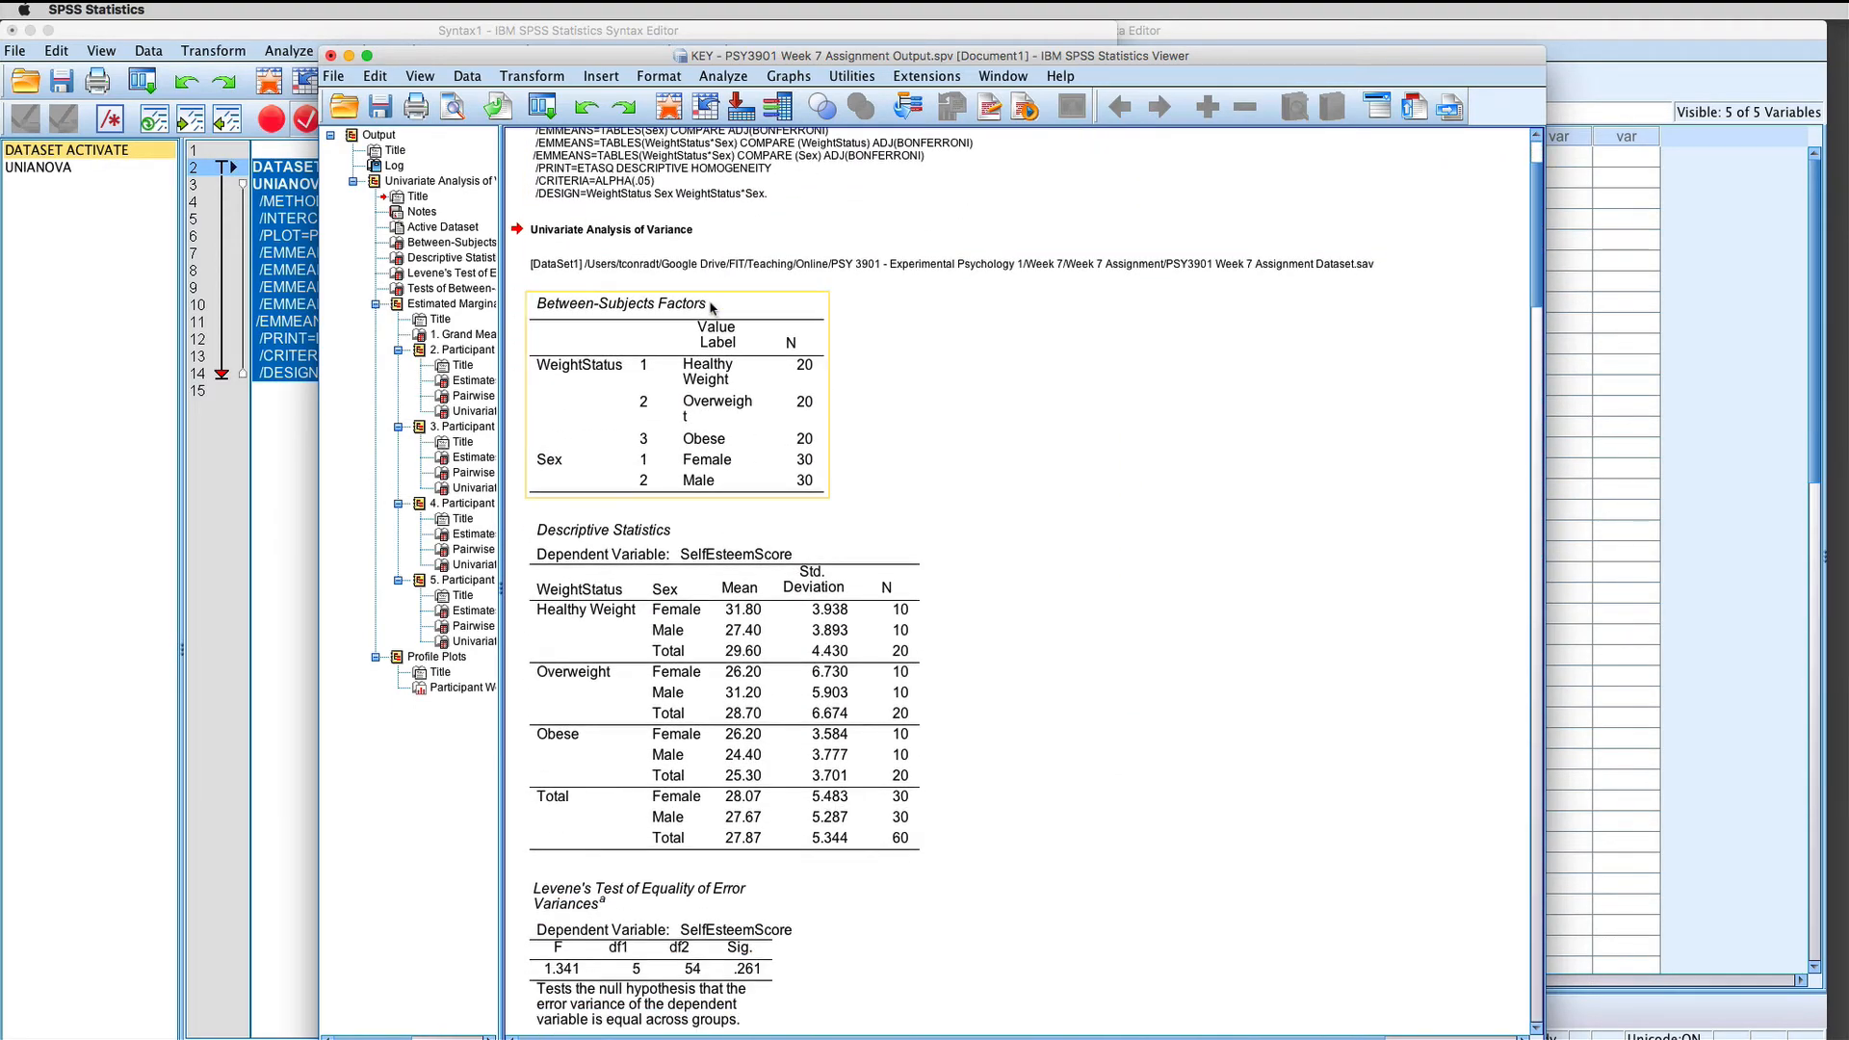
scroll(712, 308, down, 12)
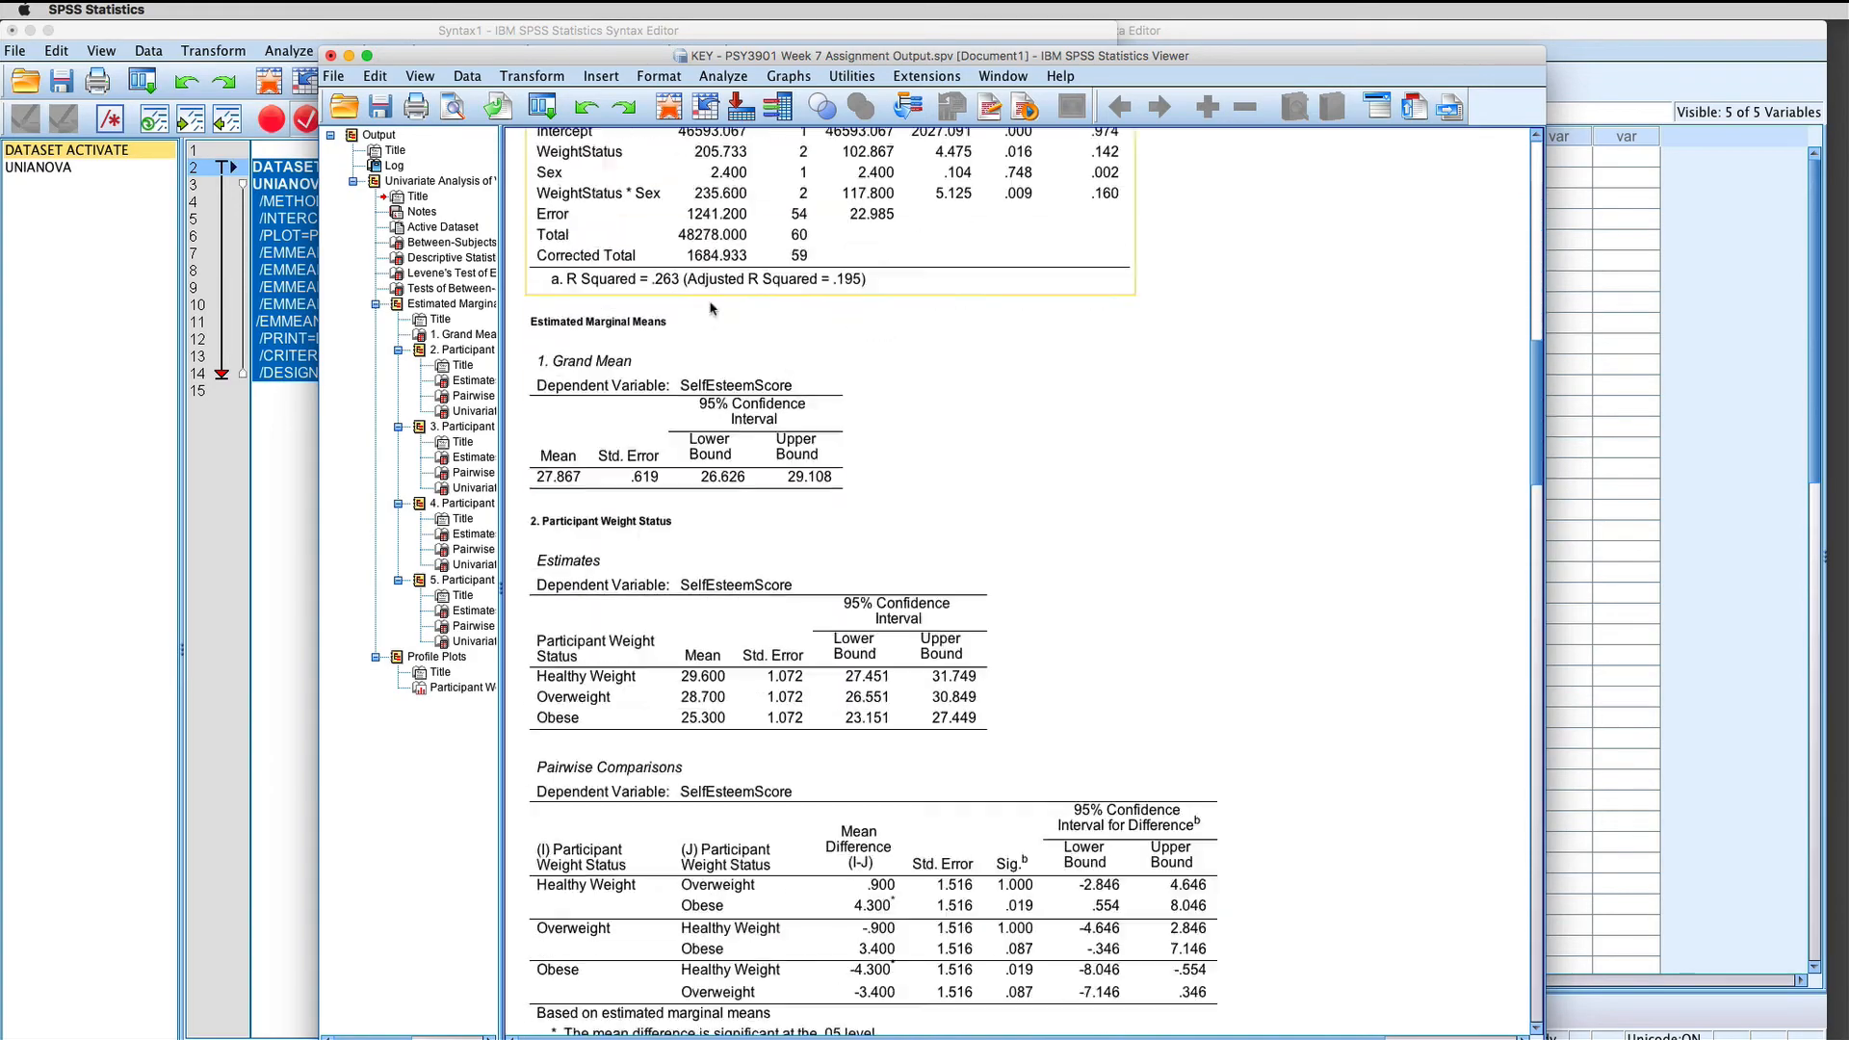
scroll(712, 309, down, 20)
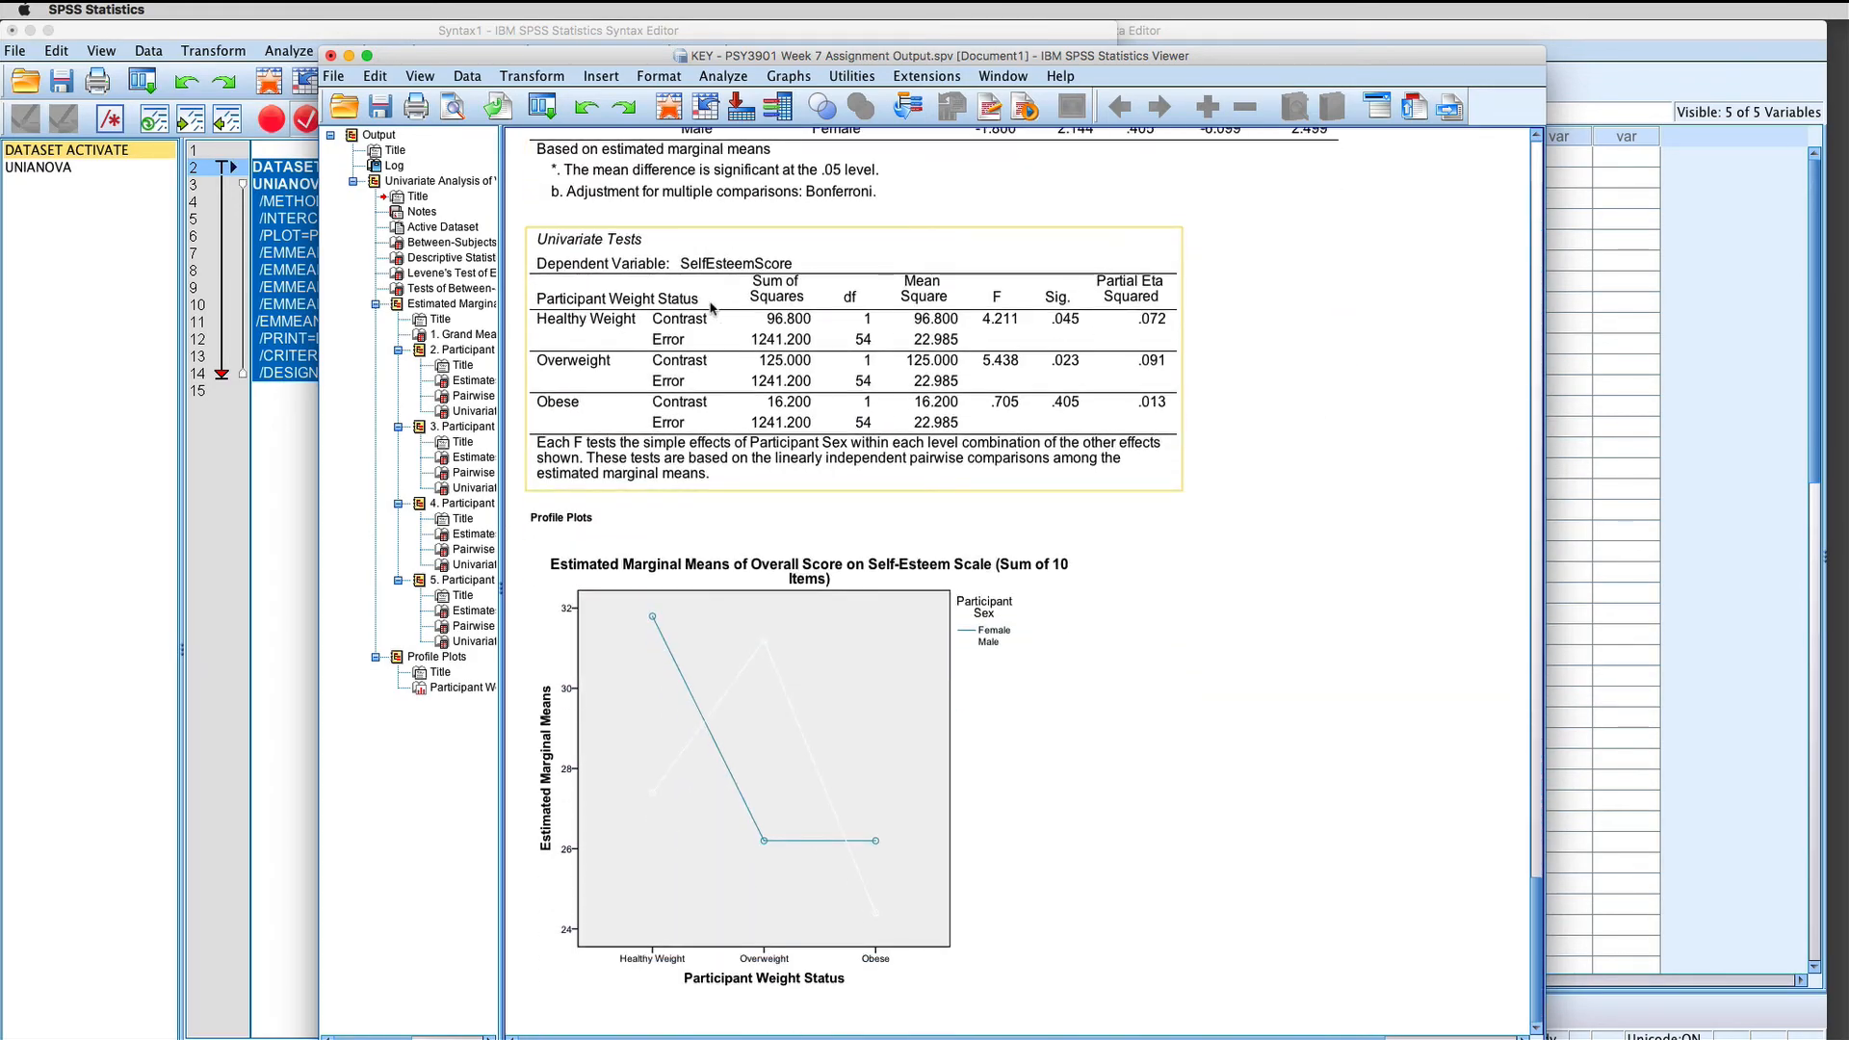
Step: Examine the estimates, pairwise comparisons and univariate tests for the simple effects in both WeightStatus*Sex sections
scroll(711, 308, up, 10)
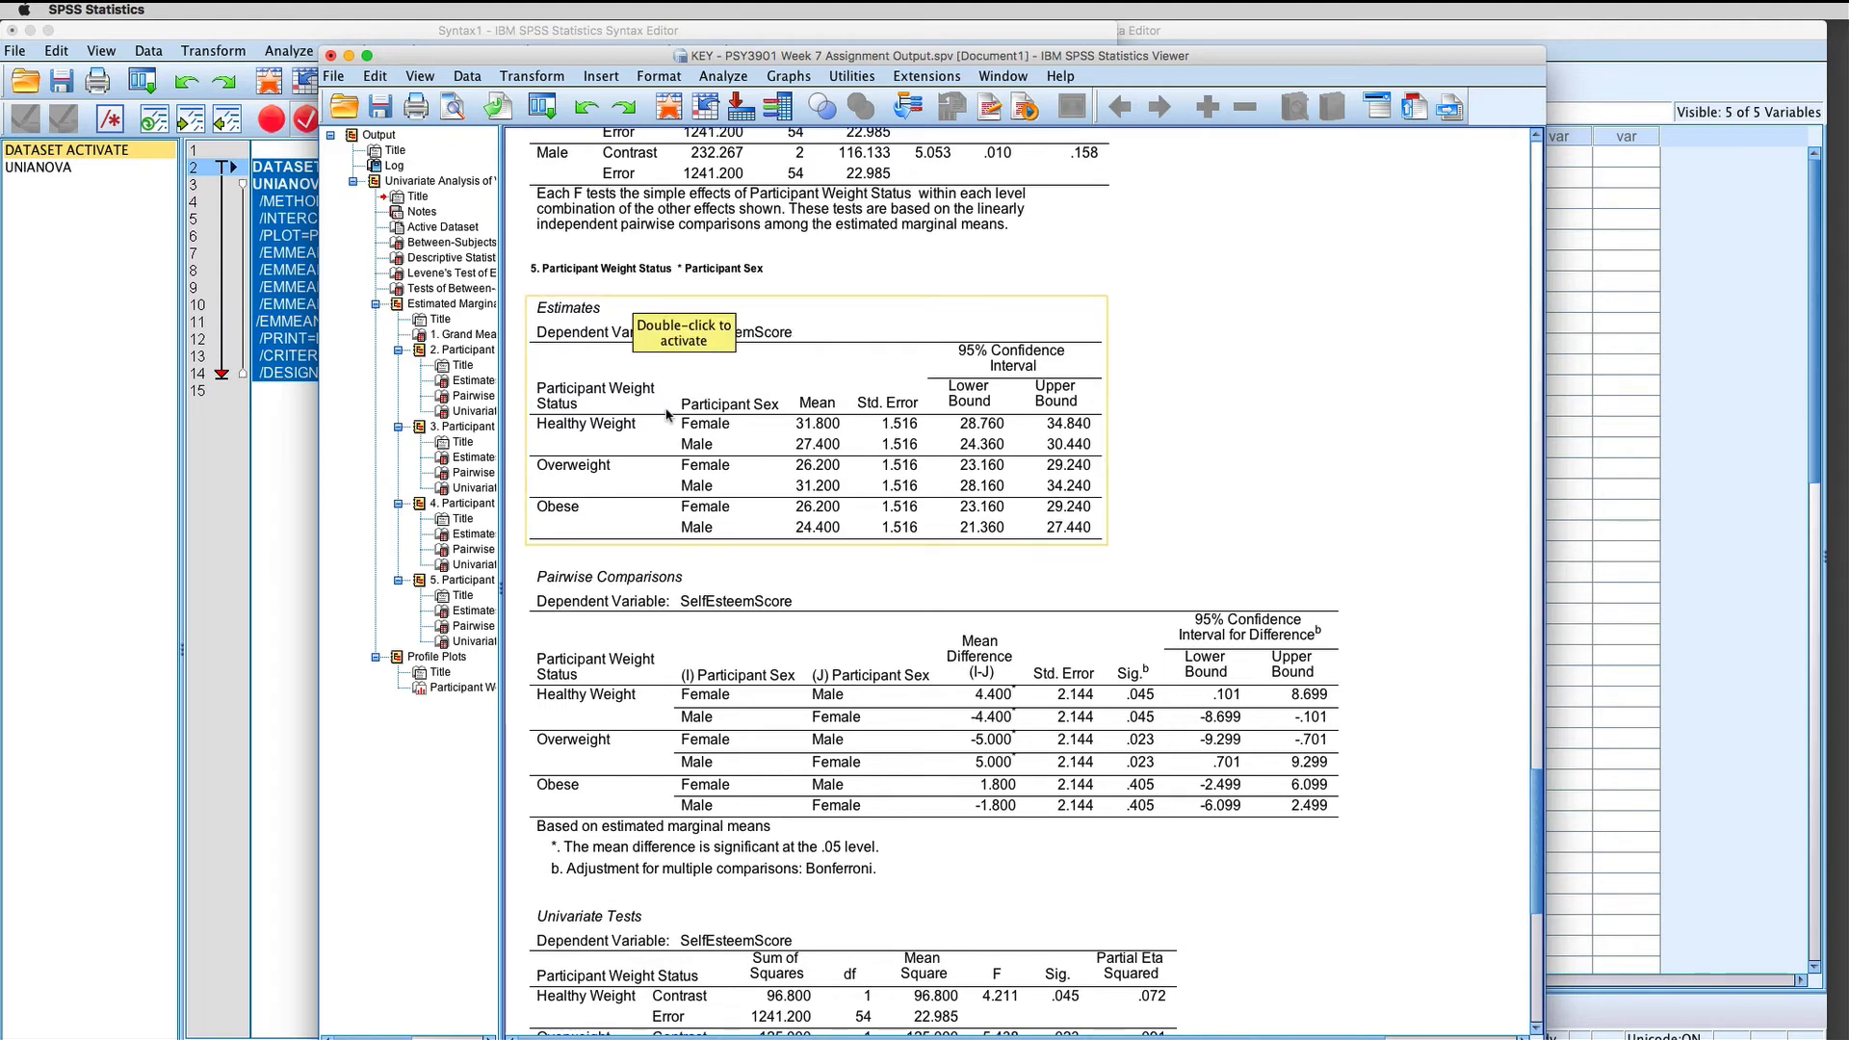
scroll(667, 414, down, 5)
scroll(645, 385, up, 2)
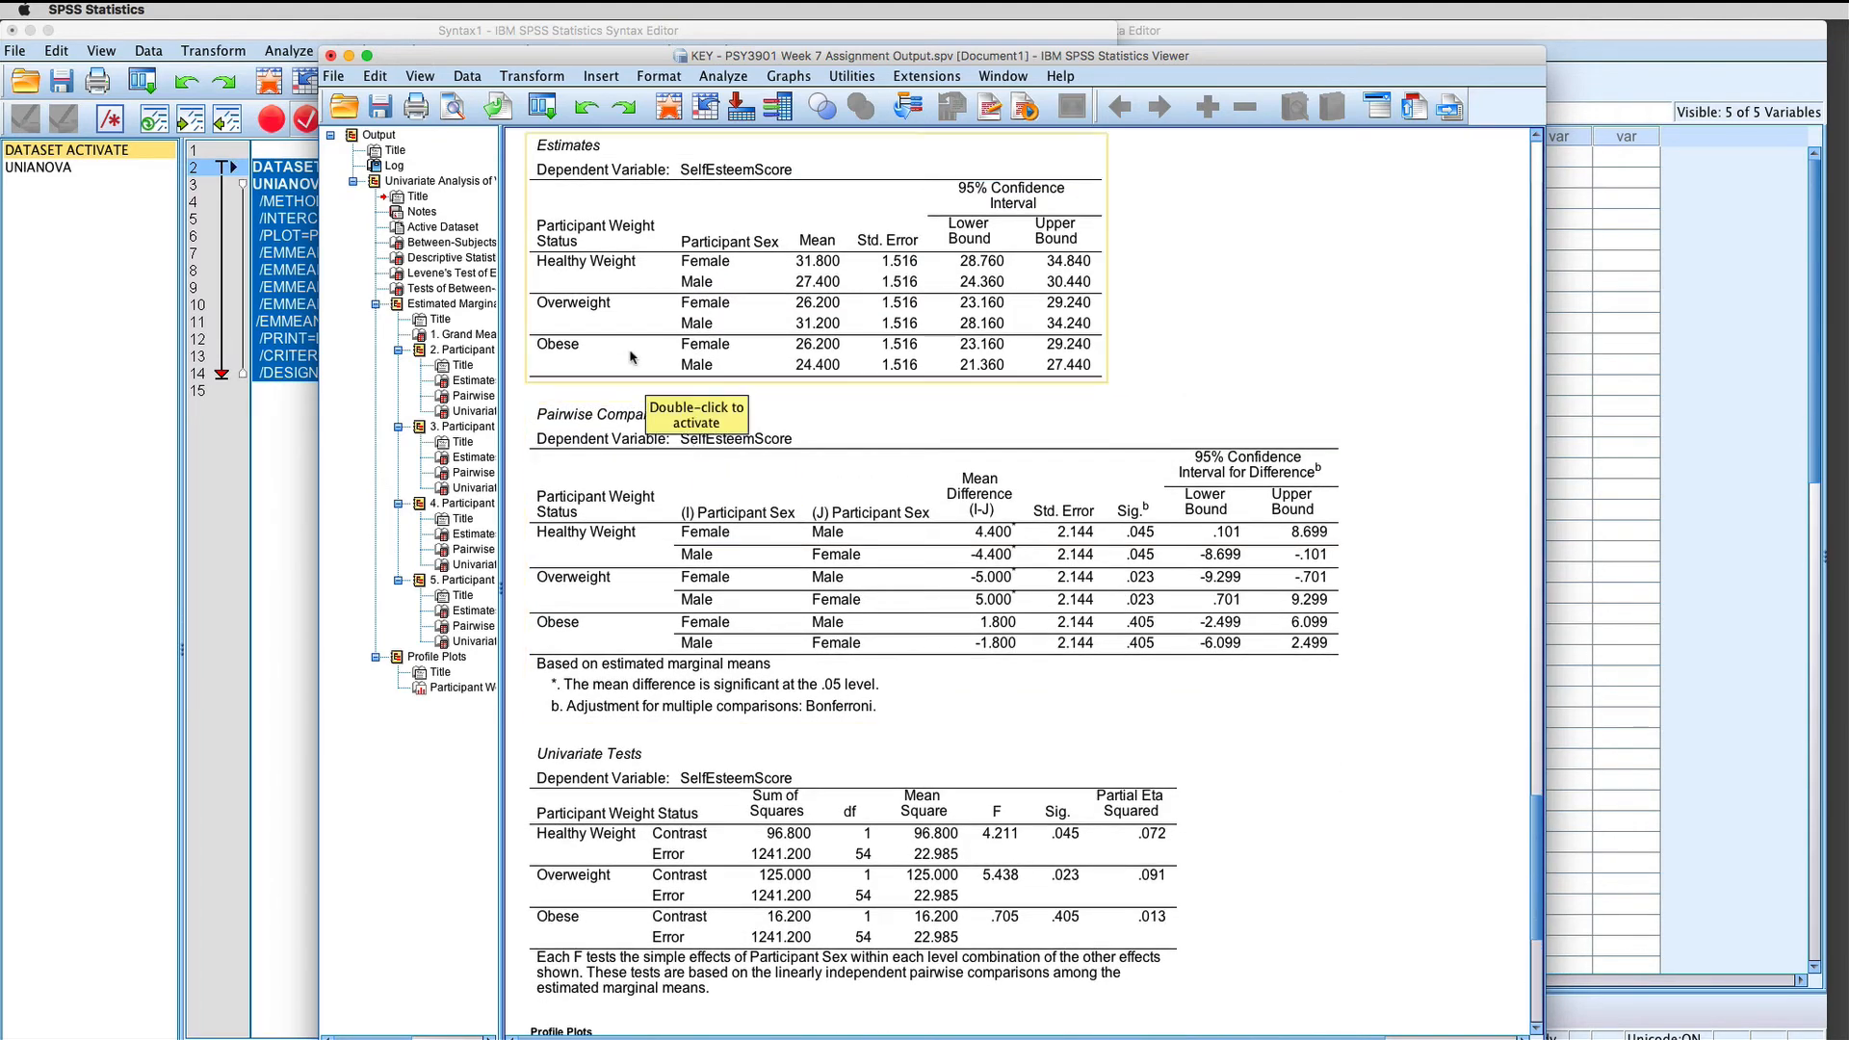
click(721, 449)
scroll(828, 530, up, 2)
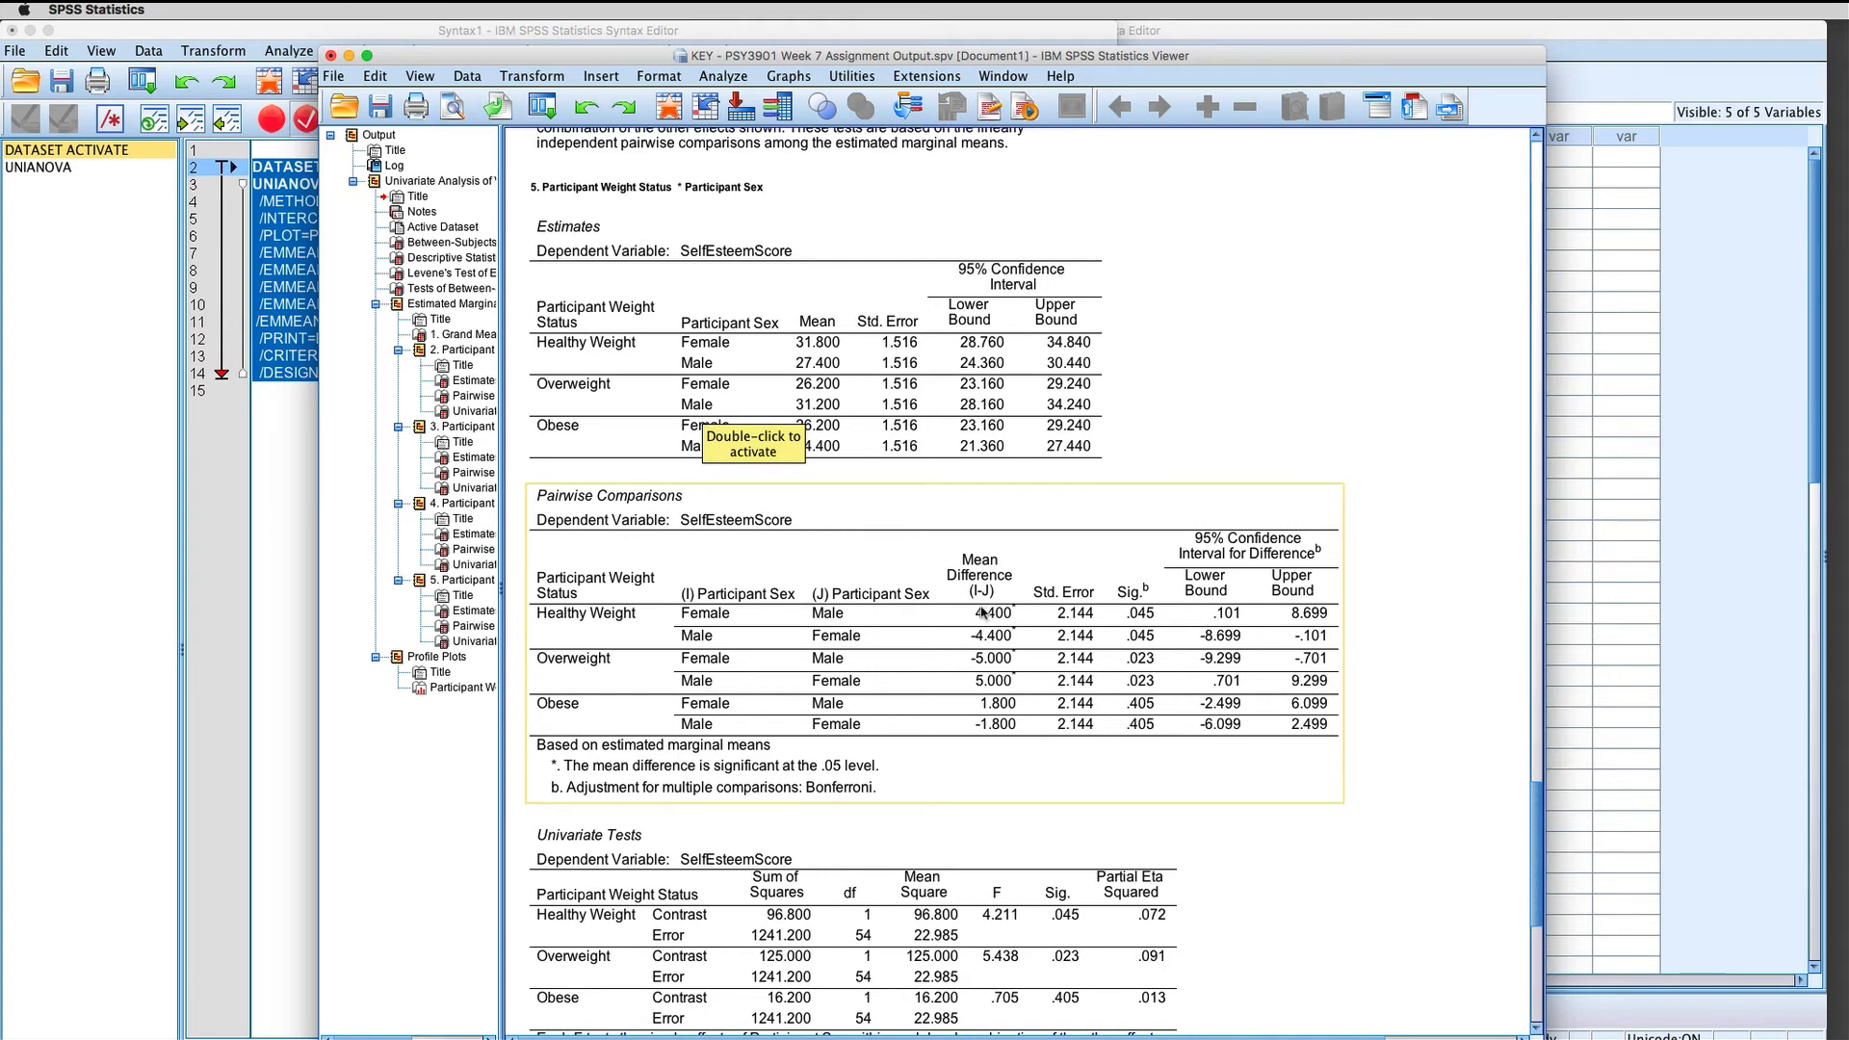
scroll(981, 612, up, 10)
click(981, 611)
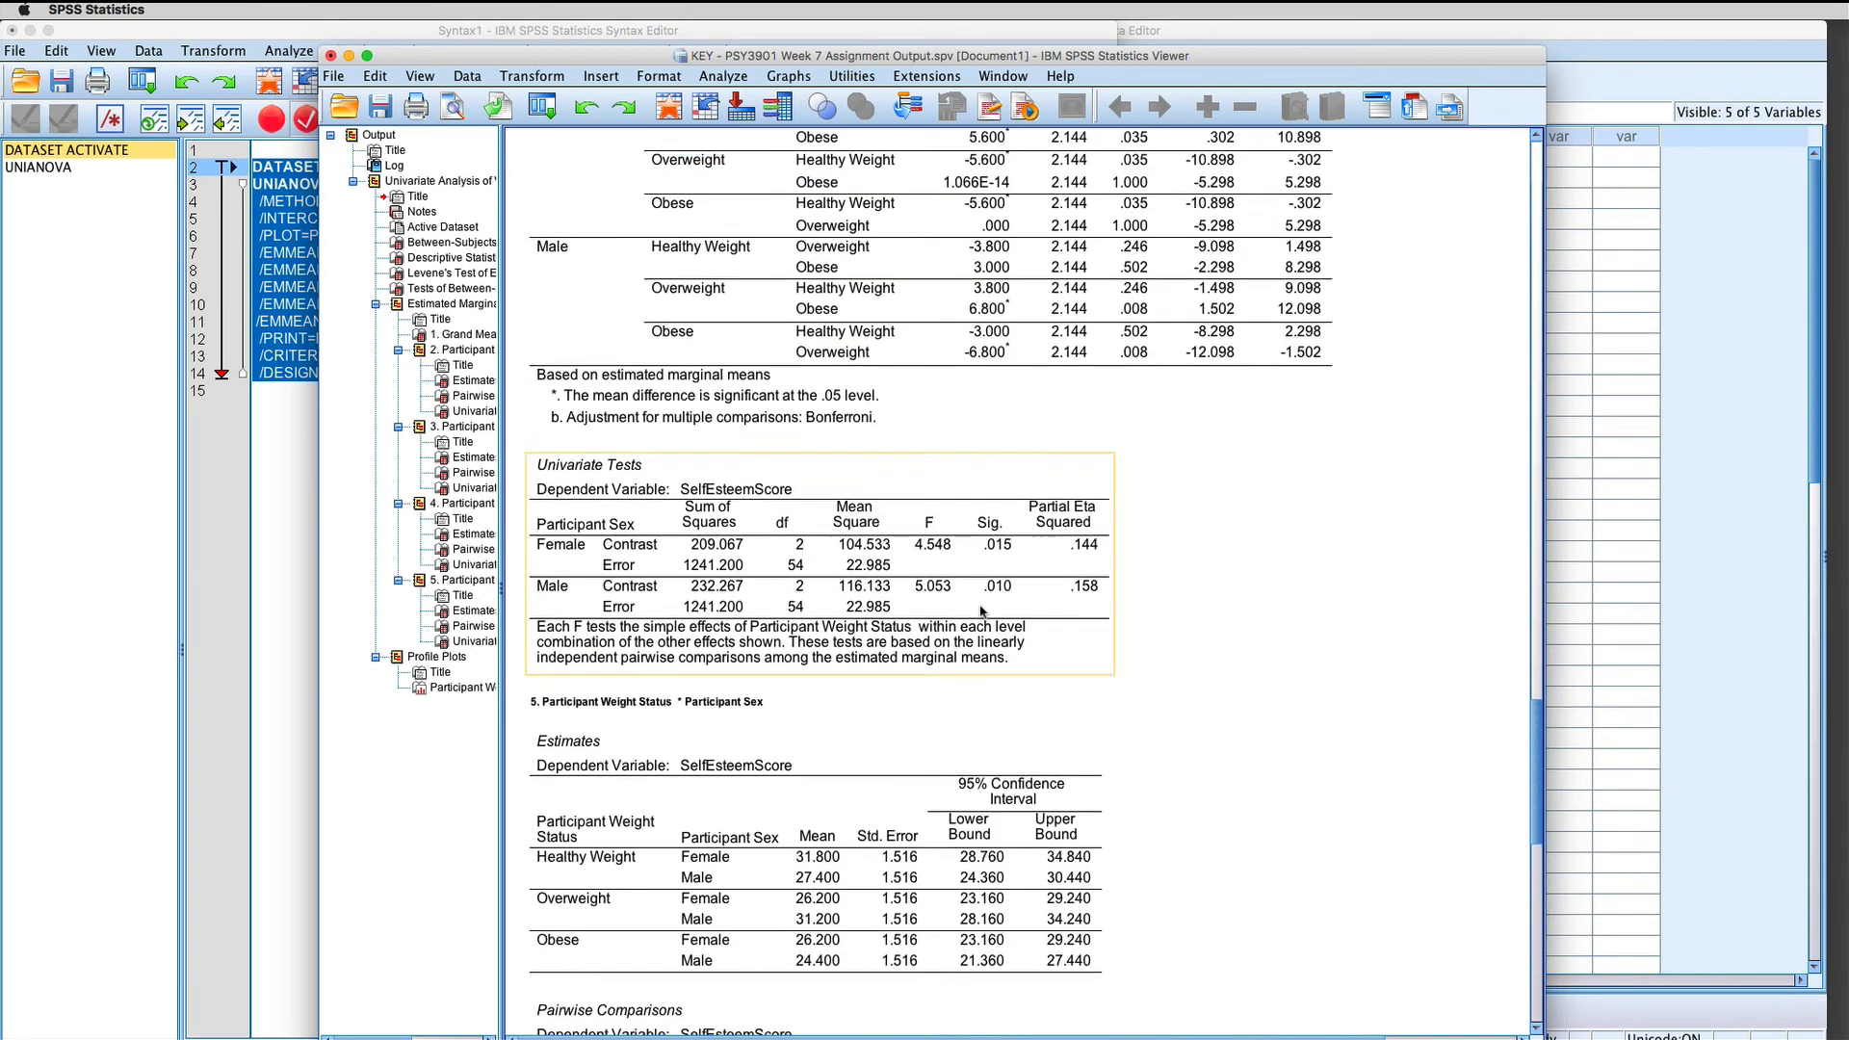
scroll(981, 612, up, 4)
scroll(923, 527, up, 3)
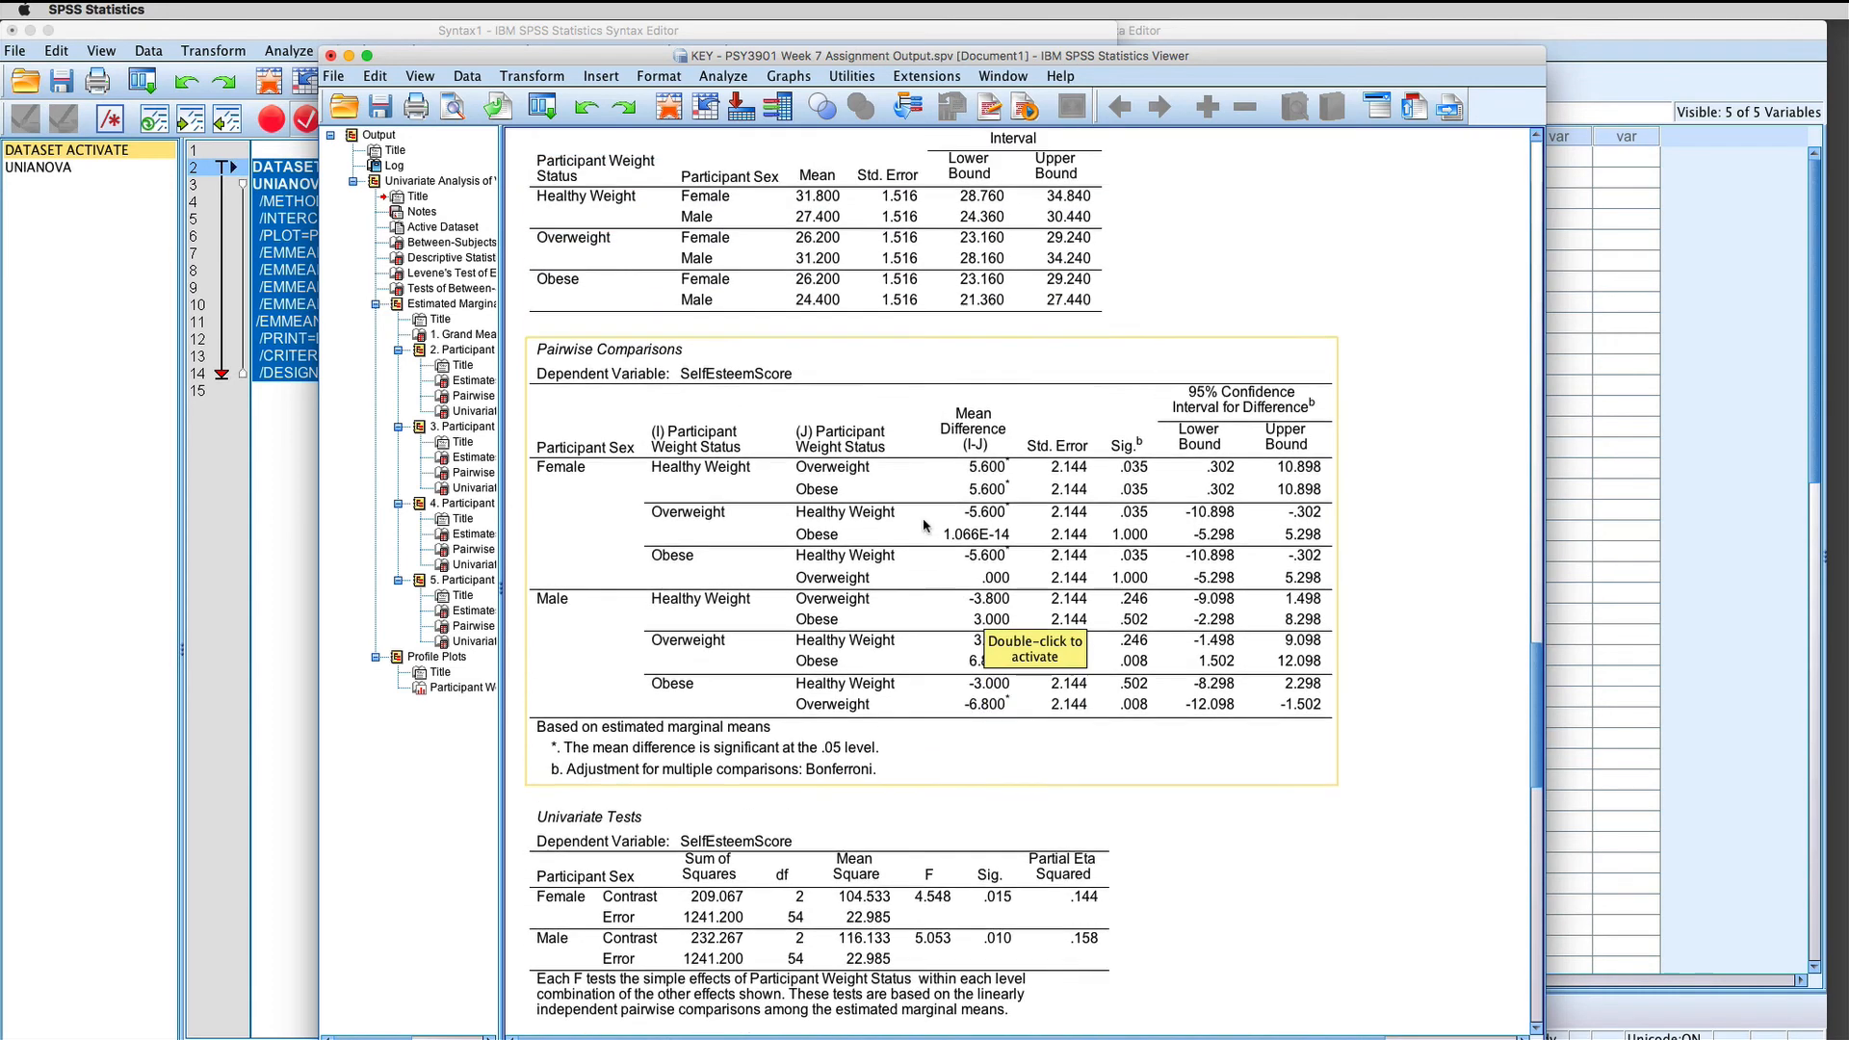
scroll(923, 526, up, 6)
scroll(734, 515, down, 6)
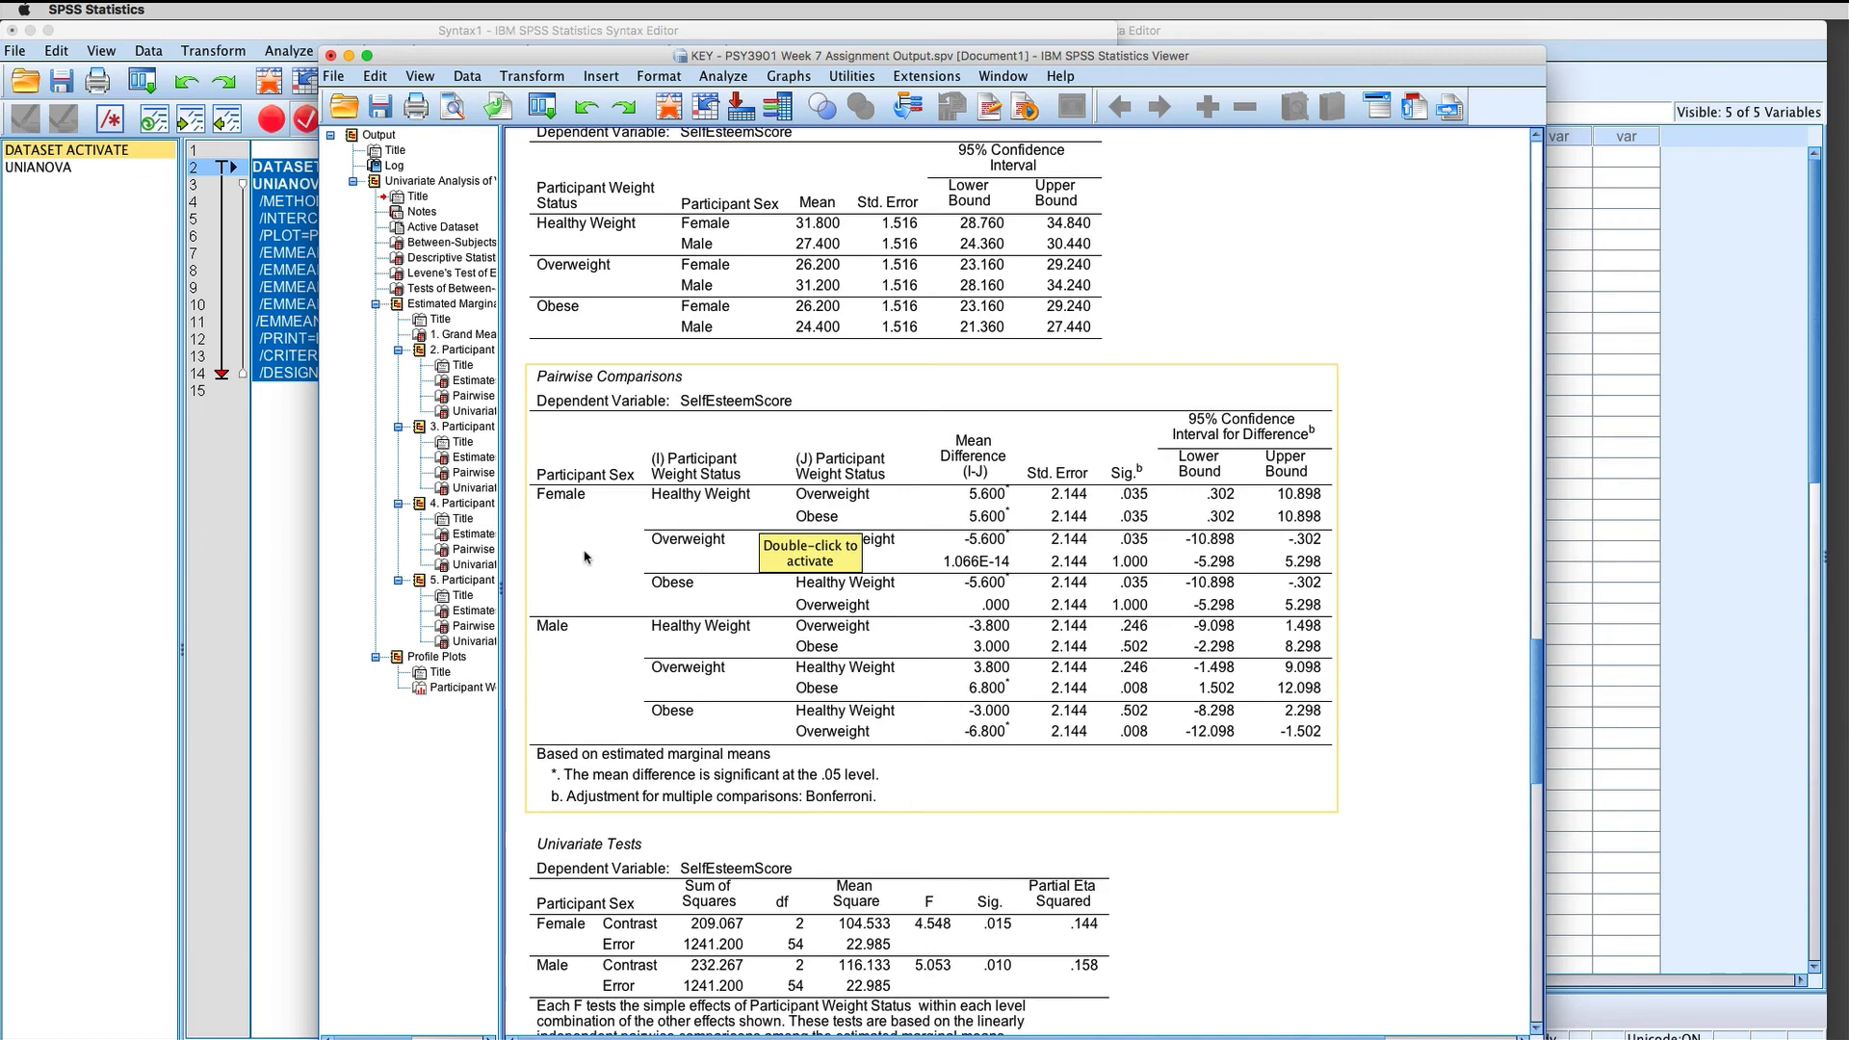
scroll(597, 683, down, 15)
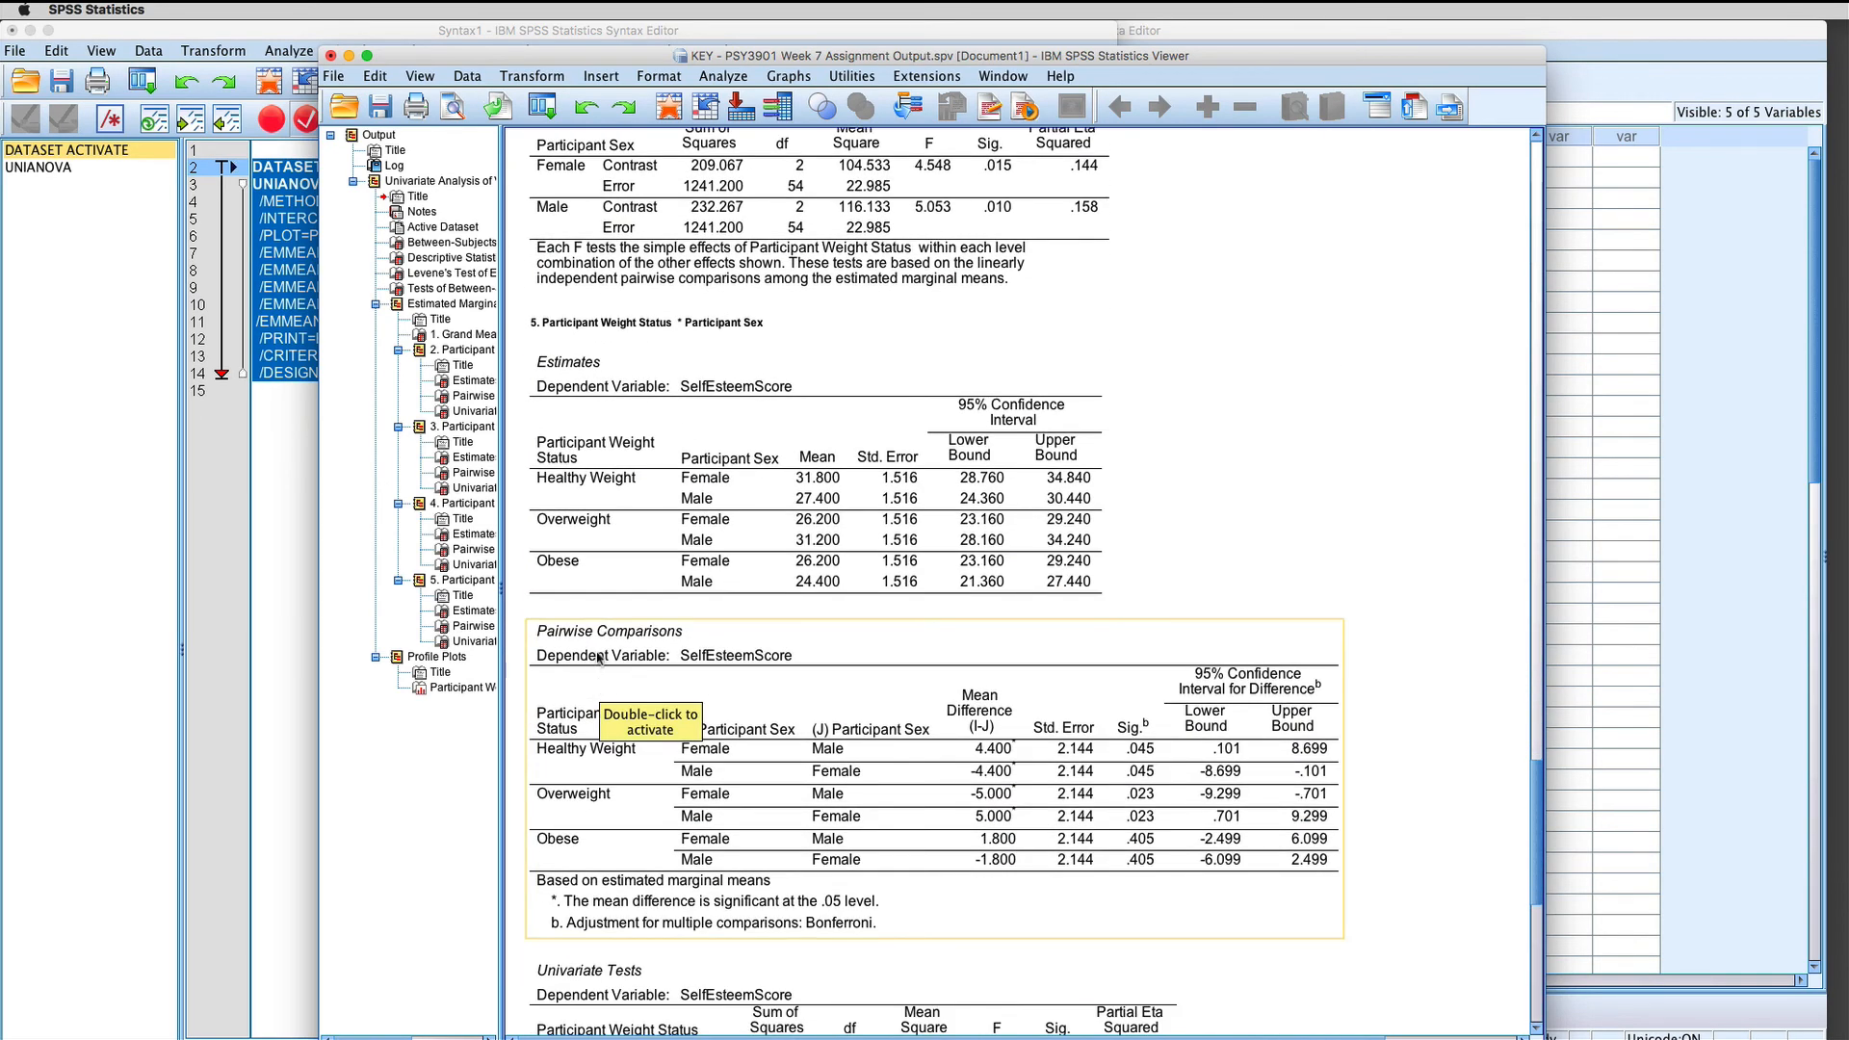
scroll(607, 690, down, 1)
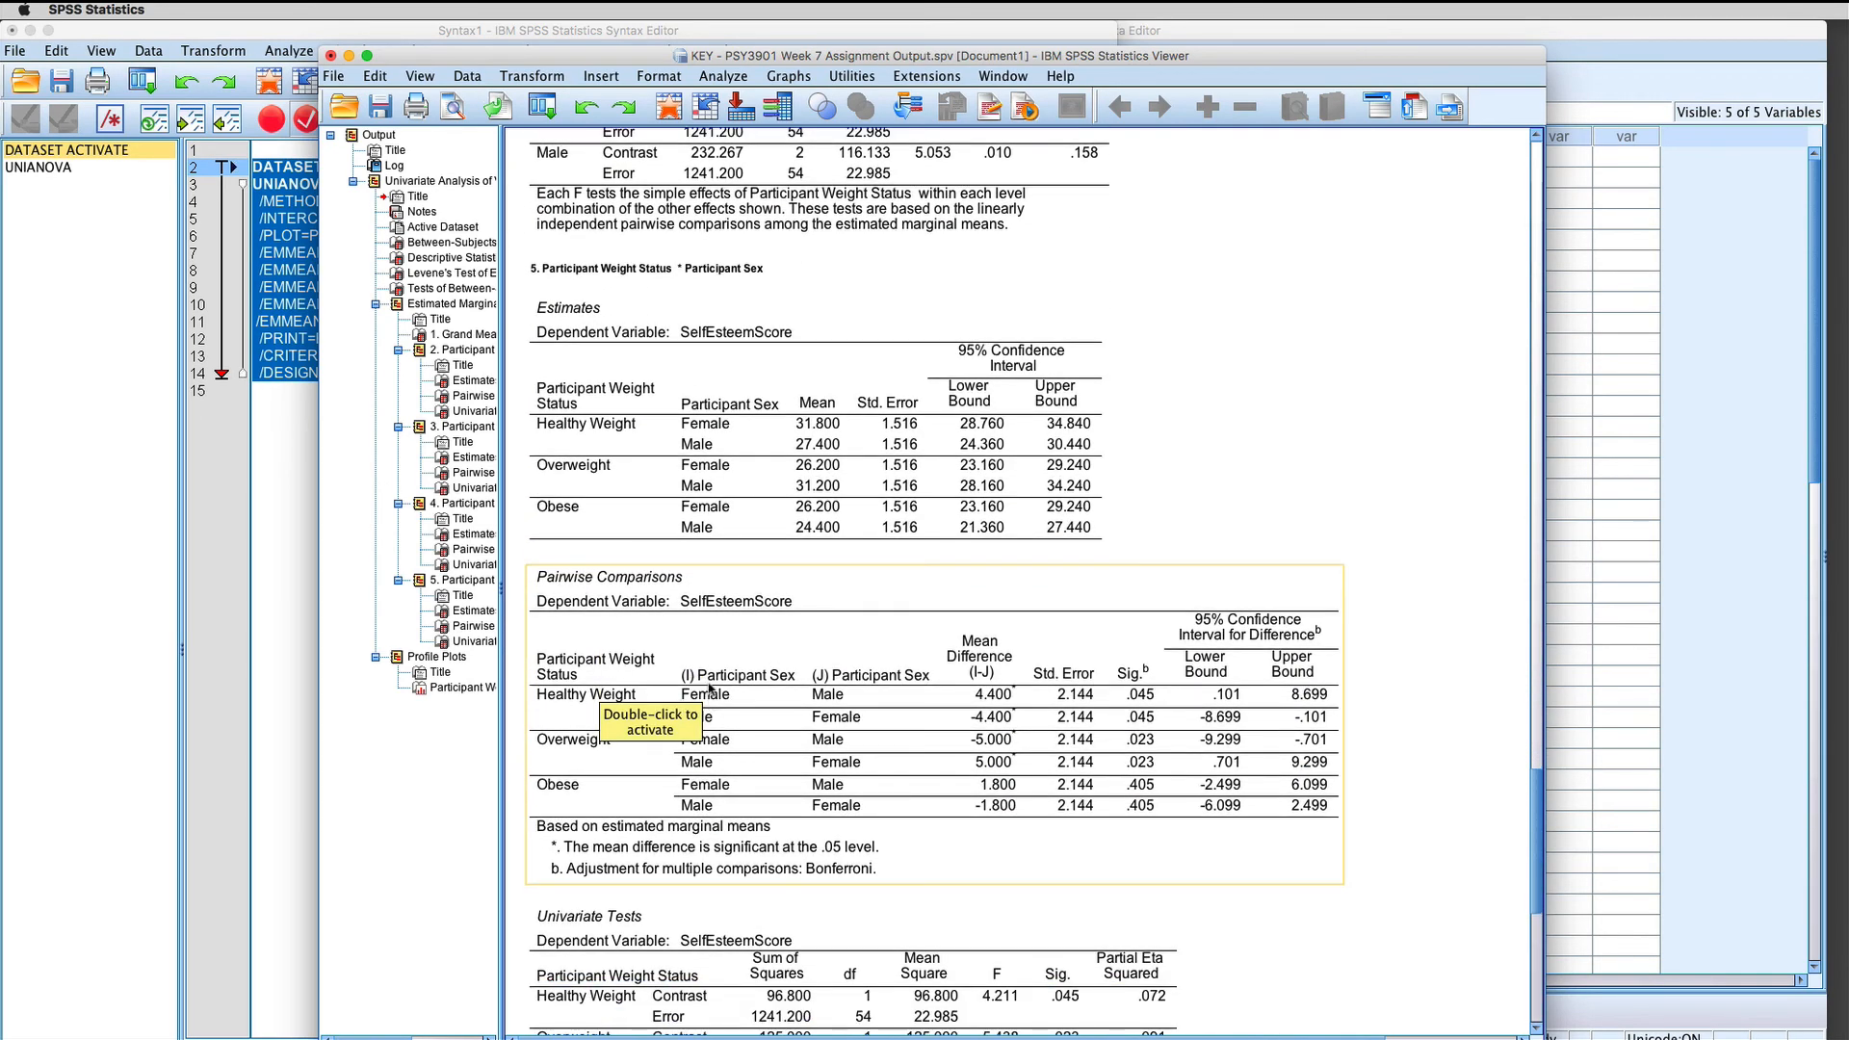